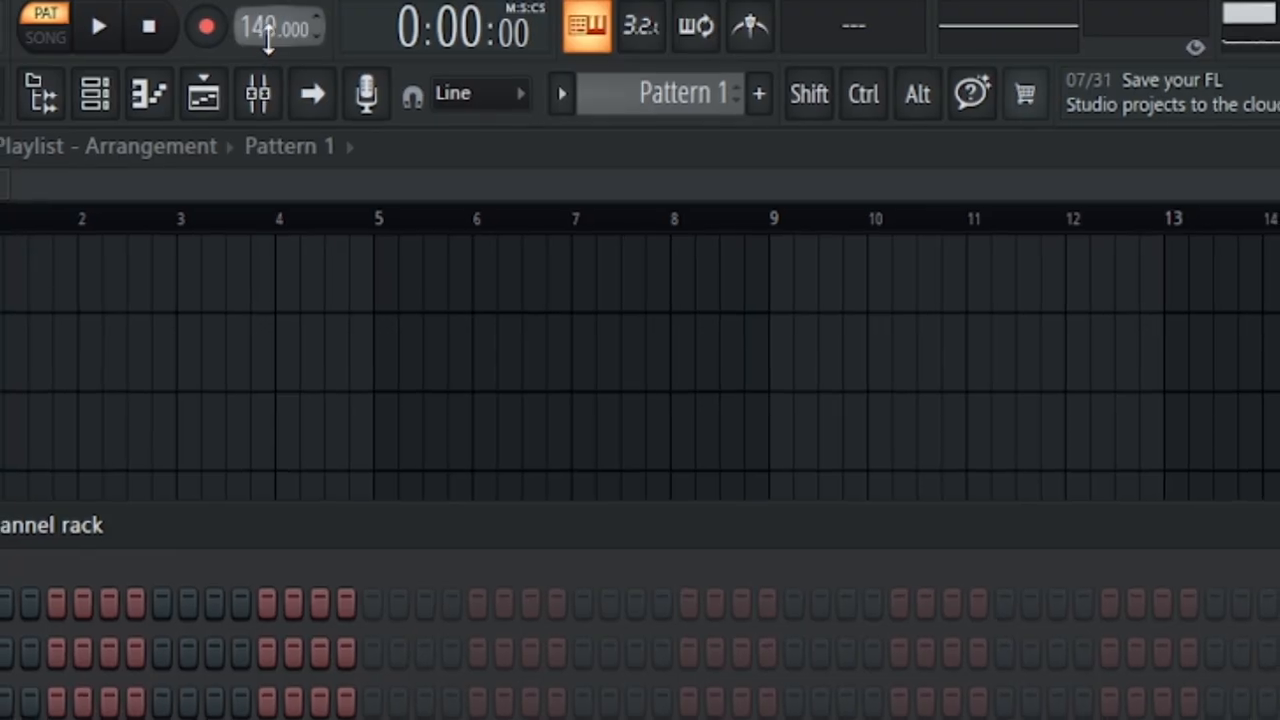
Step: Set the project tempo to 145 BPM
{"action": "scroll", "coordinate": [280, 30], "scroll_direction": "up", "scroll_amount": 3}
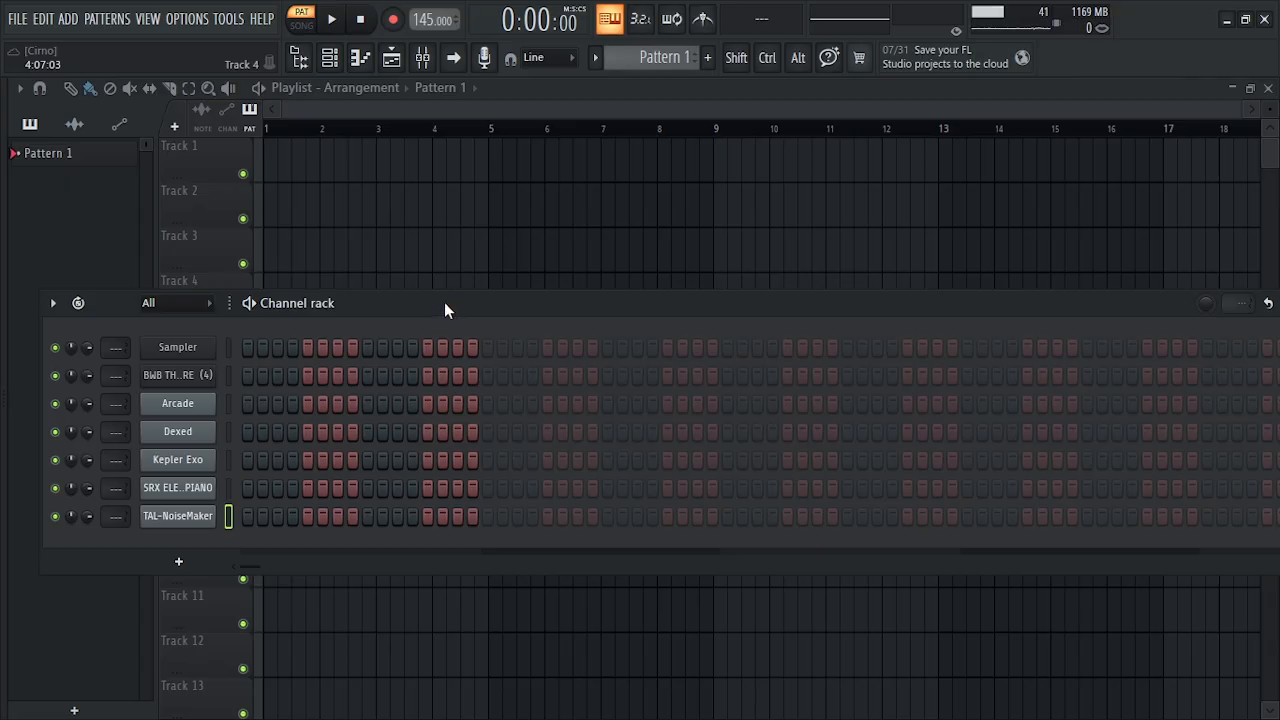
{"action": "left_click_drag", "start_coordinate": [444, 302], "coordinate": [414, 256]}
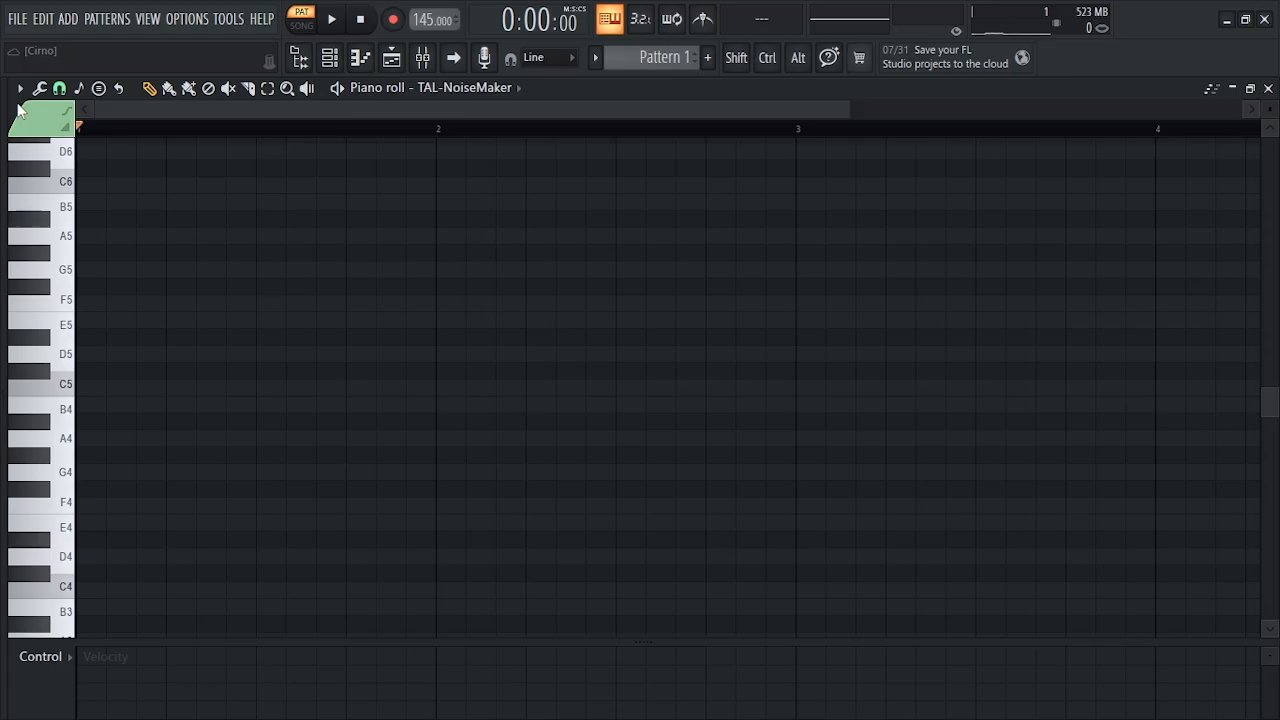
Step: Set the piano roll's scale highlighting to Minor Natural (Aeolian) with B as the root note
{"action": "left_click", "coordinate": [19, 88]}
{"action": "mouse_move", "coordinate": [82, 182]}
{"action": "mouse_move", "coordinate": [240, 455]}
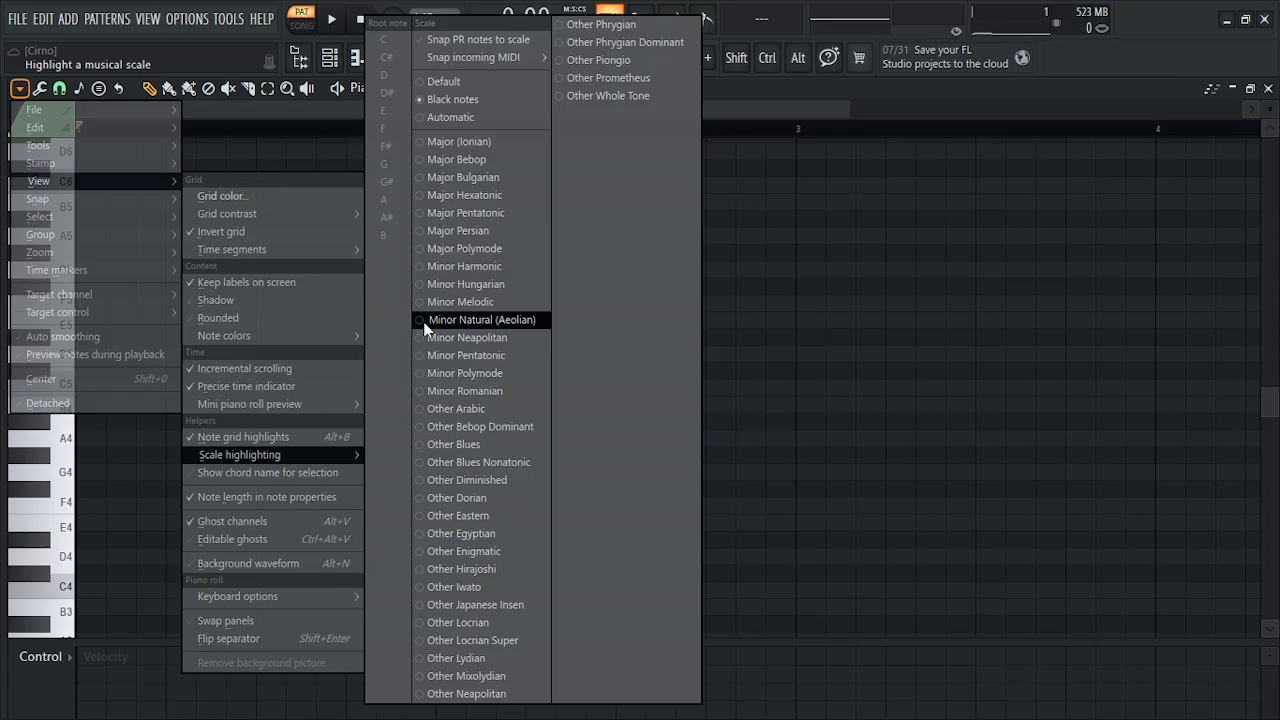
{"action": "left_click", "coordinate": [426, 320]}
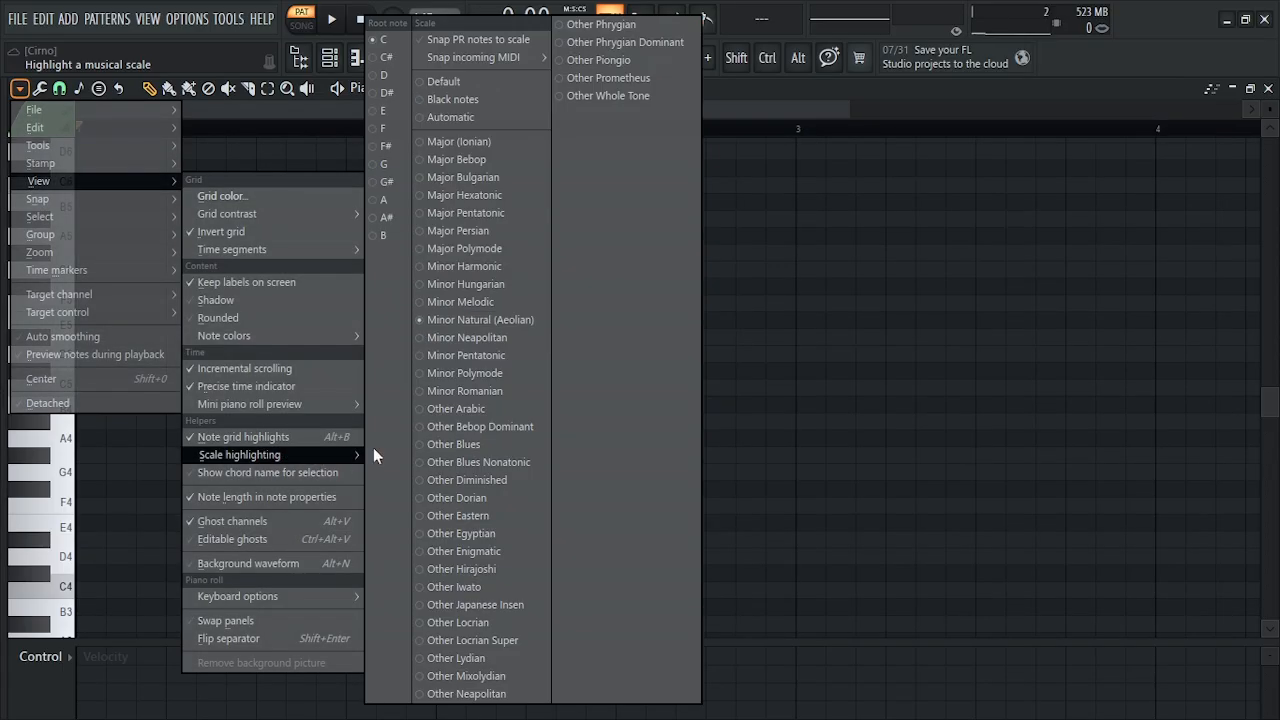
{"action": "left_click", "coordinate": [383, 236]}
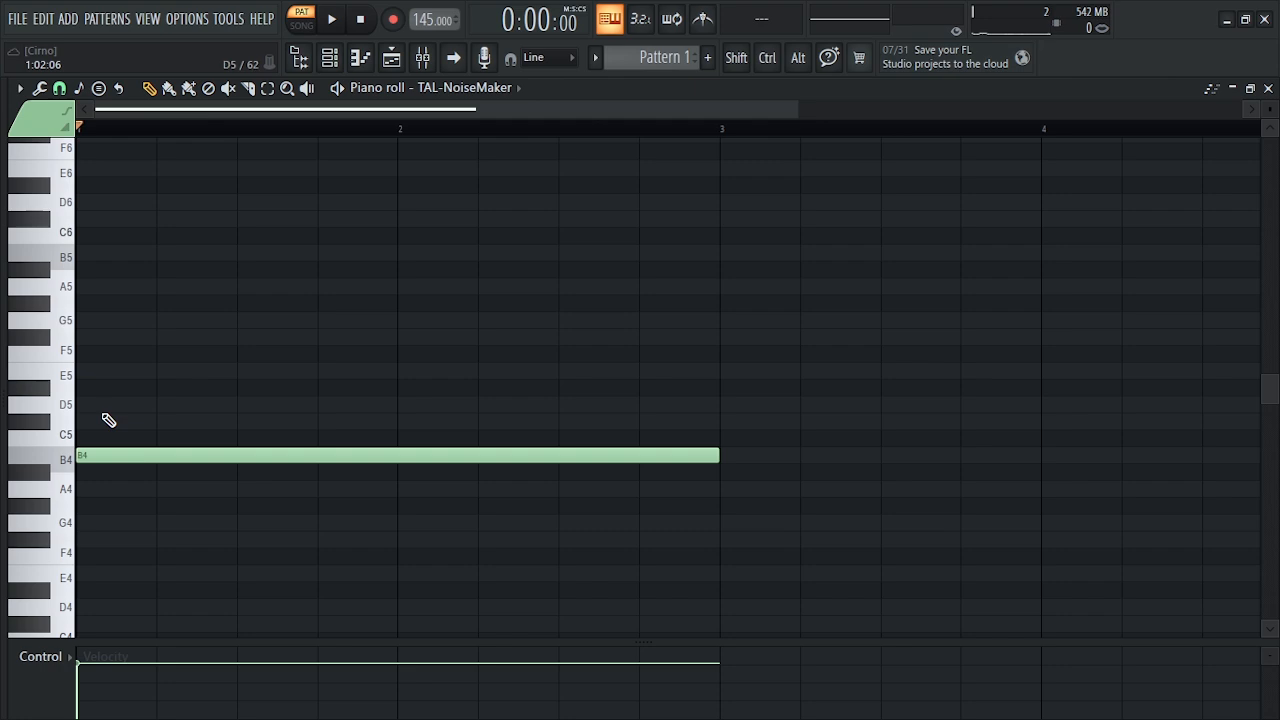
Step: Add D5 and F#5 notes above the two-bar B4 note, and raise the D5 one octave
{"action": "left_click", "coordinate": [85, 405]}
{"action": "left_click", "coordinate": [110, 338]}
{"action": "left_click_drag", "start_coordinate": [120, 387], "coordinate": [177, 416], "text": "ctrl"}
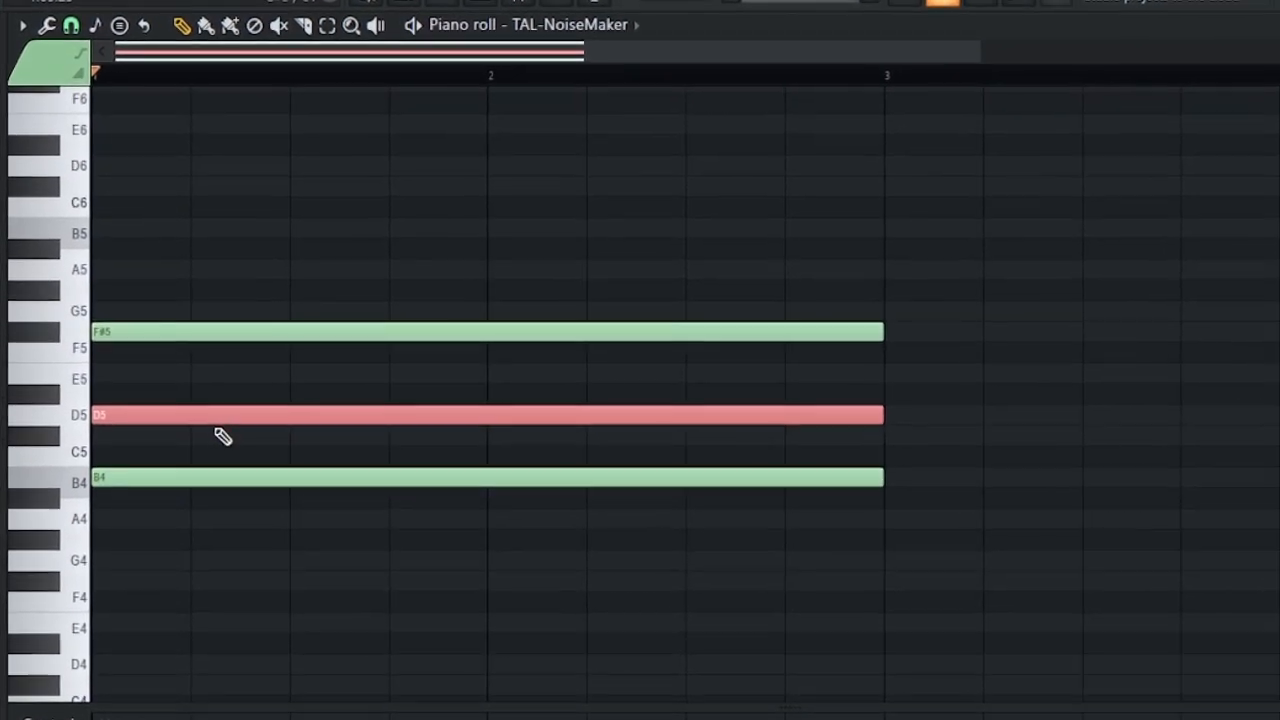
{"action": "key", "text": "ctrl+Up"}
Step: Raise the second-bar half of the D6 note to E6 and play the phrase back
{"action": "key", "text": "space"}
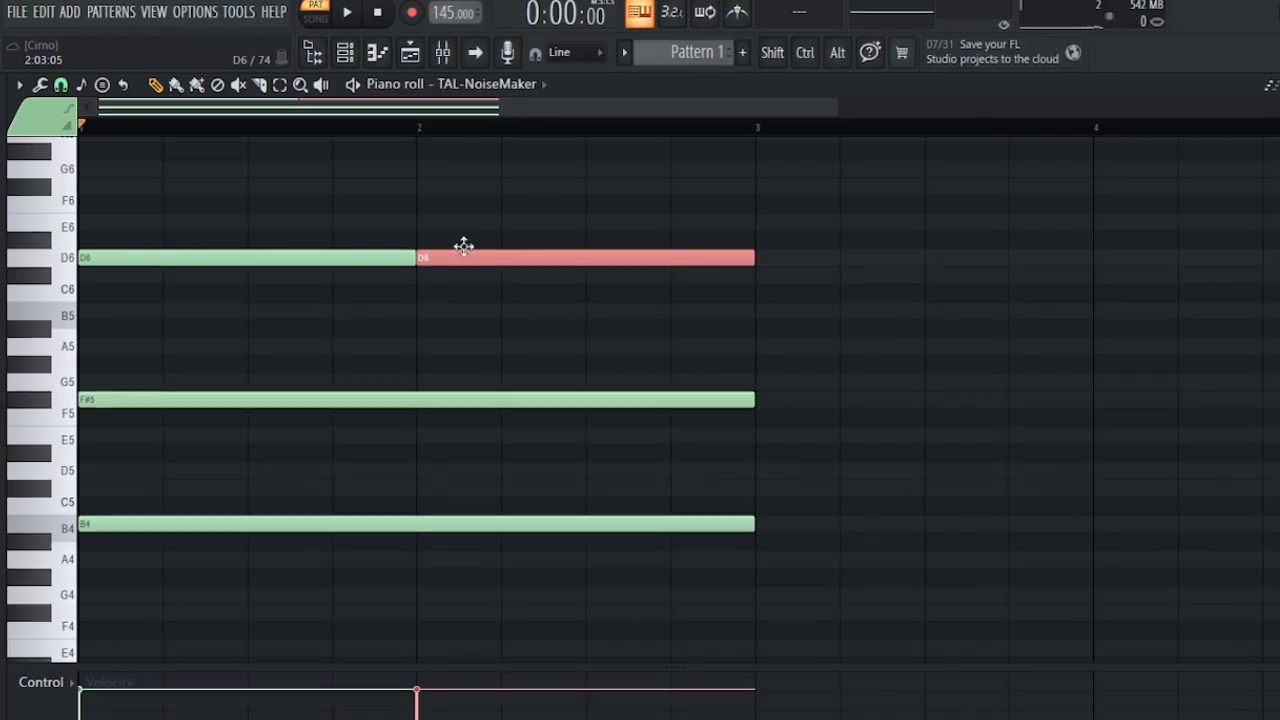
{"action": "right_click", "coordinate": [538, 314]}
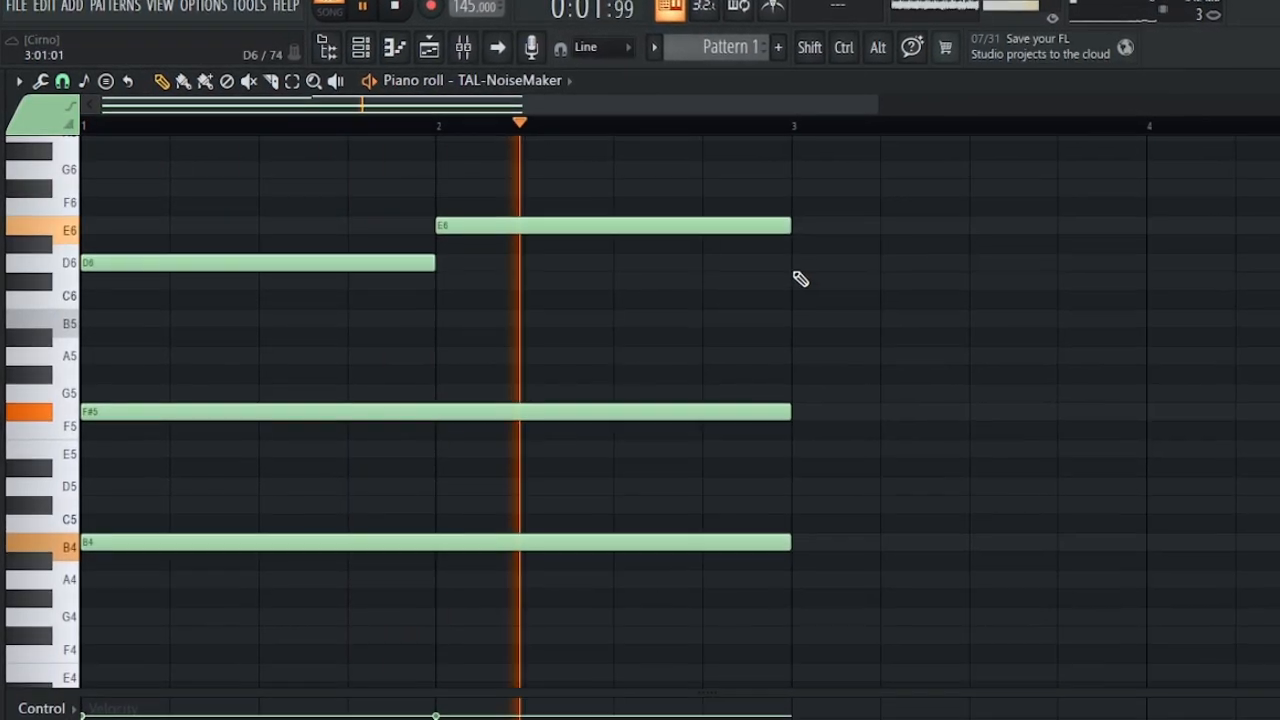
{"action": "key", "text": "space"}
Step: Repeat the two-bar chord phrase to fill eight bars, splitting bars 4 and 8 into half-bar E6 and F#6 notes
{"action": "left_click_drag", "start_coordinate": [791, 183], "coordinate": [226, 569]}
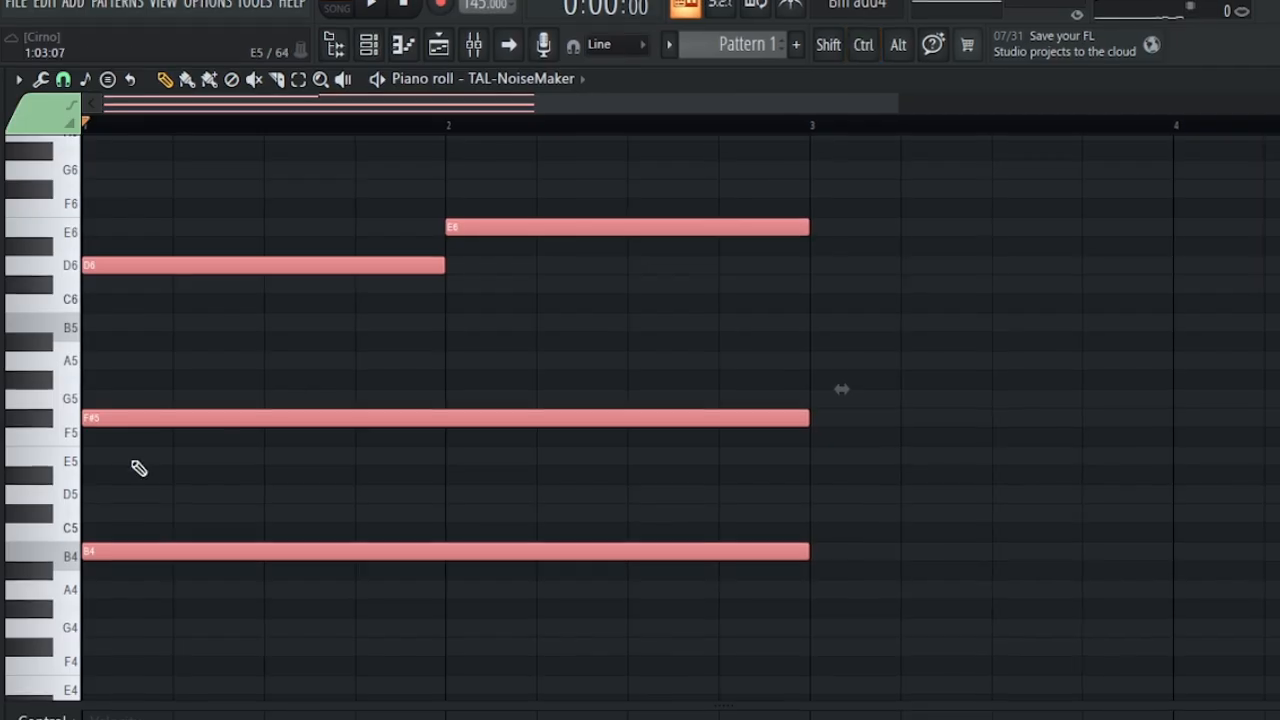
{"action": "left_click_drag", "start_coordinate": [122, 421], "coordinate": [785, 432]}
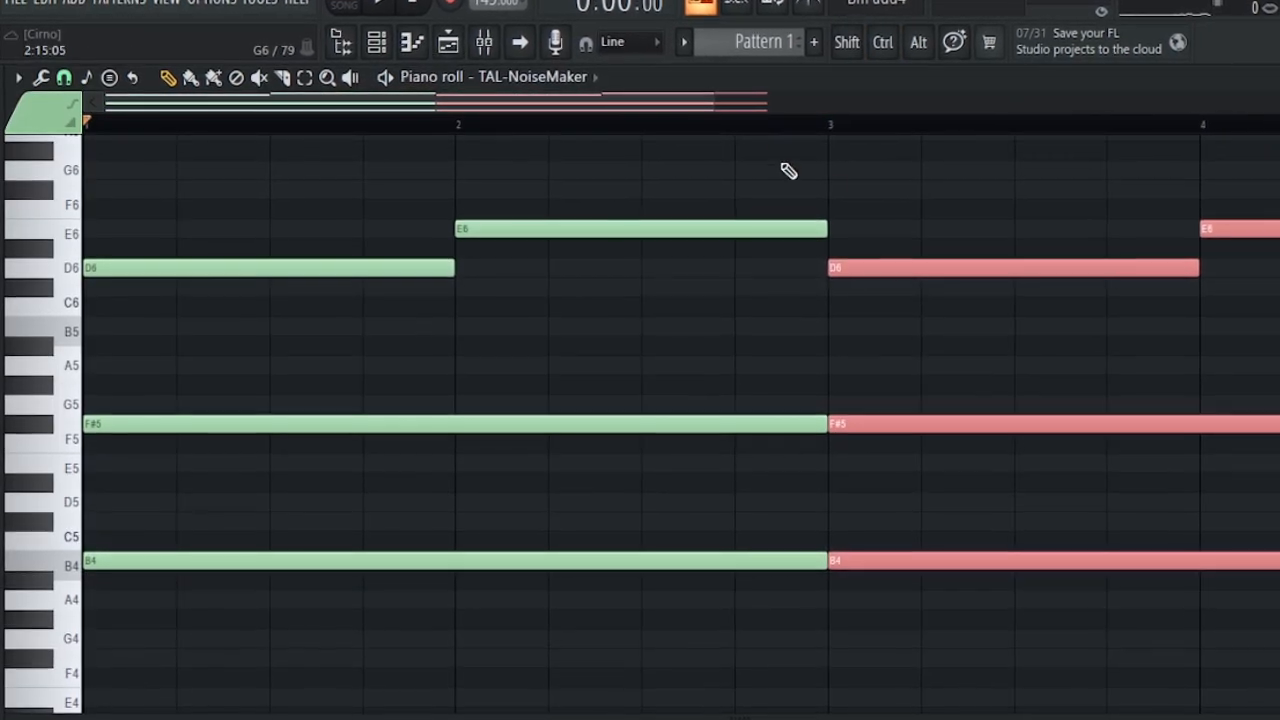
{"action": "scroll", "coordinate": [803, 179], "scroll_direction": "down", "scroll_amount": 3}
{"action": "left_click", "coordinate": [1034, 344]}
{"action": "right_click", "coordinate": [1034, 344]}
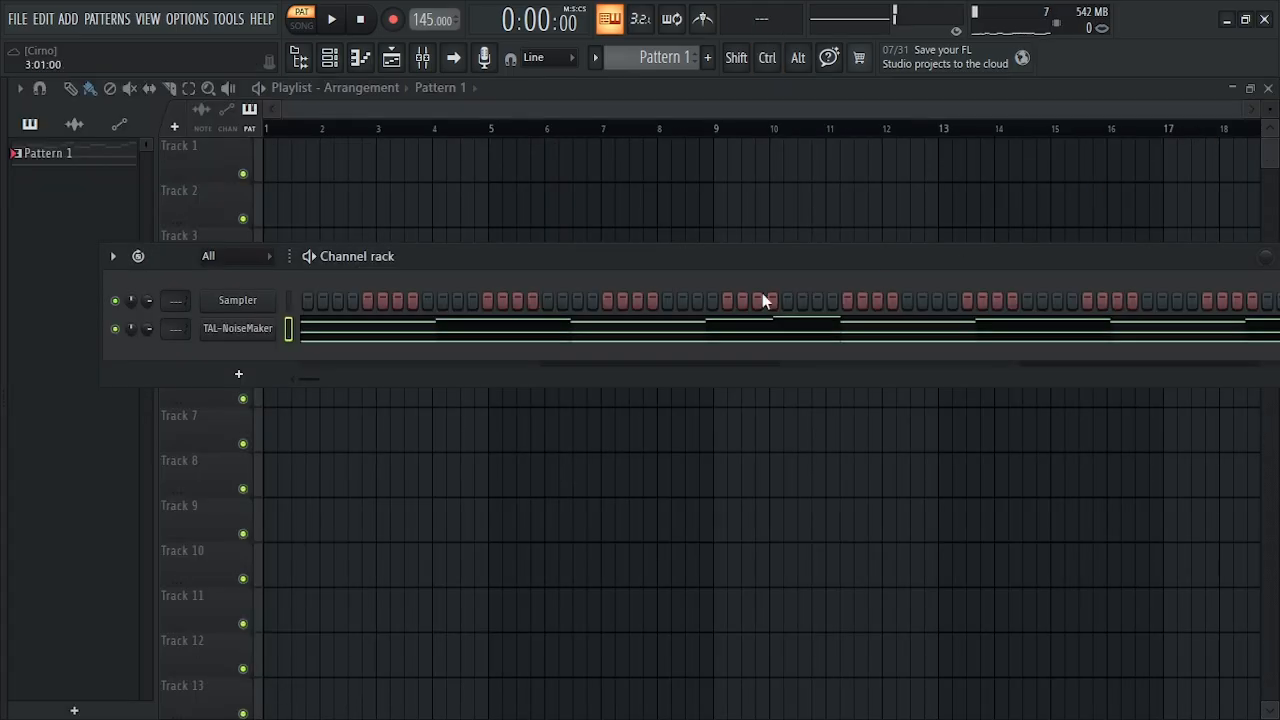
Step: Load the PD Lightstorm TUC preset in the TAL-NoiseMaker channel's synth and close its window
{"action": "left_click_drag", "start_coordinate": [402, 257], "coordinate": [311, 270]}
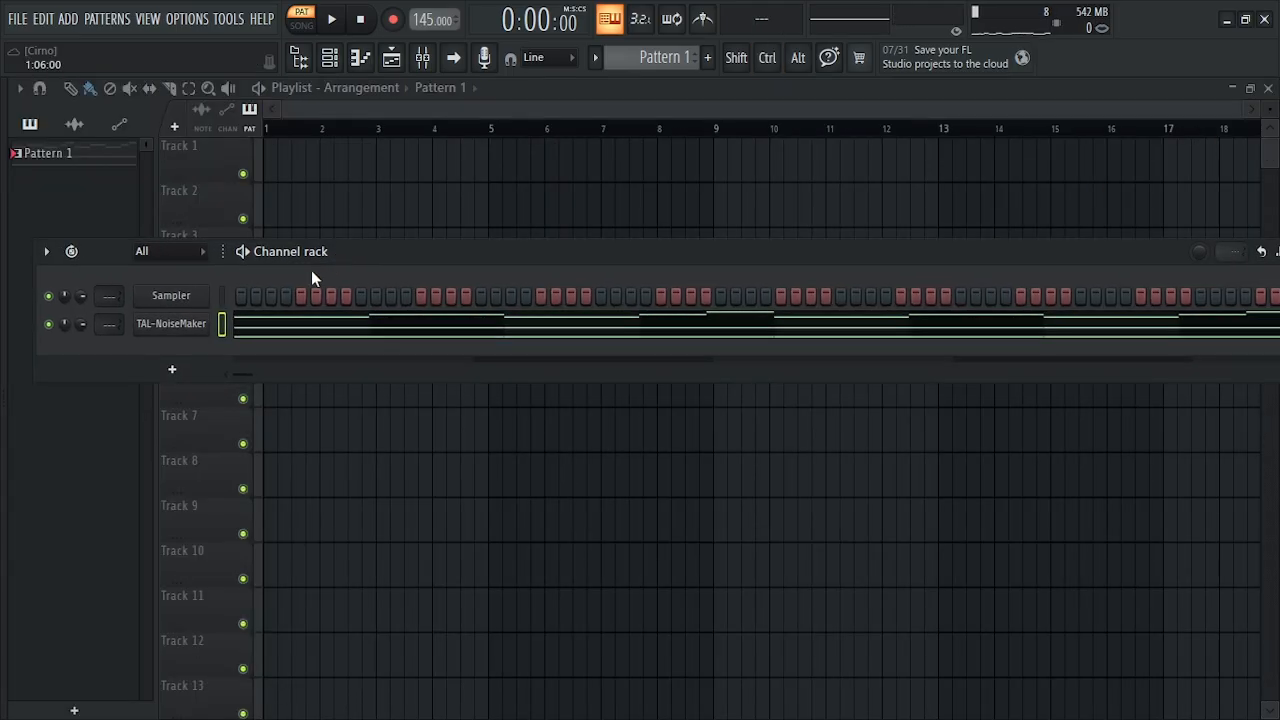
{"action": "left_click", "coordinate": [175, 326]}
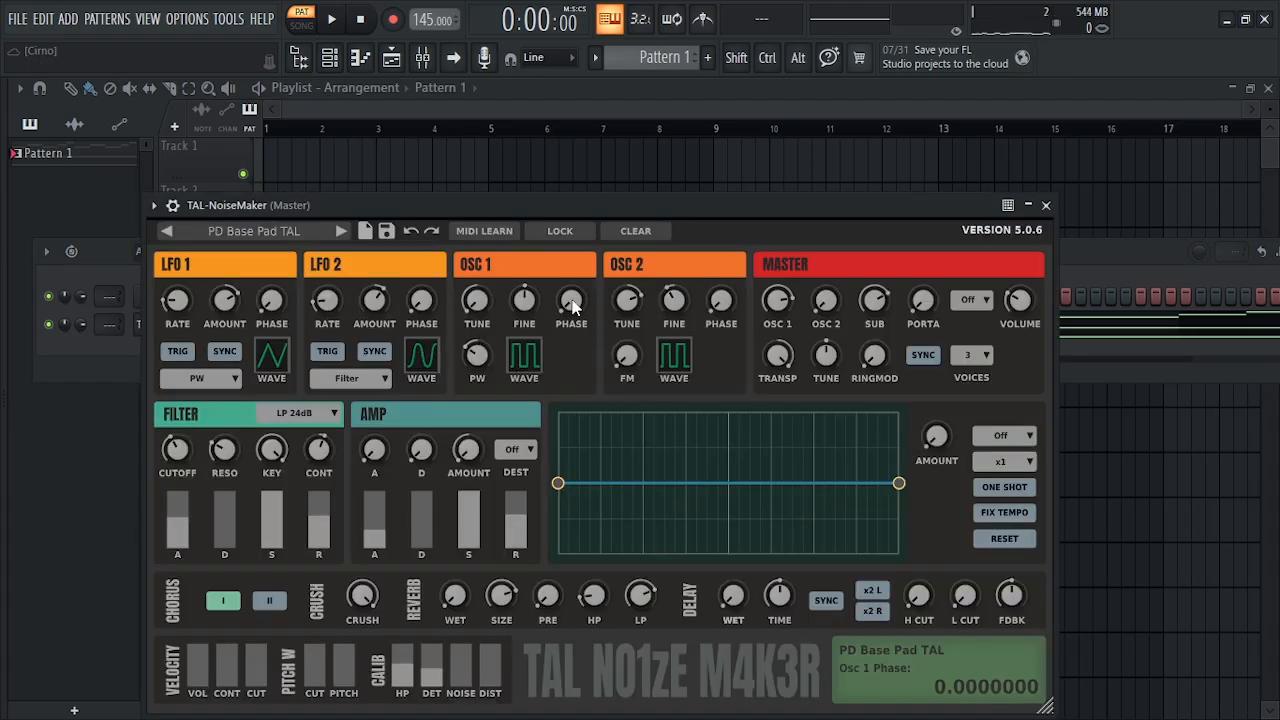
{"action": "left_click", "coordinate": [343, 233]}
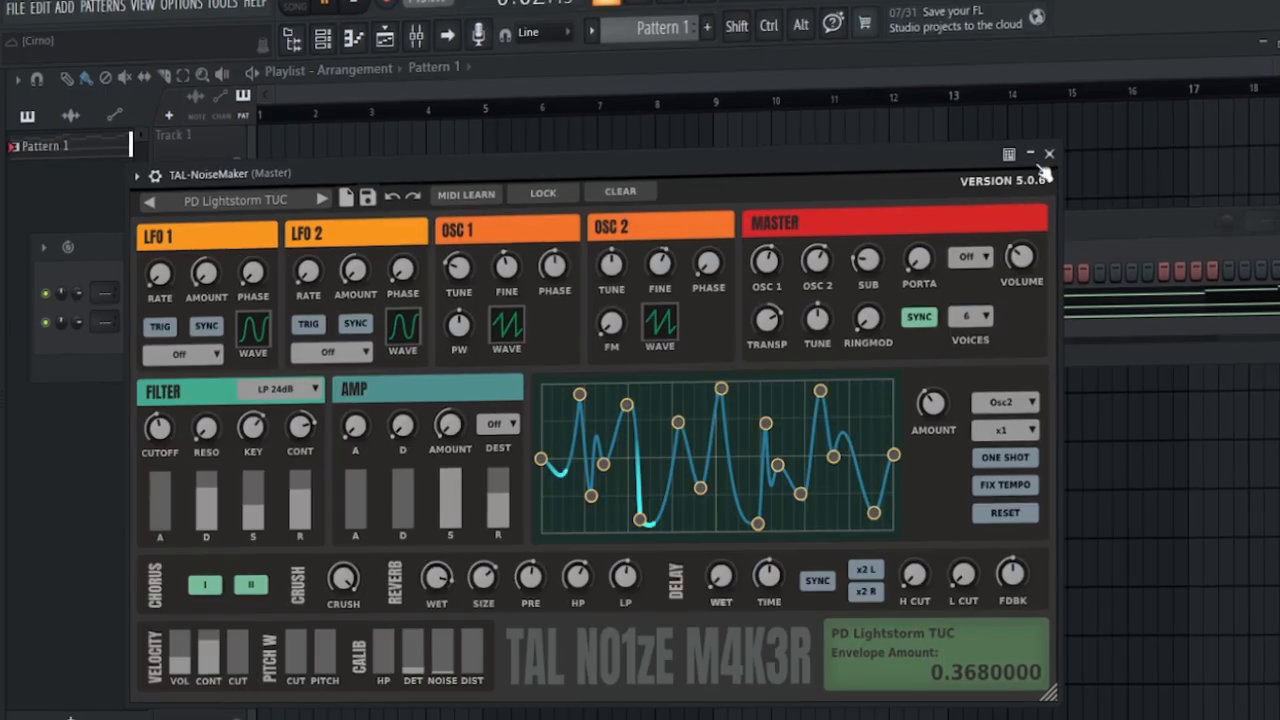
{"action": "left_click", "coordinate": [1051, 149]}
Step: Open the TAL-NoiseMaker channel's piano roll and listen to the eight-bar chord melody
{"action": "left_click", "coordinate": [551, 323]}
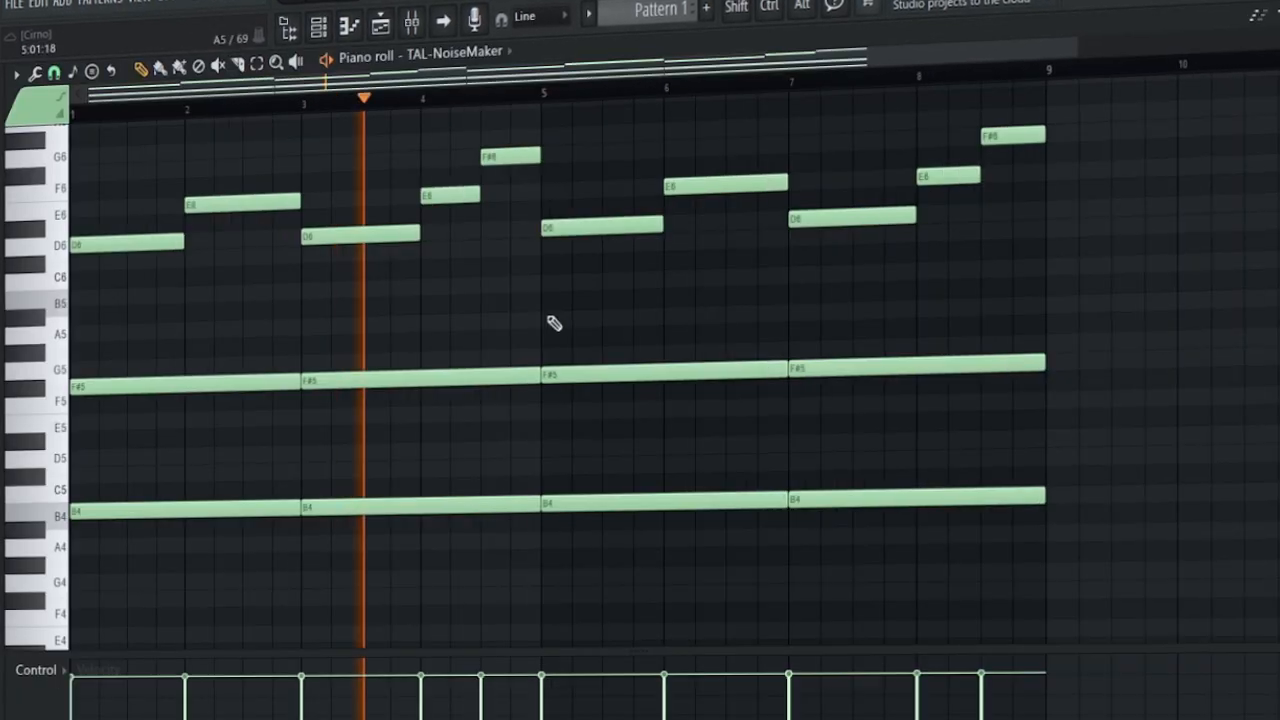
{"action": "scroll", "coordinate": [711, 308], "scroll_direction": "up", "scroll_amount": 1}
{"action": "scroll", "coordinate": [709, 294], "scroll_direction": "down", "scroll_amount": 1}
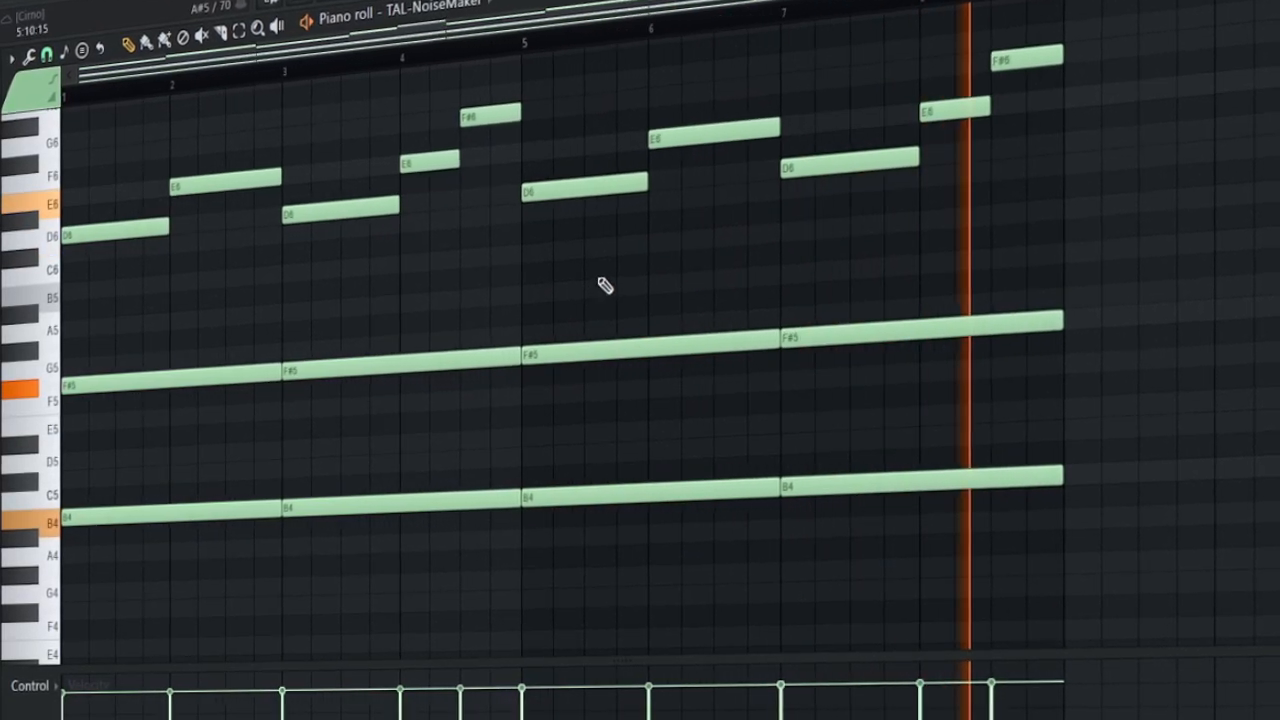
{"action": "key", "text": "space"}
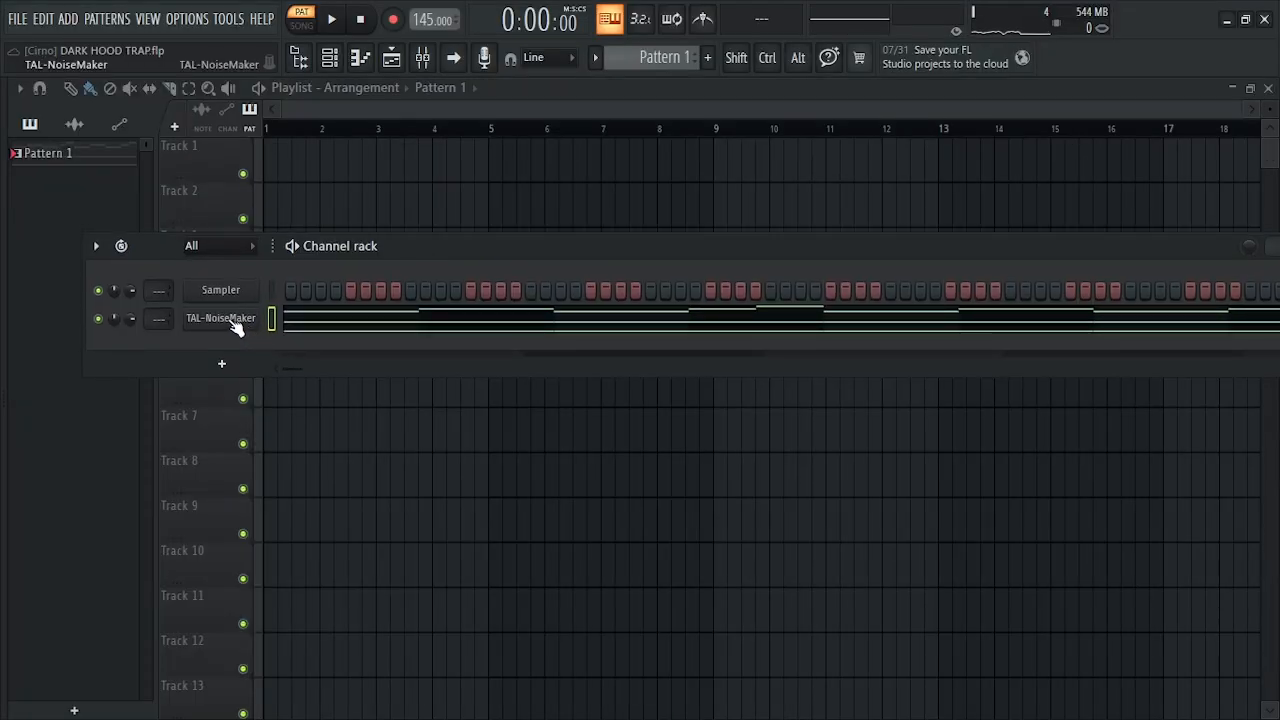
Step: Clone the TAL-NoiseMaker channel and copy its chord notes to the clone
{"action": "right_click", "coordinate": [235, 327]}
{"action": "left_click", "coordinate": [458, 380]}
{"action": "left_click", "coordinate": [236, 352]}
{"action": "left_click_drag", "start_coordinate": [530, 208], "coordinate": [563, 160]}
Step: Load the factory key preset KB Glass Star TUC in TAL-NoiseMaker #2 and close the synth window
{"action": "left_click", "coordinate": [292, 186]}
{"action": "mouse_move", "coordinate": [290, 243]}
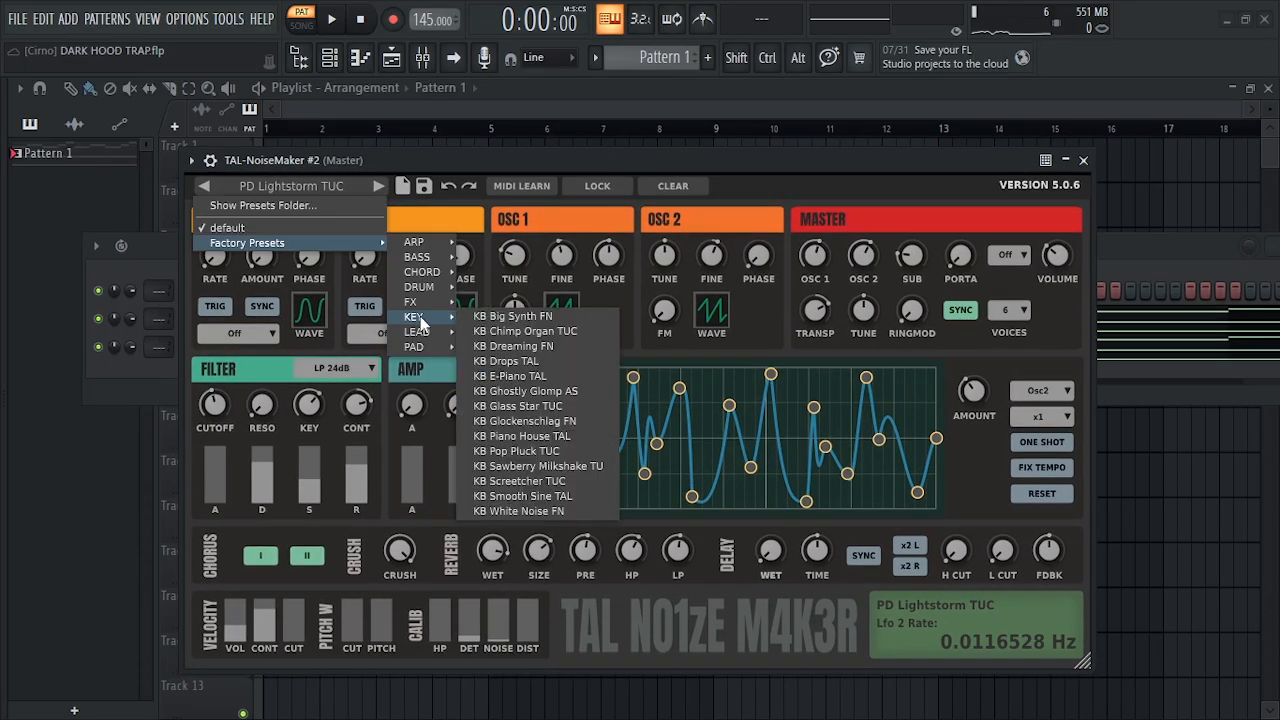
{"action": "left_click", "coordinate": [518, 406]}
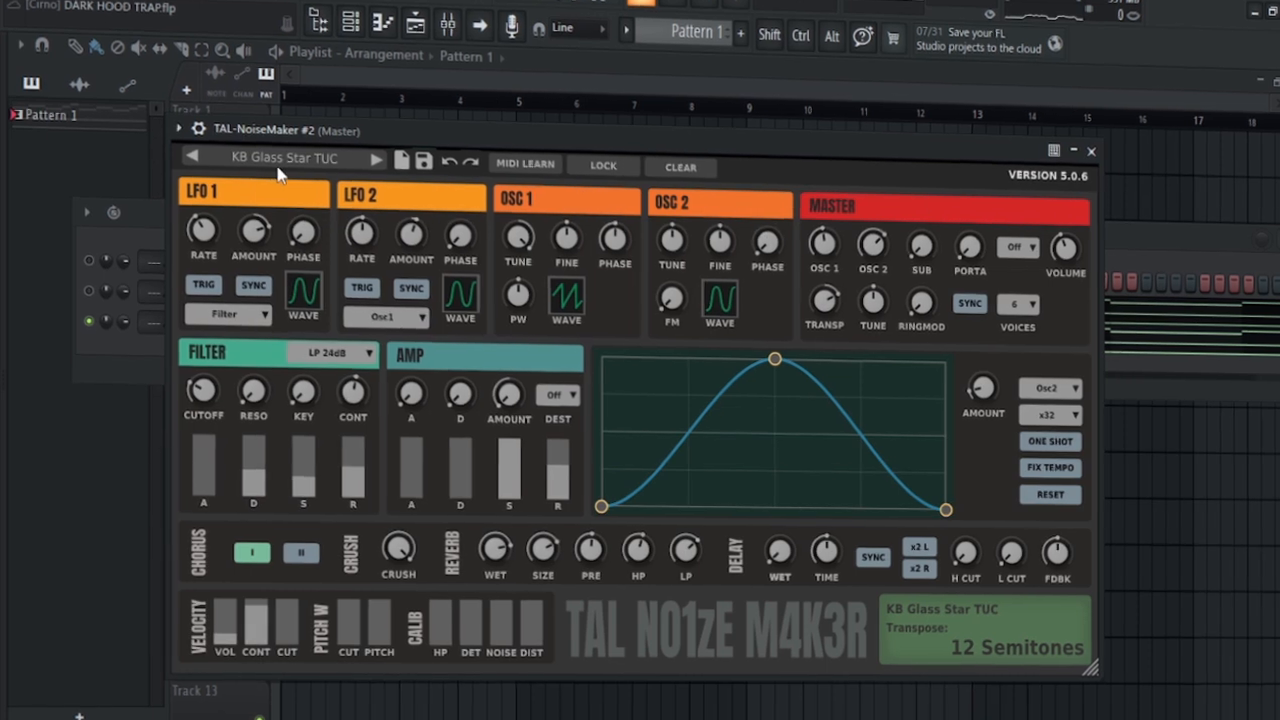
{"action": "left_click", "coordinate": [1104, 148]}
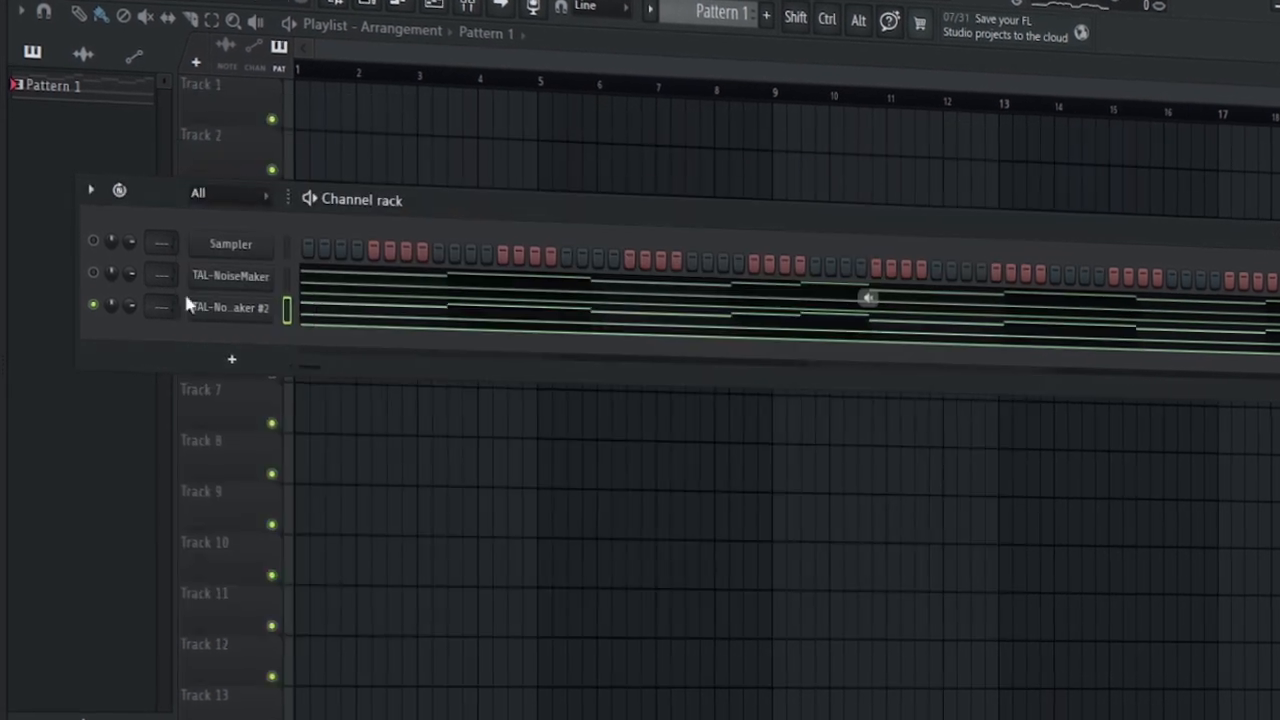
Step: Play the pattern to audition TAL-NoiseMaker #2 with its new preset, and stop playback
{"action": "key", "text": "space"}
{"action": "left_click", "coordinate": [483, 311]}
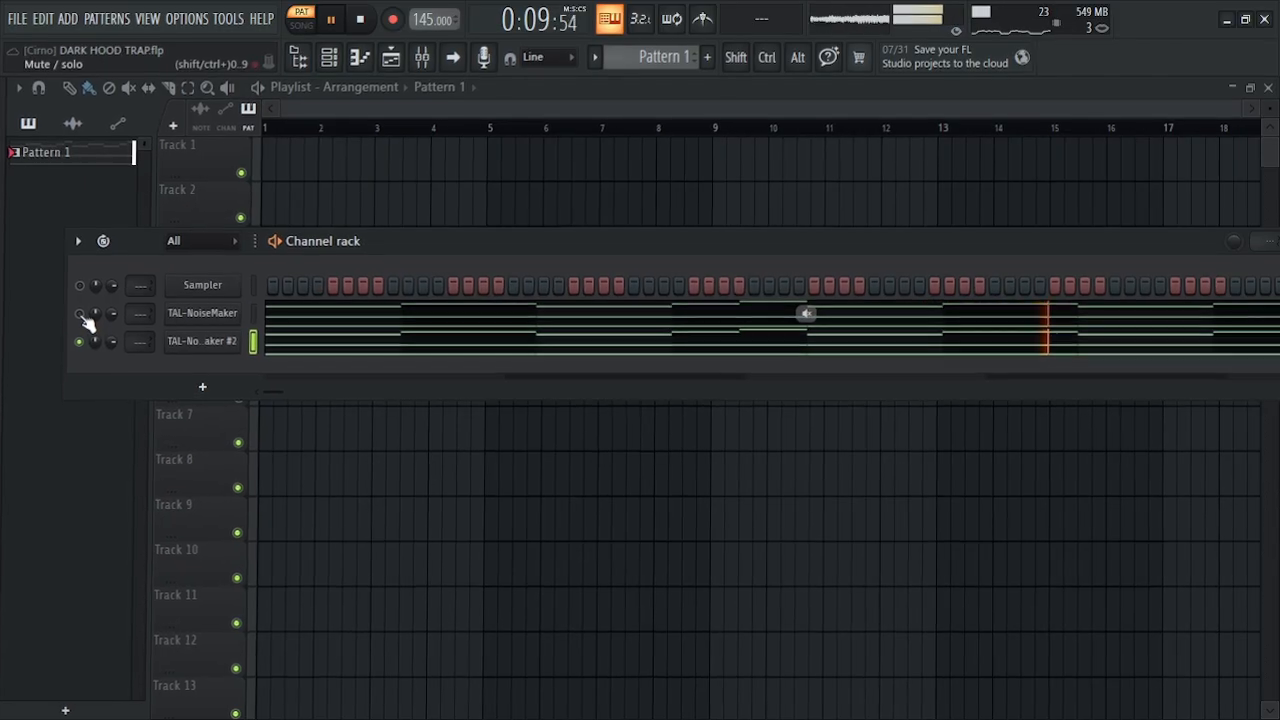
{"action": "left_click_drag", "start_coordinate": [419, 234], "coordinate": [377, 230]}
{"action": "key", "text": "space"}
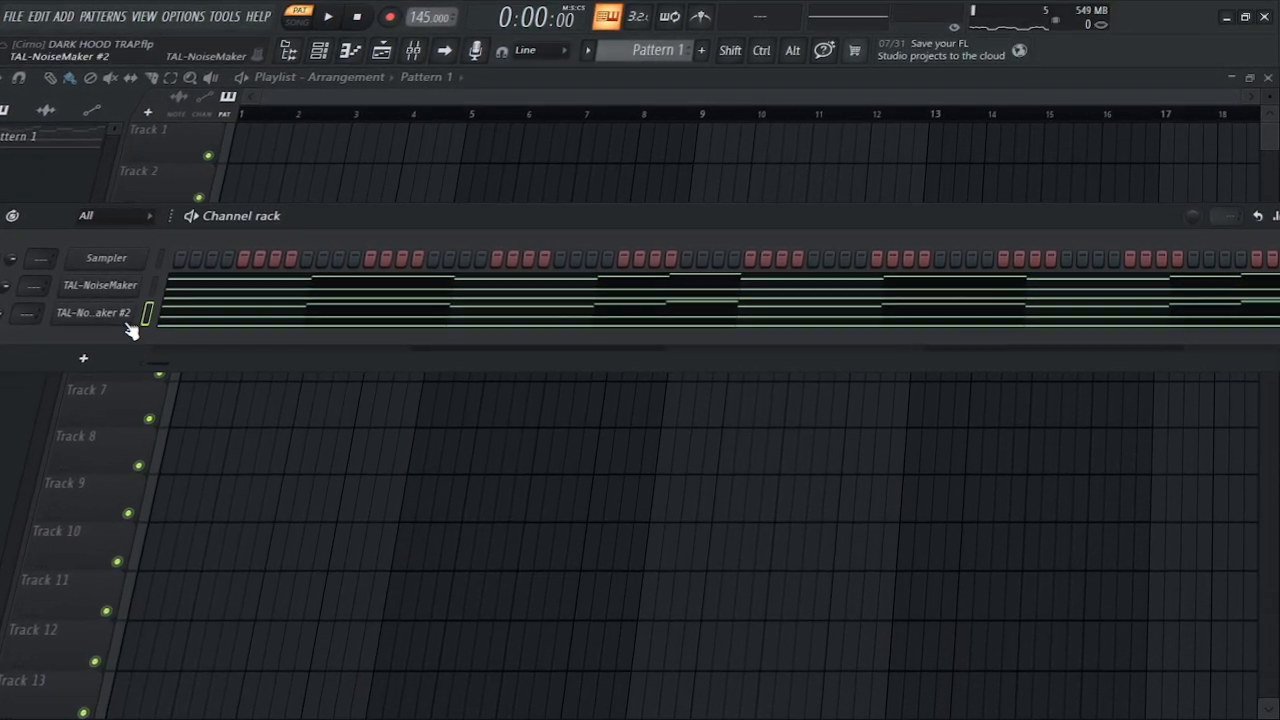
Step: Clone the TAL-NoiseMaker #2 channel and load the KB Sawberry Milkshake TU preset in the copy
{"action": "right_click", "coordinate": [91, 318]}
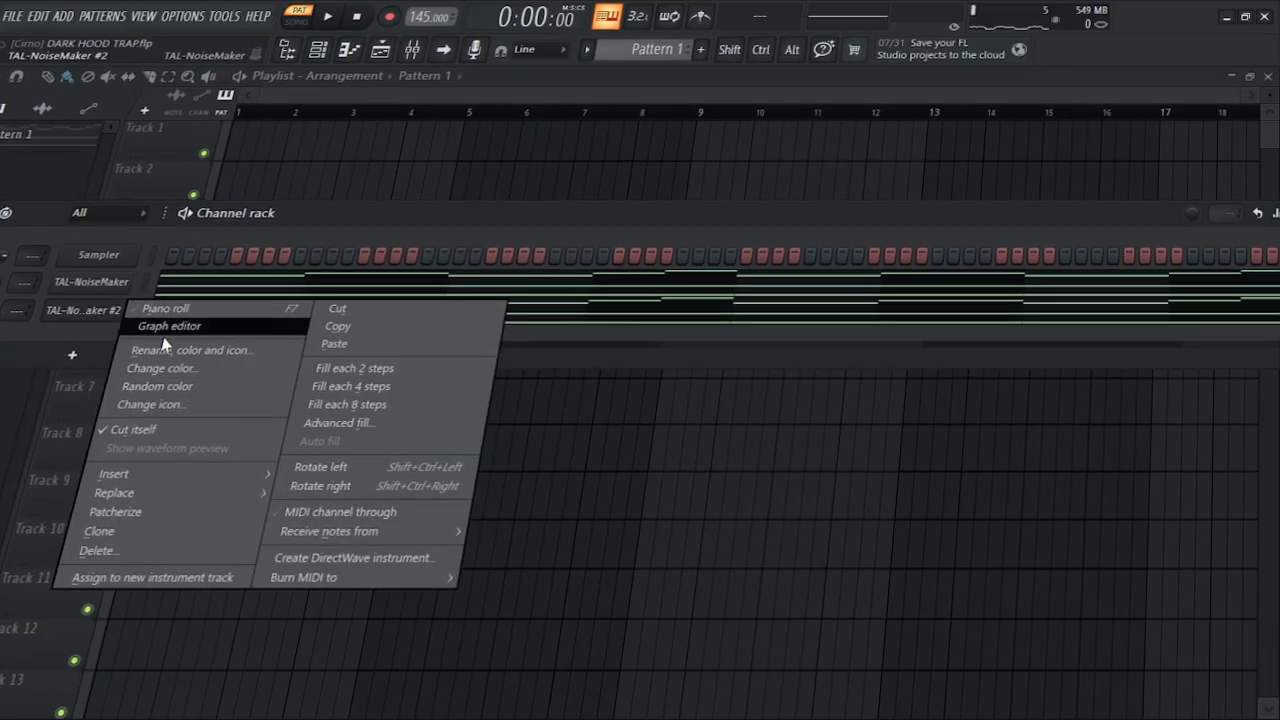
{"action": "left_click", "coordinate": [112, 529]}
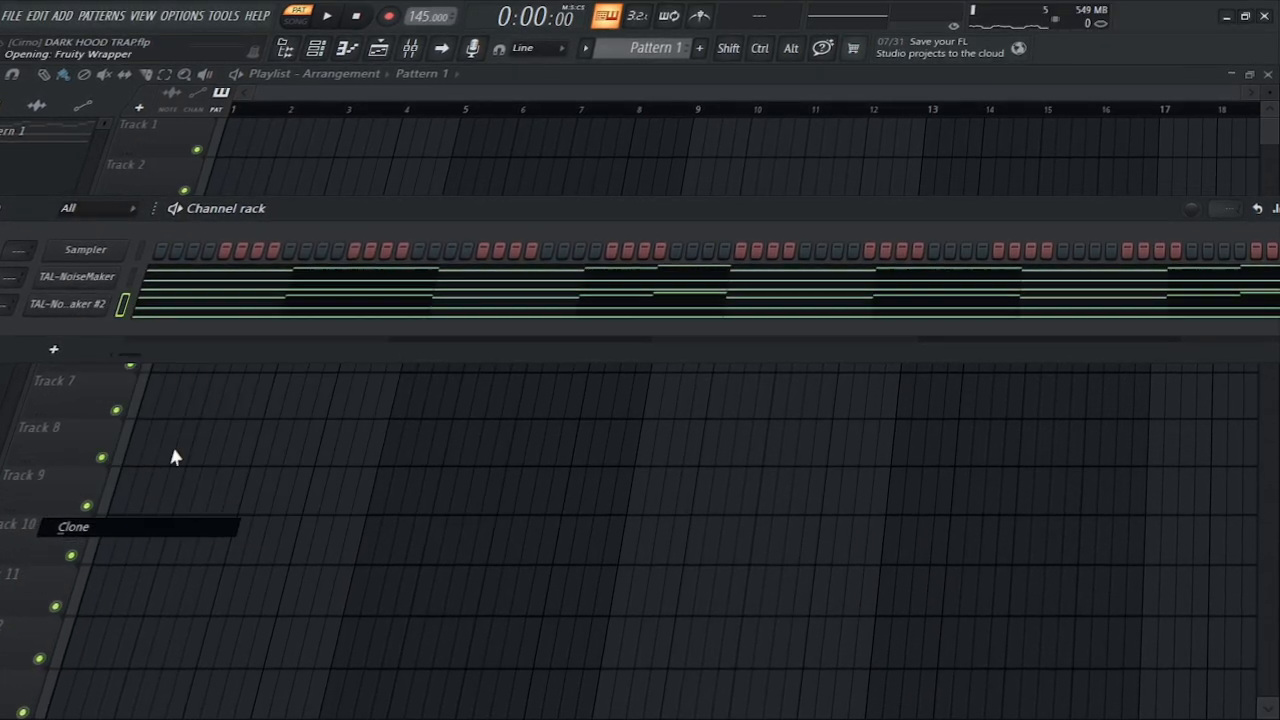
{"action": "left_click_drag", "start_coordinate": [317, 221], "coordinate": [400, 194]}
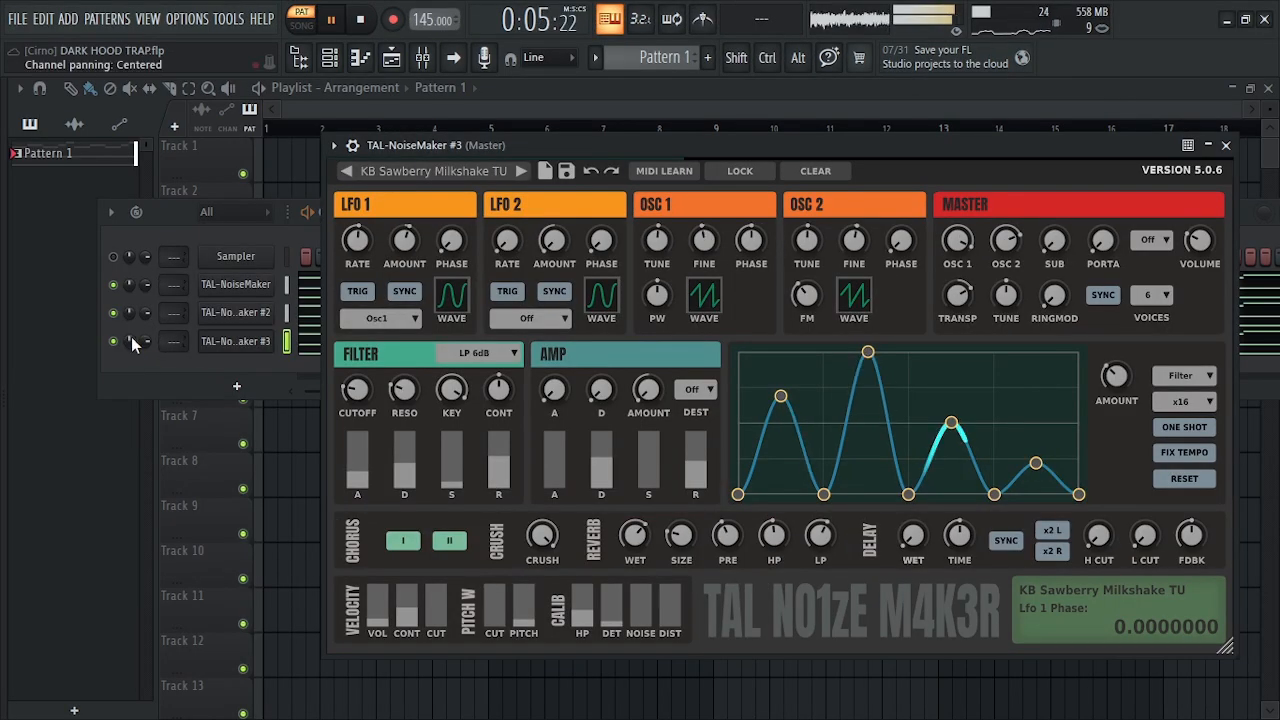
Step: Solo TAL-NoiseMaker #3 to listen to it on its own, and close its synth window
{"action": "right_click", "coordinate": [114, 349]}
{"action": "left_click", "coordinate": [140, 350]}
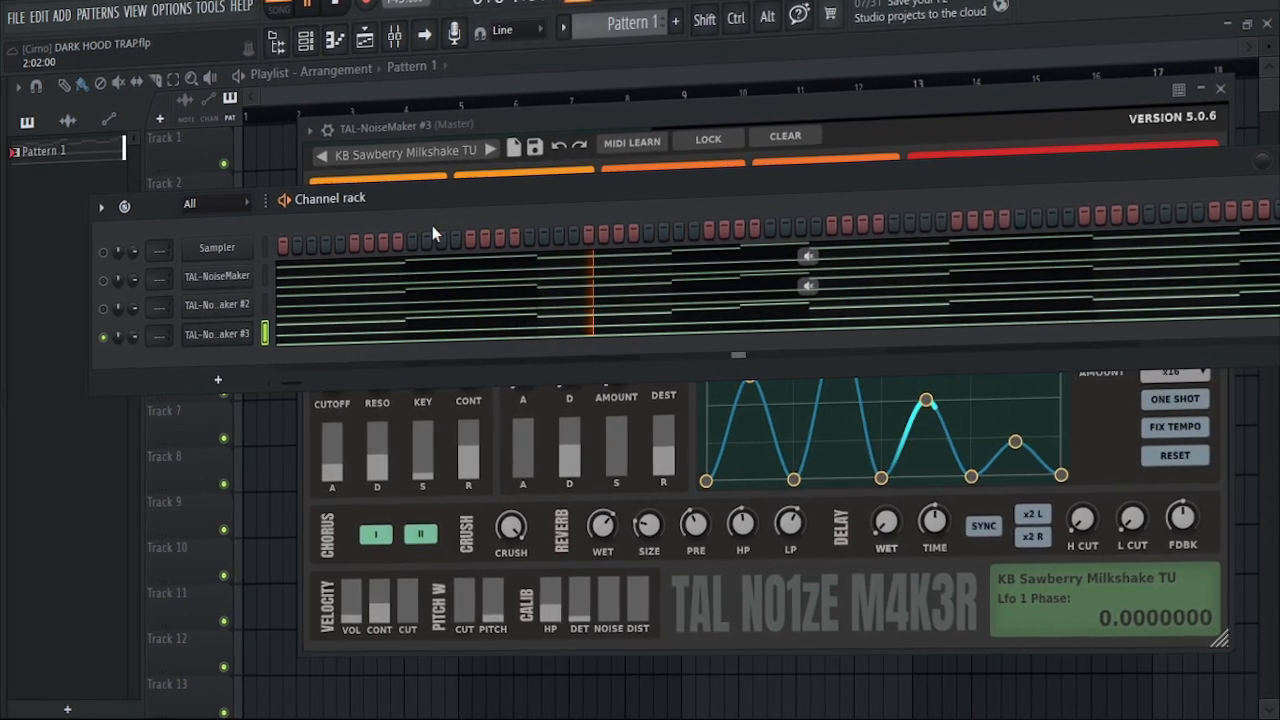
{"action": "left_click", "coordinate": [206, 335]}
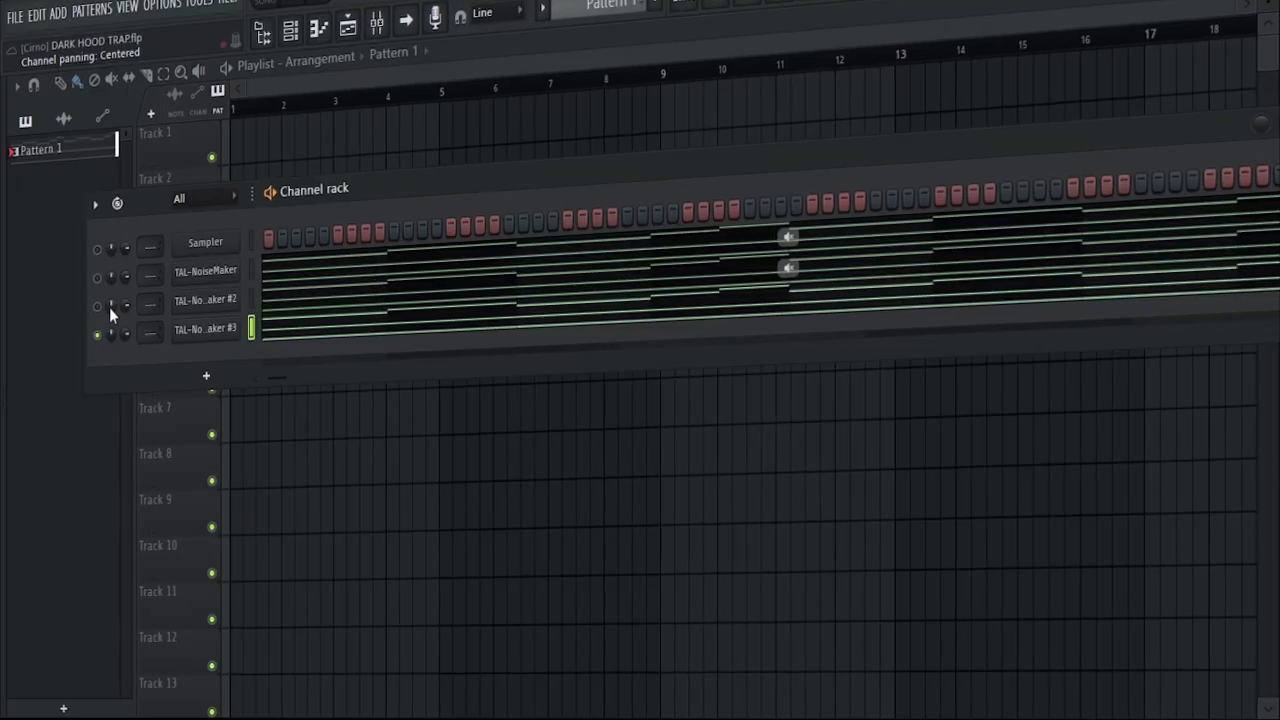
Step: Unmute the first two TAL-NoiseMaker channels so all three synth layers play together
{"action": "left_click", "coordinate": [98, 307]}
{"action": "left_click", "coordinate": [98, 278]}
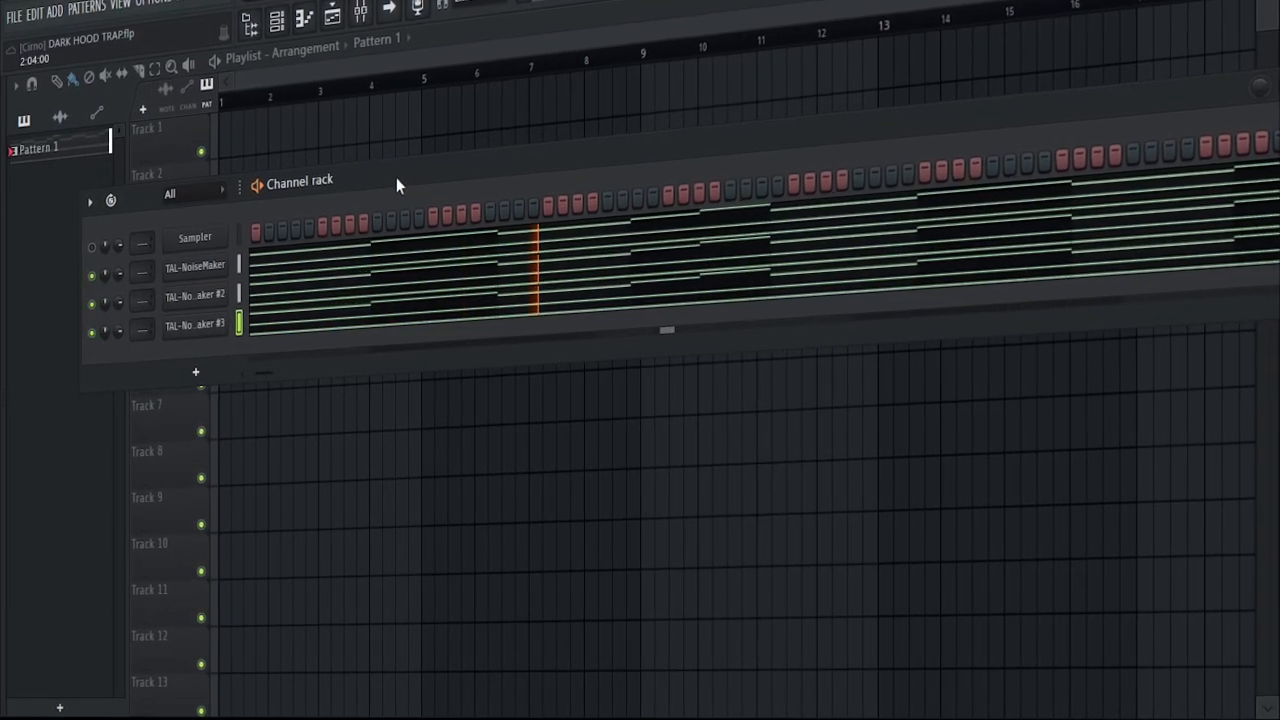
{"action": "left_click_drag", "start_coordinate": [383, 172], "coordinate": [331, 180]}
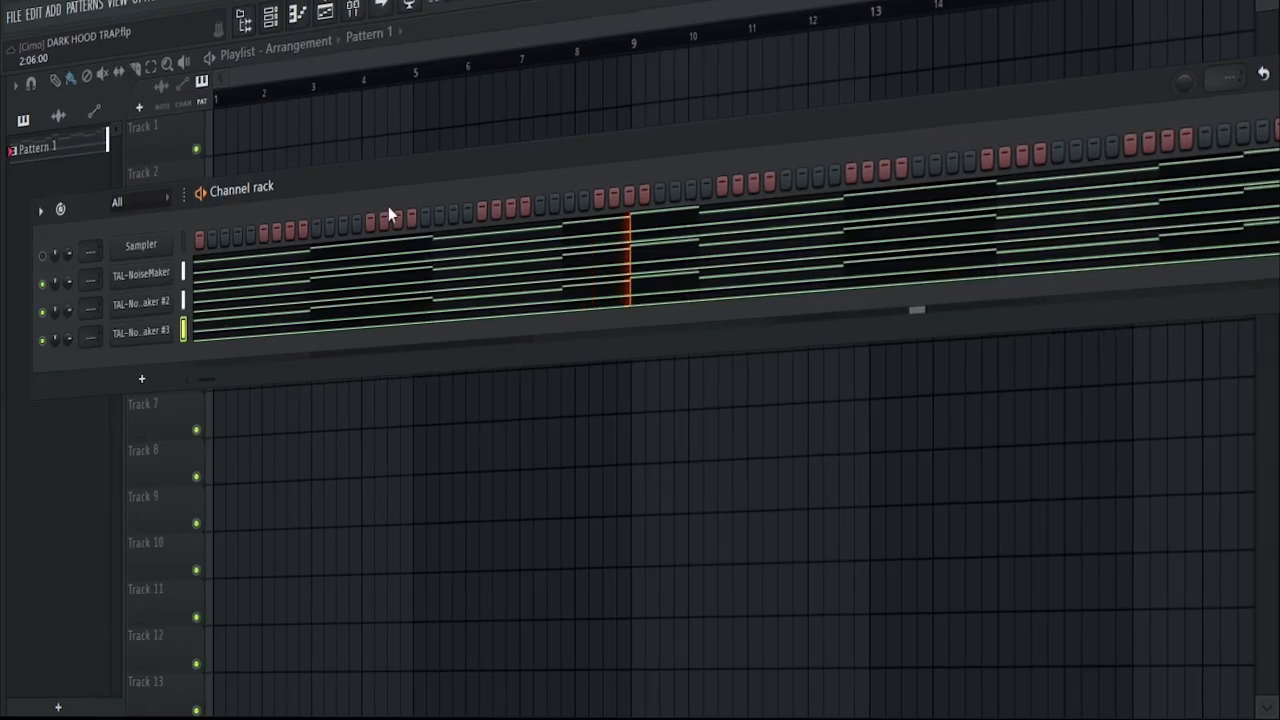
{"action": "left_click_drag", "start_coordinate": [341, 183], "coordinate": [317, 197]}
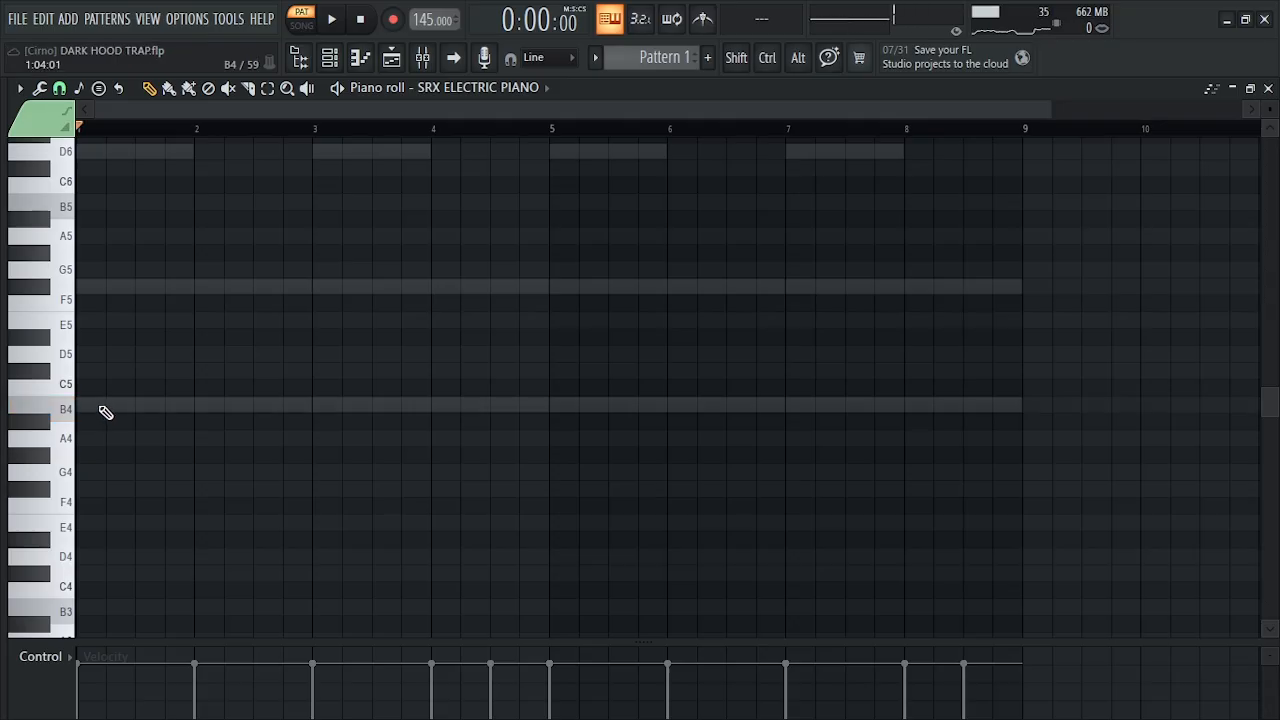
Step: Place four-bar B3 bass notes at bars 1 and 5, played by Xpand!2 with the Hard Finger Bass part
{"action": "left_click", "coordinate": [567, 411]}
{"action": "left_click_drag", "start_coordinate": [332, 364], "coordinate": [645, 443]}
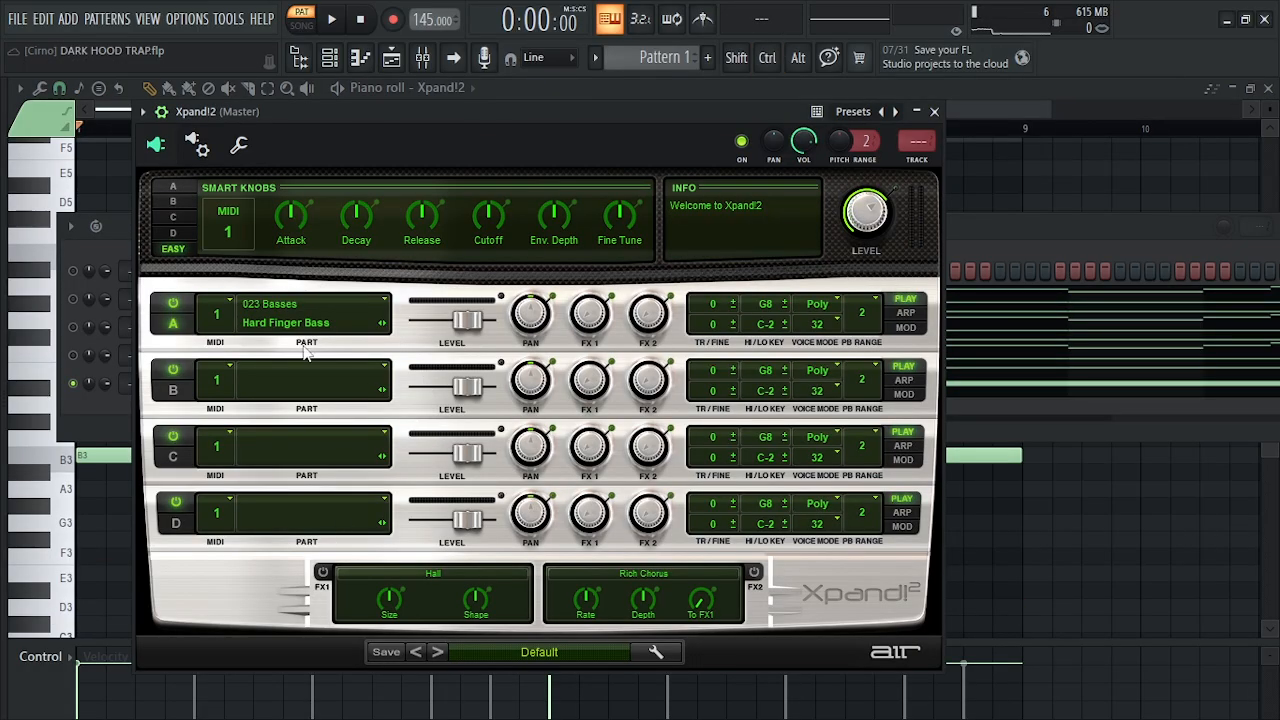
{"action": "key", "text": "Escape"}
Step: Delete the unused Sampler channel from the channel rack
{"action": "right_click", "coordinate": [230, 268]}
{"action": "left_click", "coordinate": [268, 517]}
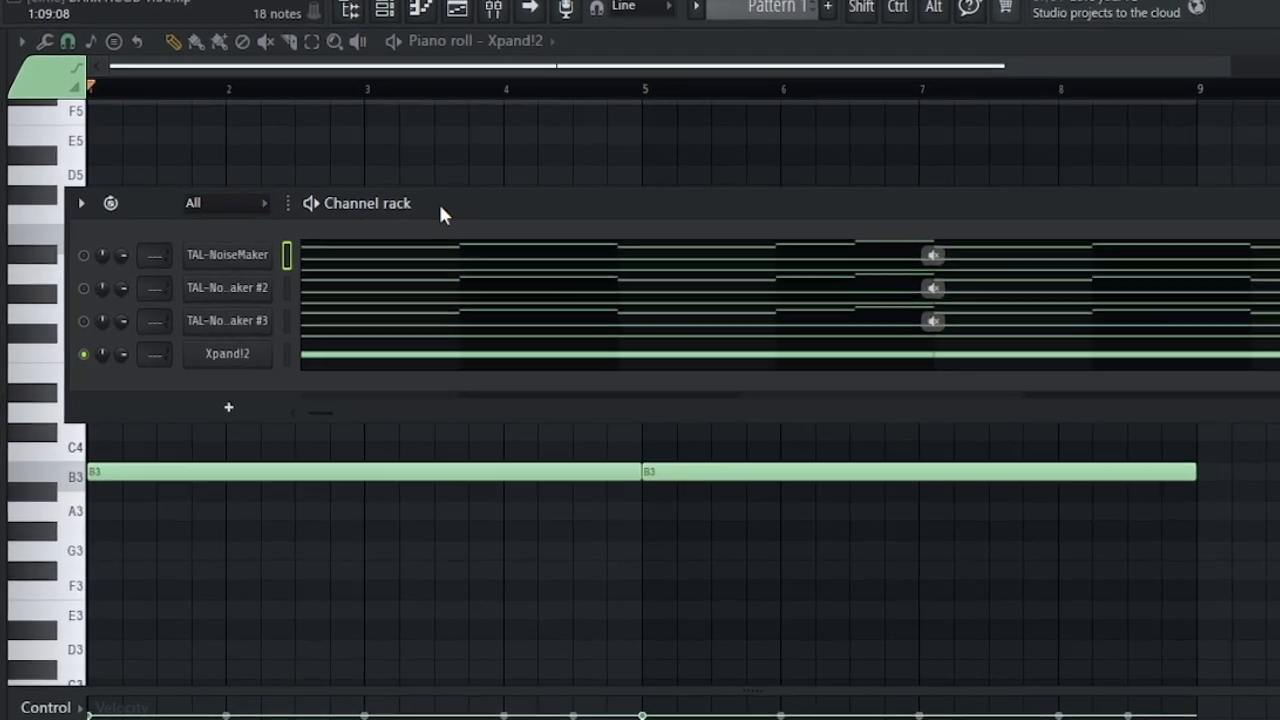
Step: Save the project while playing back the pattern with the bass, and open the Xpand!2 channel's piano roll
{"action": "key", "text": "space"}
{"action": "left_click", "coordinate": [479, 356]}
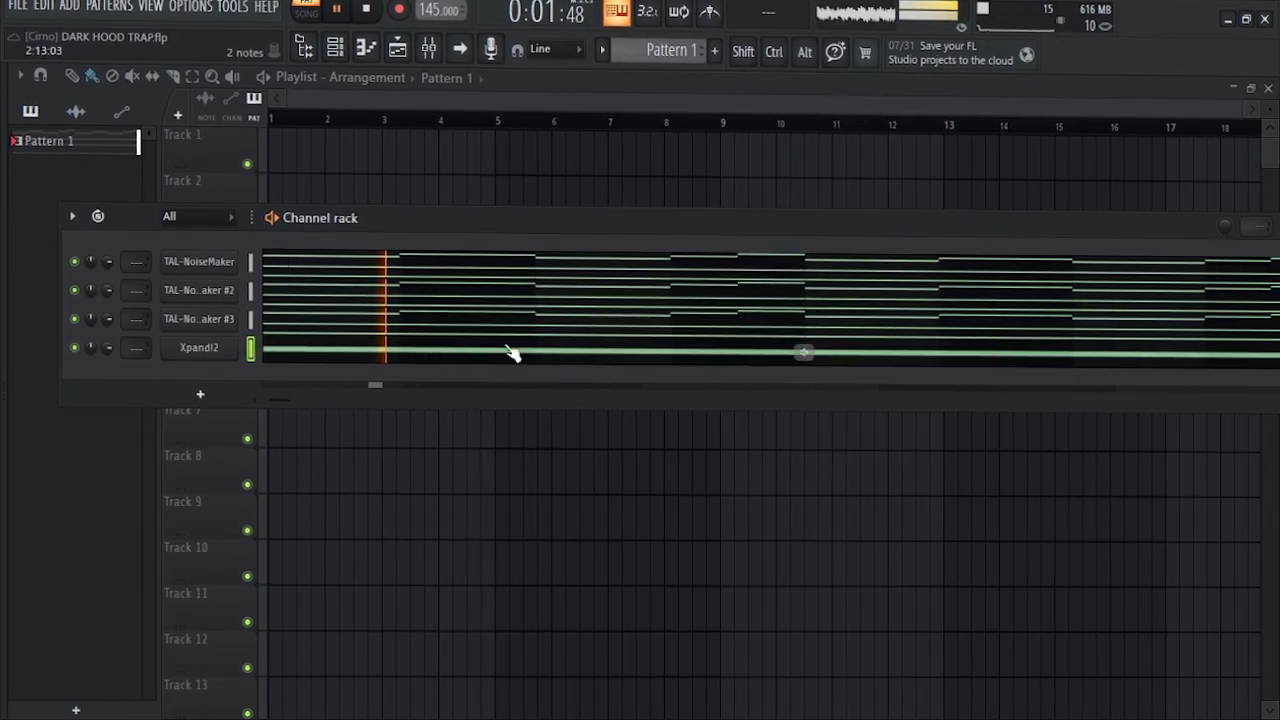
{"action": "key", "text": "ctrl+s"}
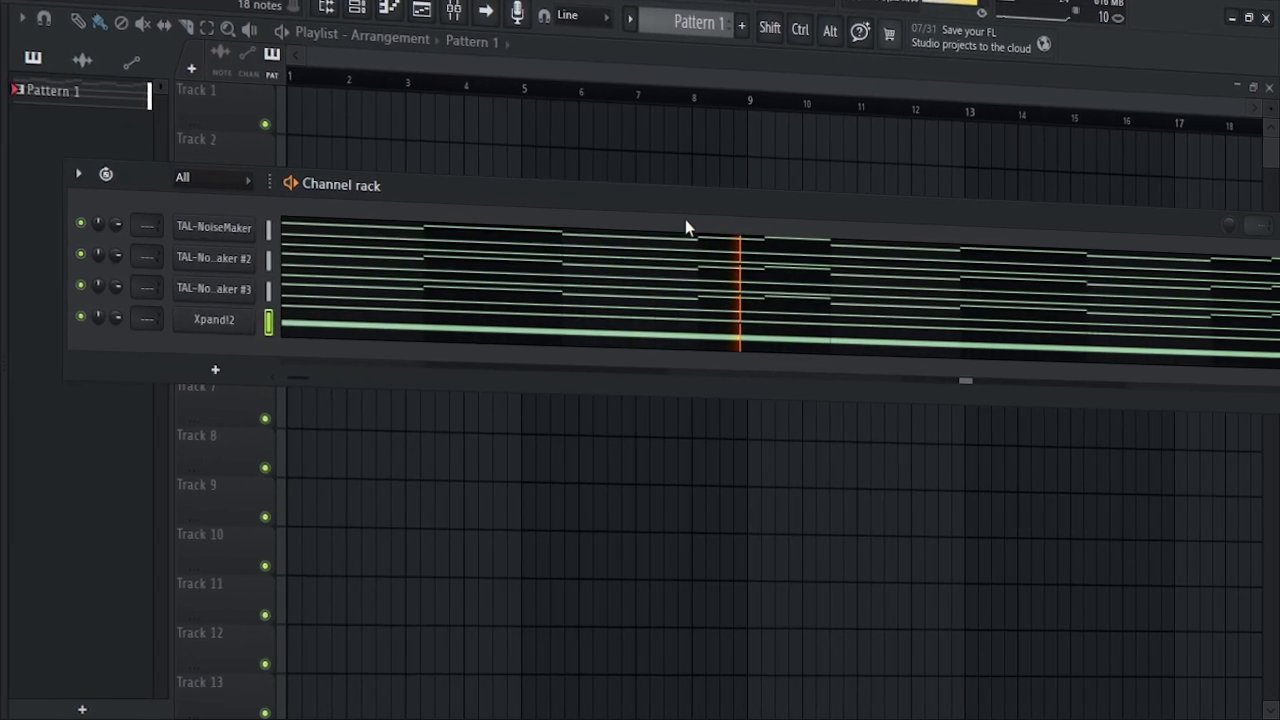
{"action": "left_click", "coordinate": [588, 335]}
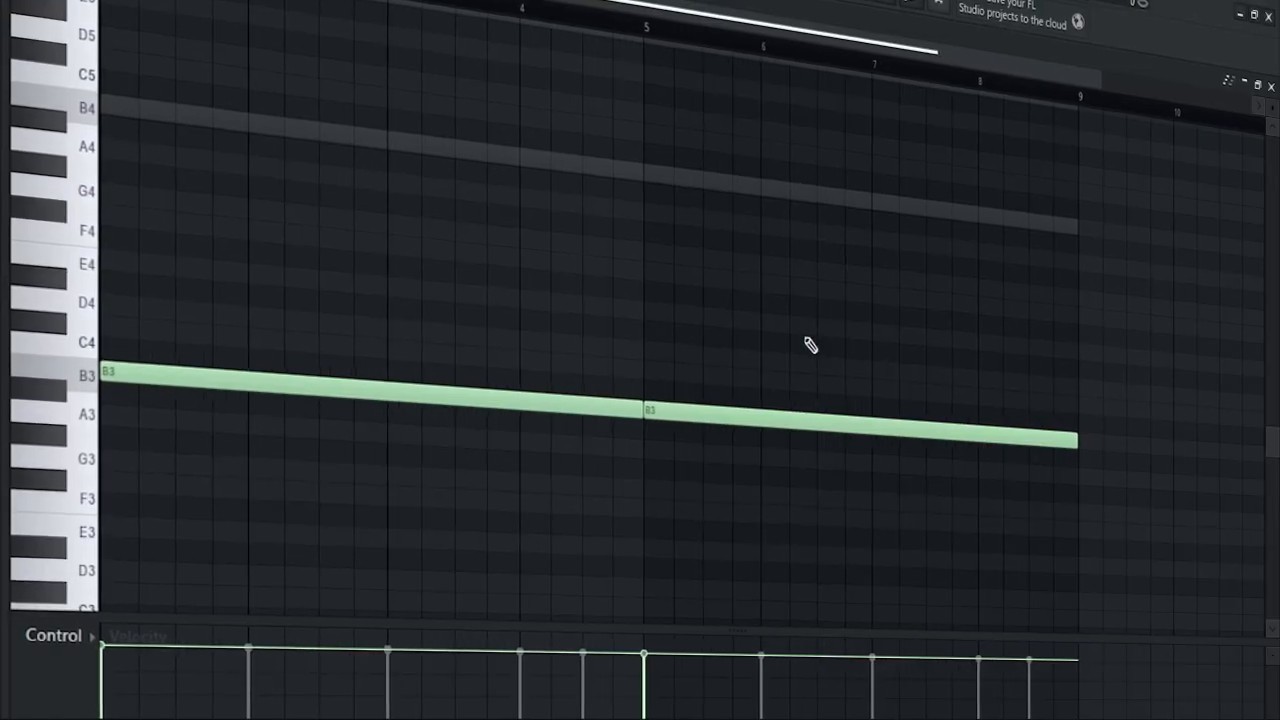
Step: Shape the first TAL-NoiseMaker track with Fruity Parametric EQ 2, cutting below about 200 Hz and above about 7 kHz and slightly boosting 656 Hz
{"action": "key", "text": "F9"}
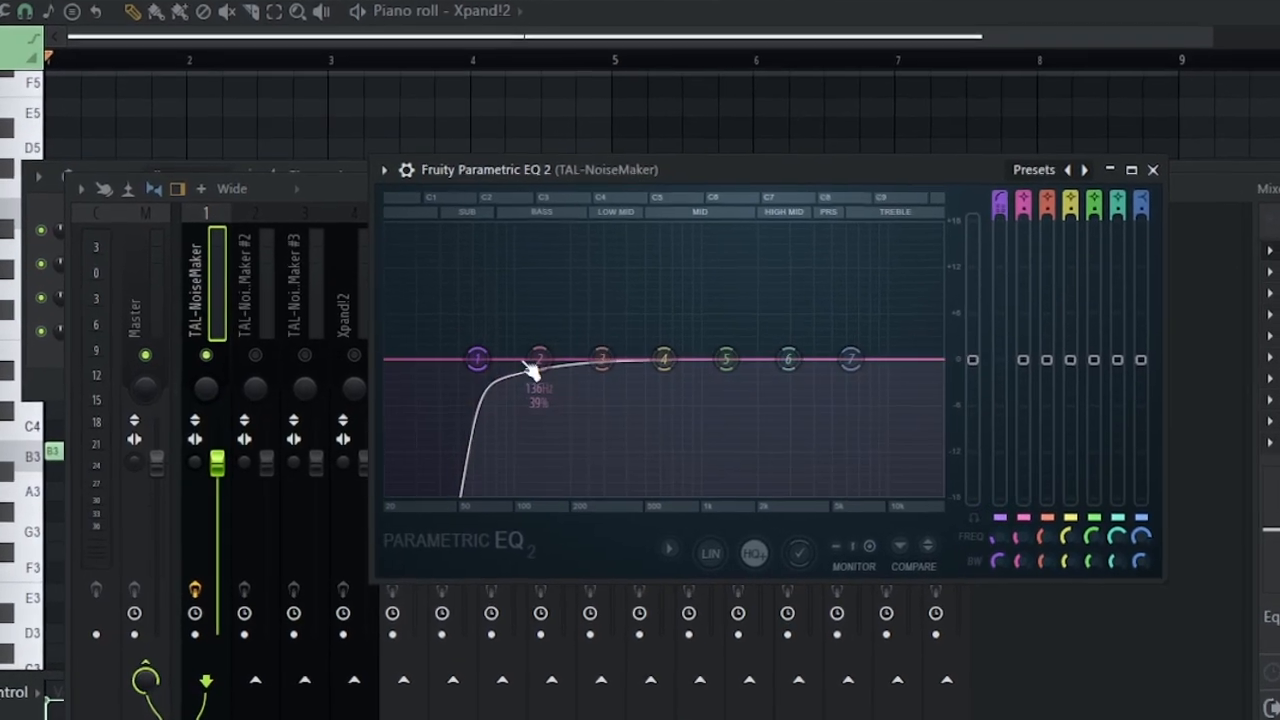
{"action": "key", "text": "space"}
{"action": "left_click_drag", "start_coordinate": [468, 365], "coordinate": [679, 325]}
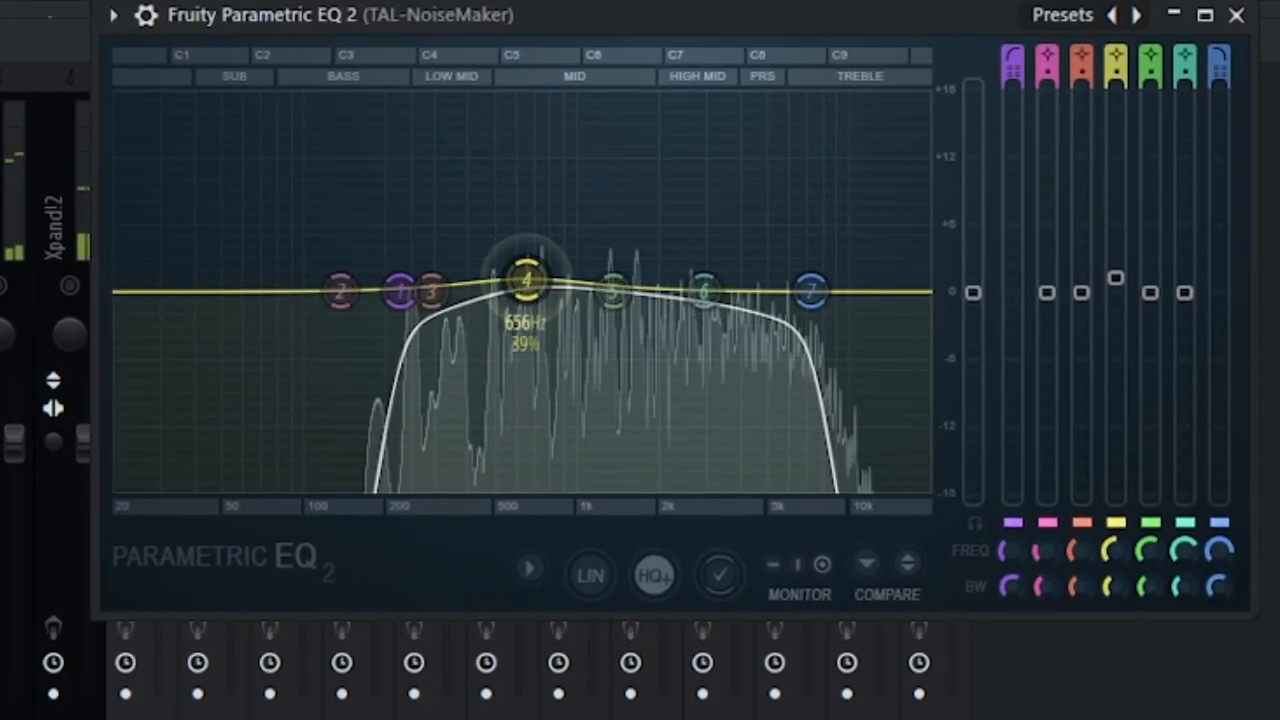
{"action": "left_click", "coordinate": [1246, 8]}
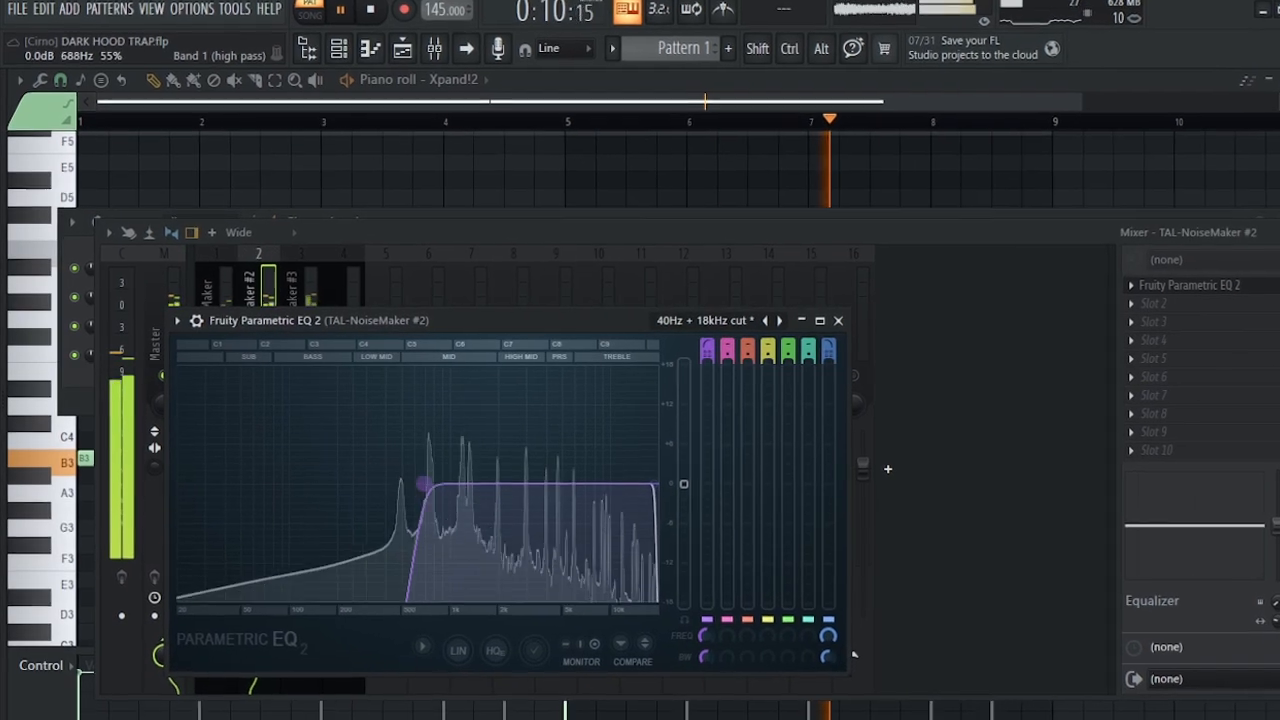
Step: Narrow the 40Hz + 18kHz cut EQ on the second TAL-NoiseMaker track, raising the low cut and lowering the high cut to about 8 kHz
{"action": "left_click_drag", "start_coordinate": [424, 484], "coordinate": [388, 484]}
{"action": "left_click_drag", "start_coordinate": [695, 492], "coordinate": [638, 492]}
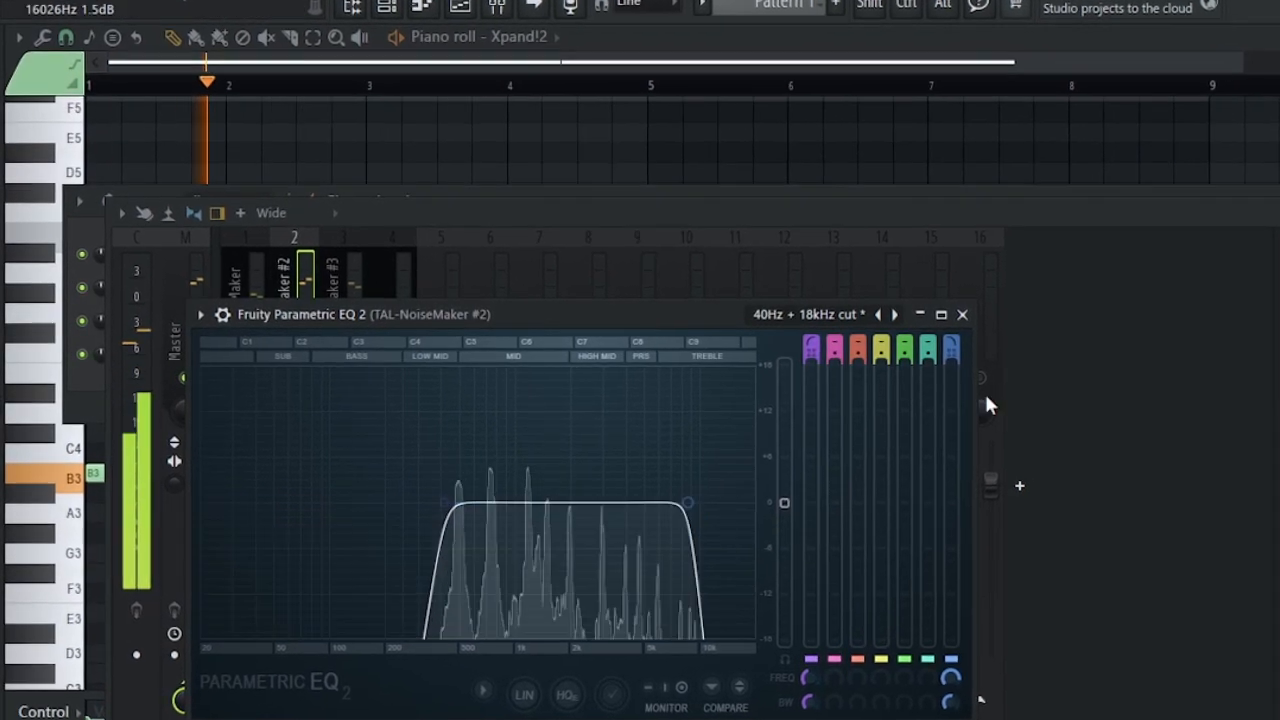
{"action": "left_click", "coordinate": [975, 313]}
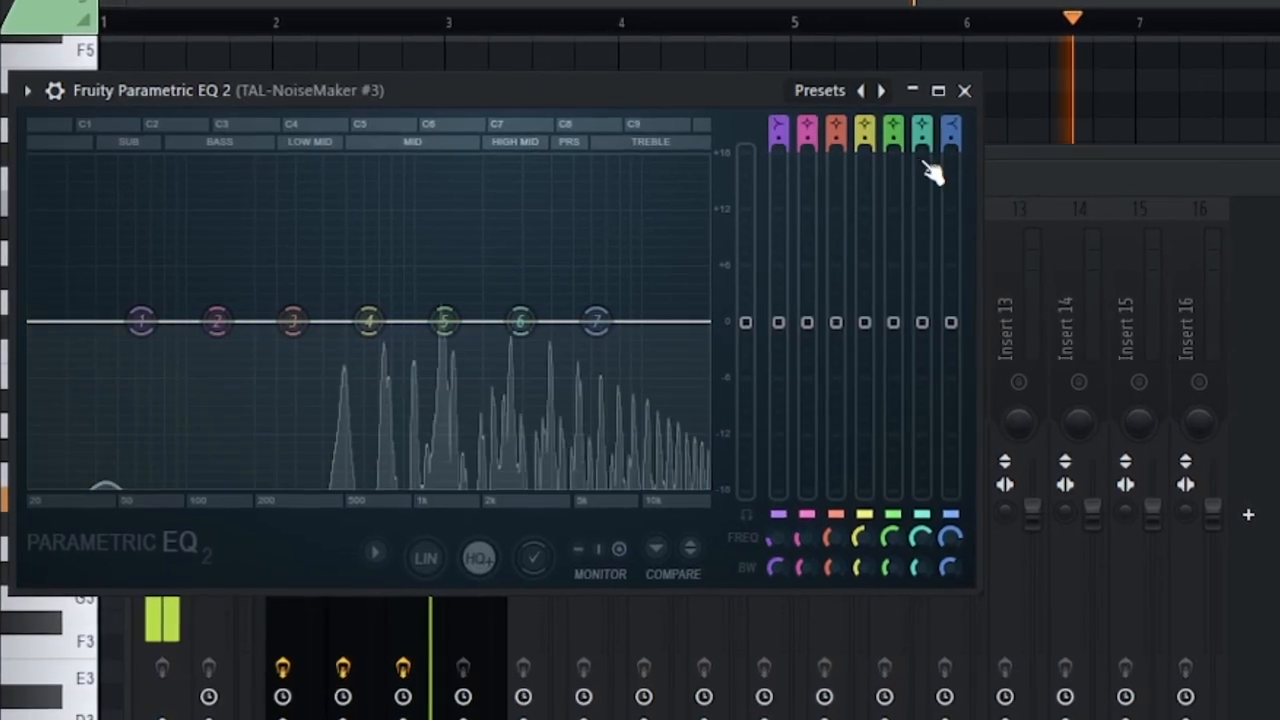
Step: Load the 40Hz + 18kHz cut preset in the third TAL-NoiseMaker track's EQ and raise its low cut
{"action": "left_click", "coordinate": [838, 88]}
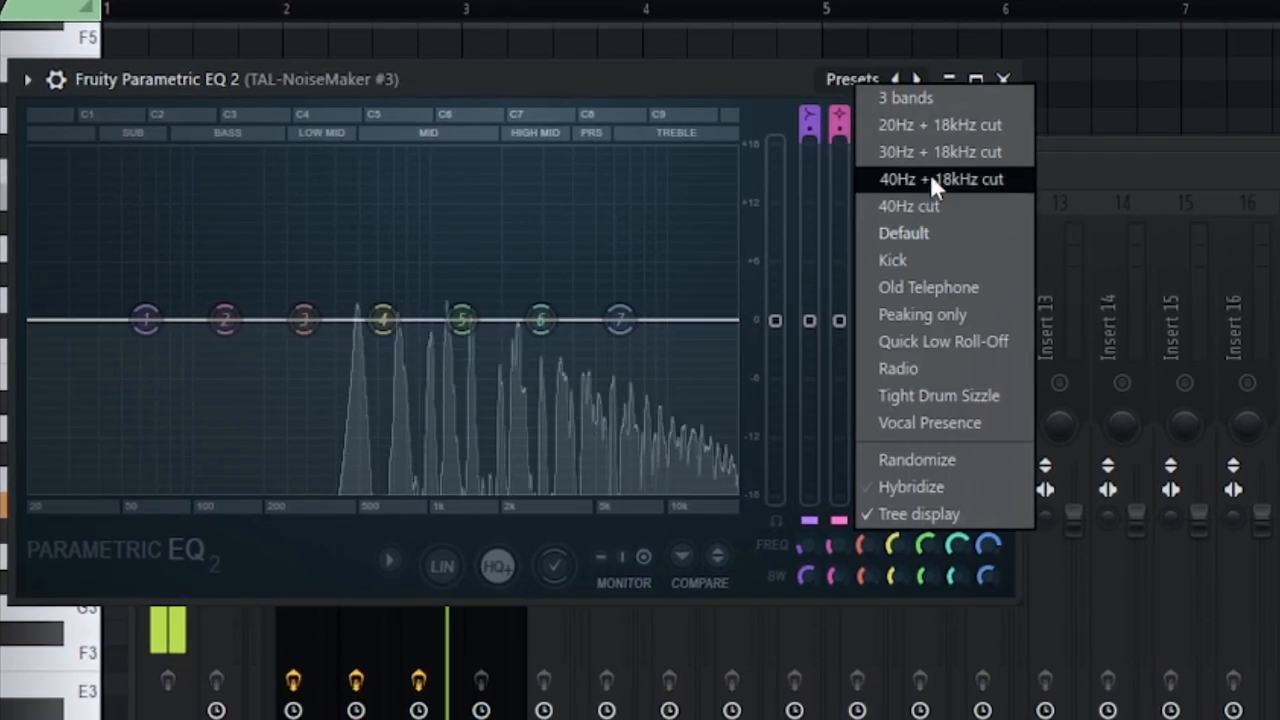
{"action": "left_click", "coordinate": [904, 179]}
{"action": "left_click_drag", "start_coordinate": [77, 320], "coordinate": [300, 320]}
{"action": "mouse_move", "coordinate": [509, 347]}
{"action": "left_mouse_down"}
{"action": "mouse_move", "coordinate": [478, 343]}
{"action": "mouse_move", "coordinate": [508, 369]}
{"action": "left_mouse_up"}
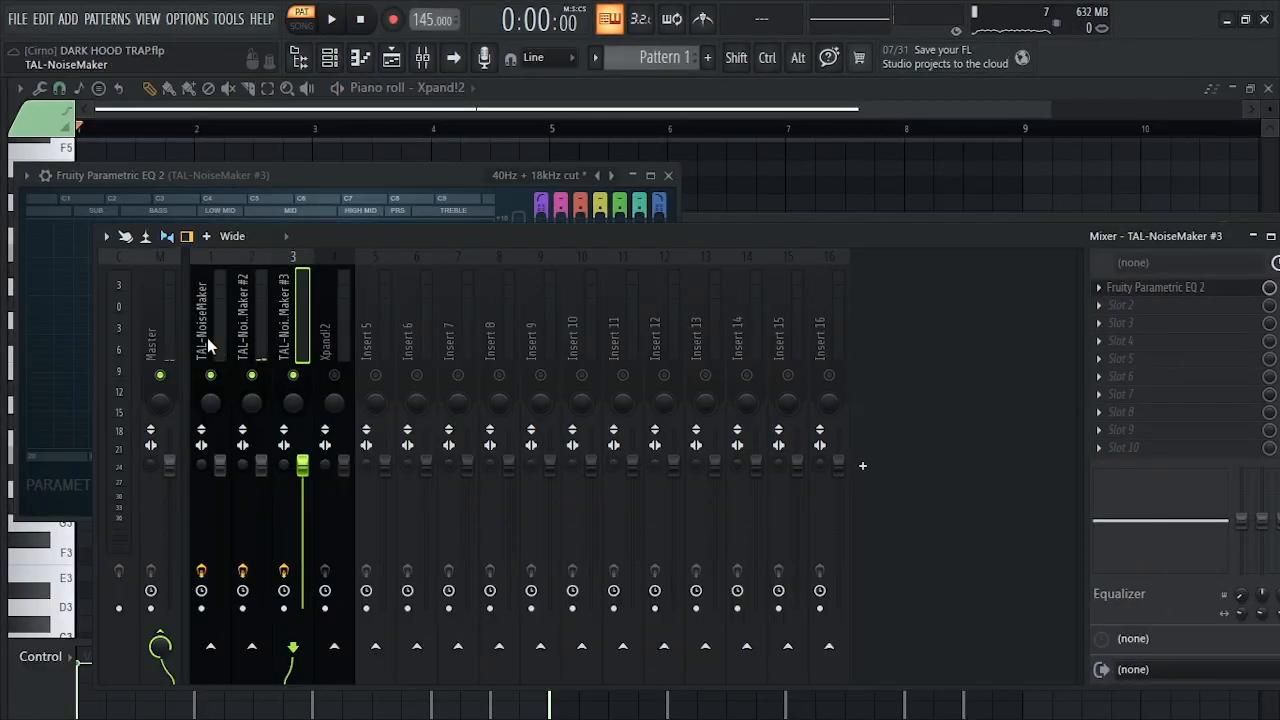
Step: Add HalfTime to the first TAL-NoiseMaker track and set its mix to 16%
{"action": "left_click", "coordinate": [1113, 315]}
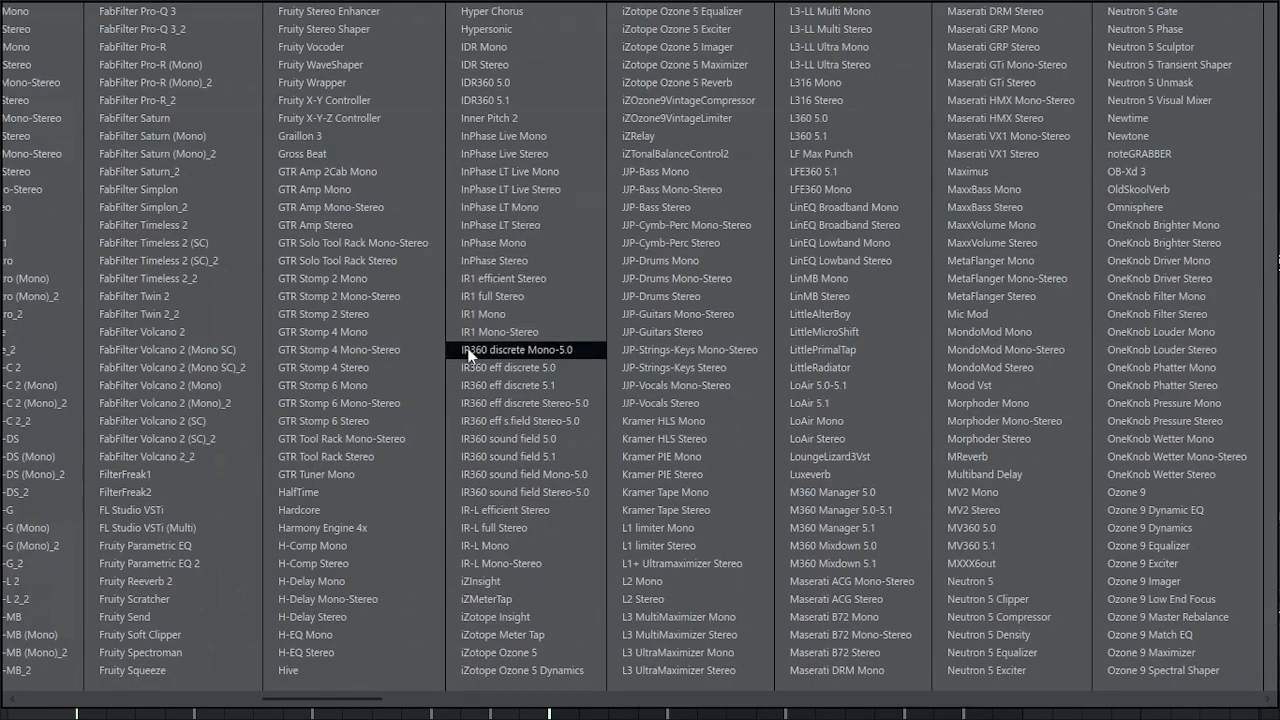
{"action": "left_click", "coordinate": [298, 492]}
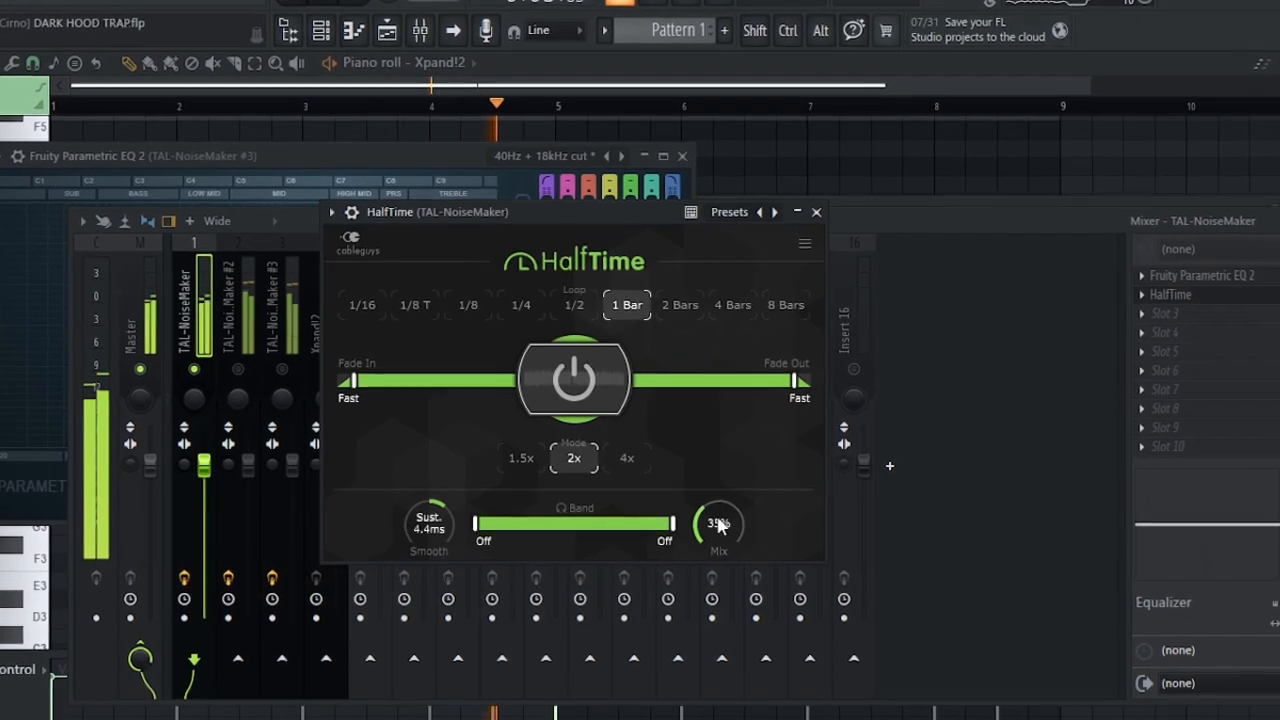
{"action": "left_click_drag", "start_coordinate": [697, 520], "coordinate": [752, 541]}
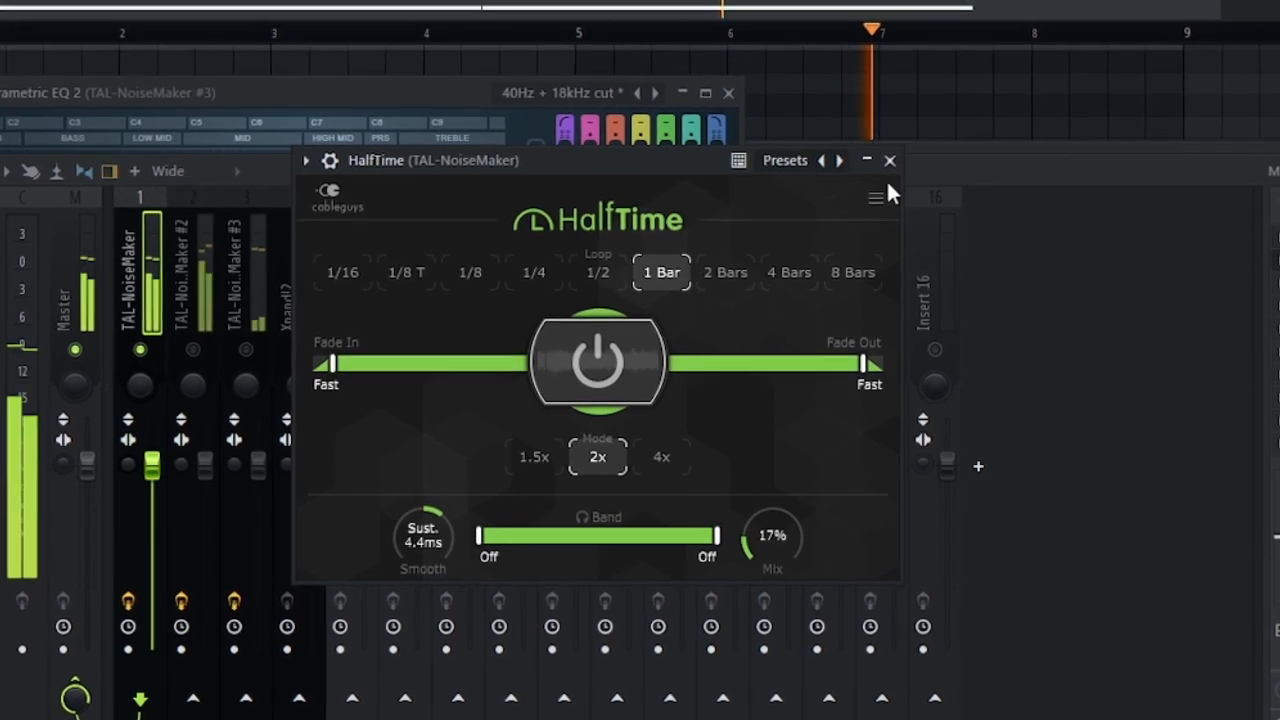
{"action": "left_click", "coordinate": [898, 155]}
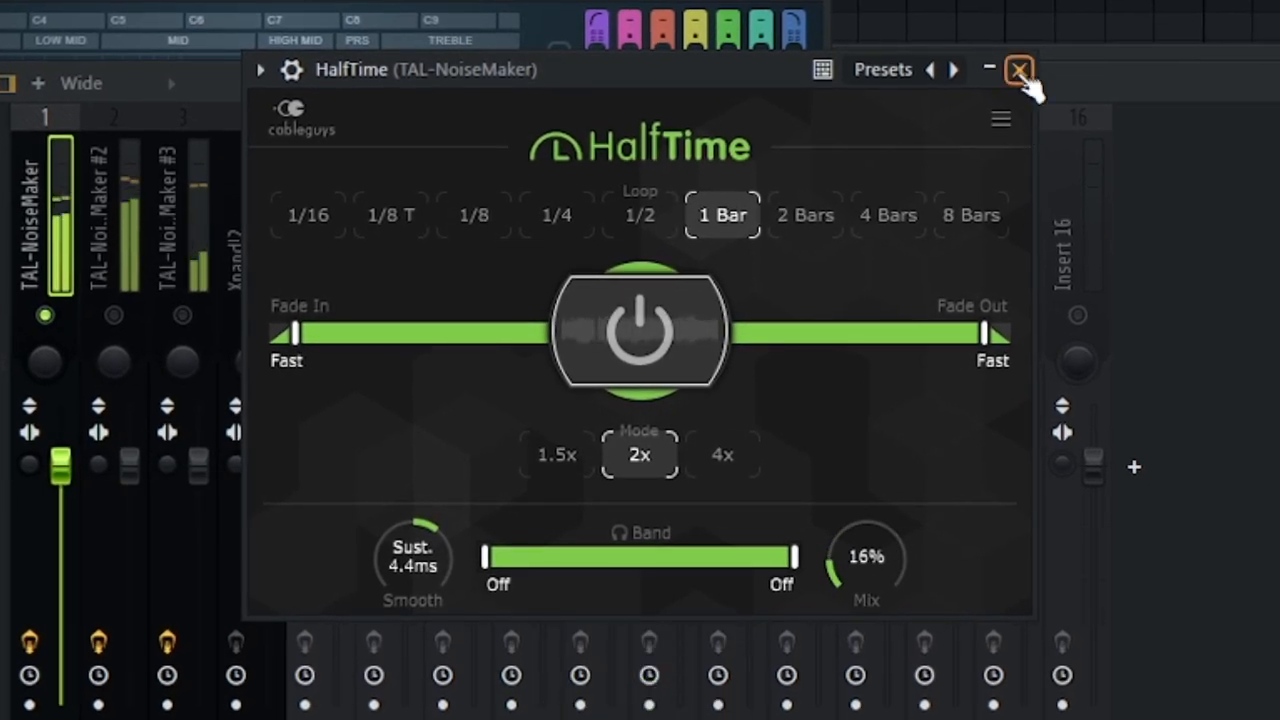
{"action": "left_click", "coordinate": [1021, 71]}
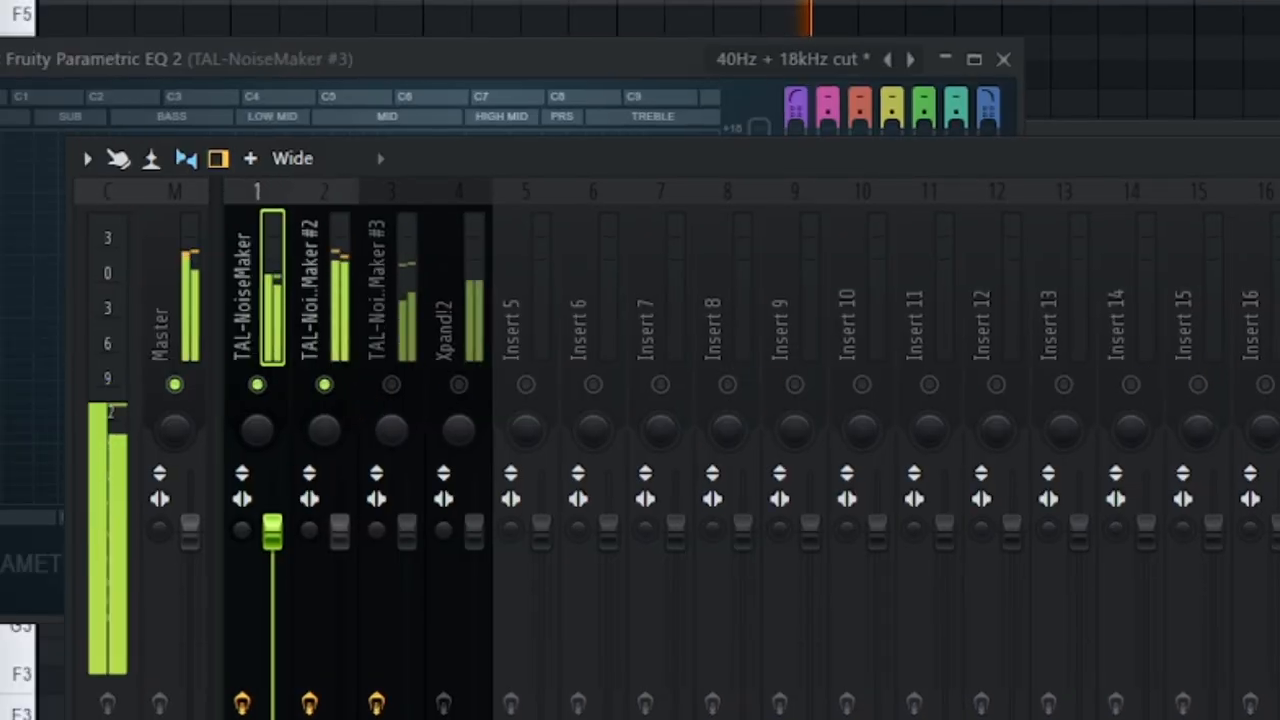
Step: Apply HalfTime at 15% mix to the second and third TAL-NoiseMaker tracks, soloing each while adjusting it
{"action": "left_click", "coordinate": [325, 330]}
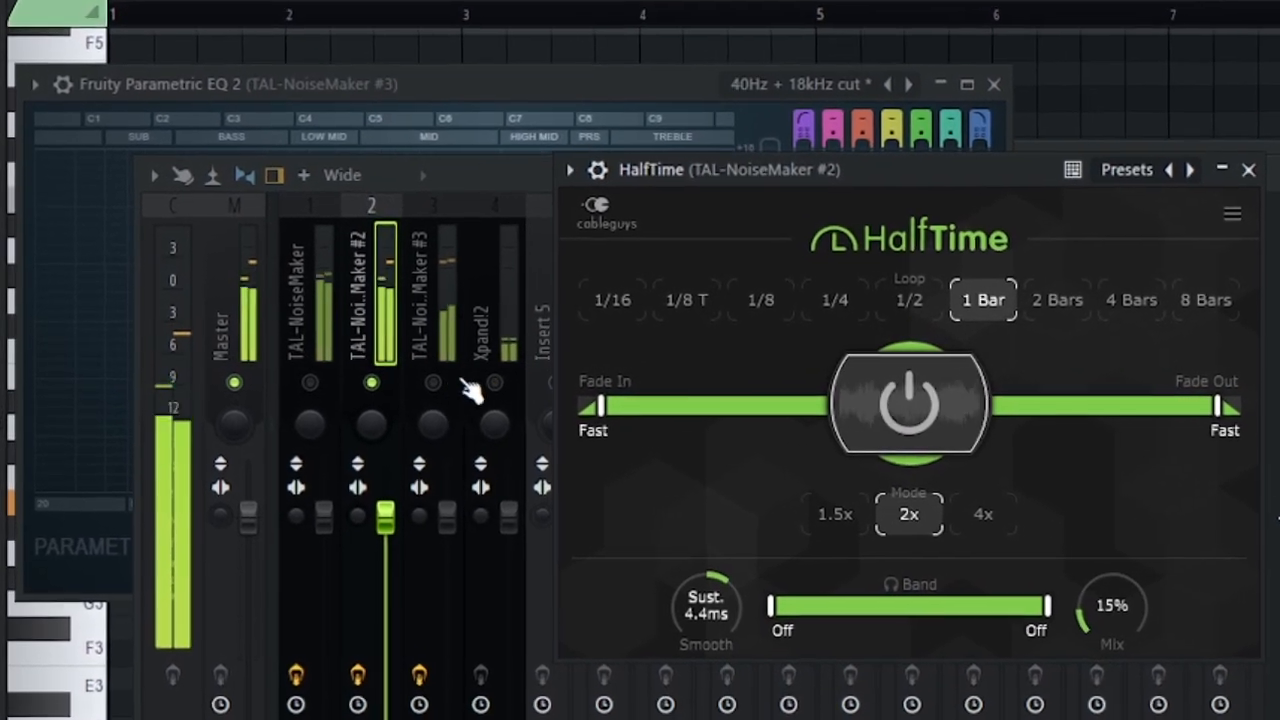
{"action": "left_click", "coordinate": [433, 382]}
{"action": "left_click", "coordinate": [441, 389]}
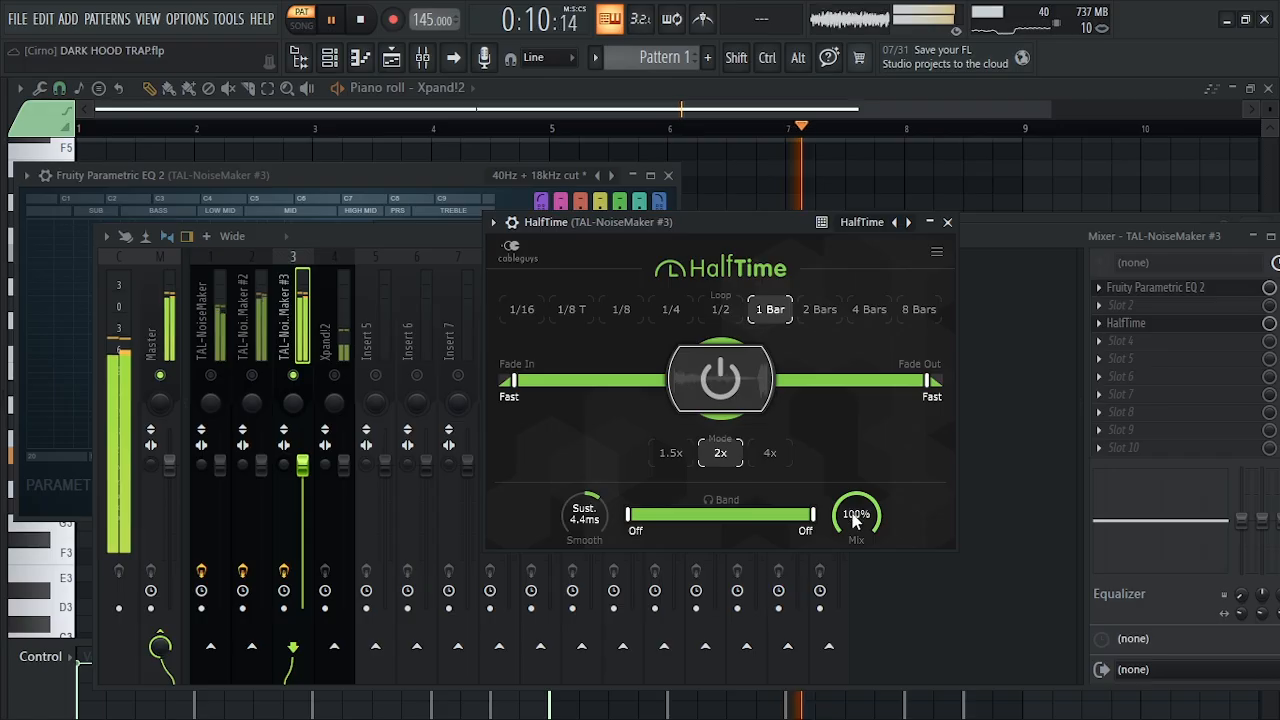
{"action": "mouse_move", "coordinate": [853, 514]}
{"action": "left_mouse_down"}
{"action": "mouse_move", "coordinate": [842, 499]}
{"action": "mouse_move", "coordinate": [842, 544]}
{"action": "mouse_move", "coordinate": [836, 523]}
{"action": "left_mouse_up"}
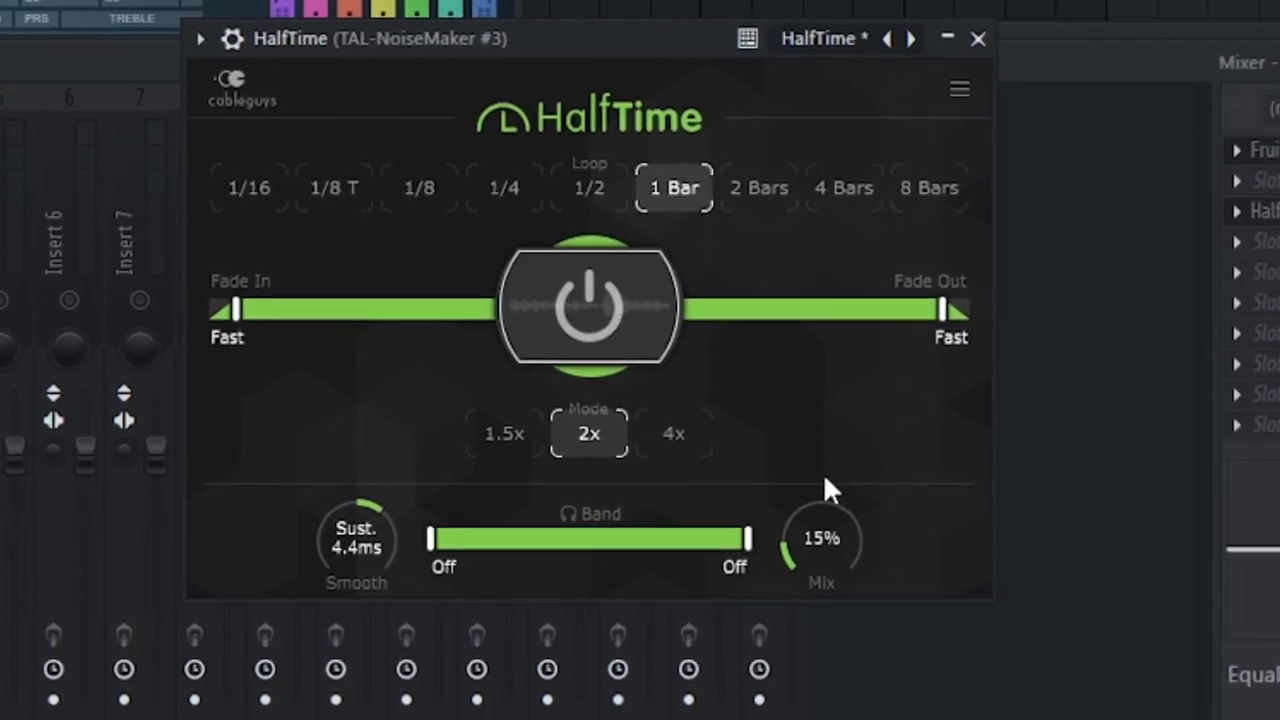
{"action": "left_click", "coordinate": [978, 40]}
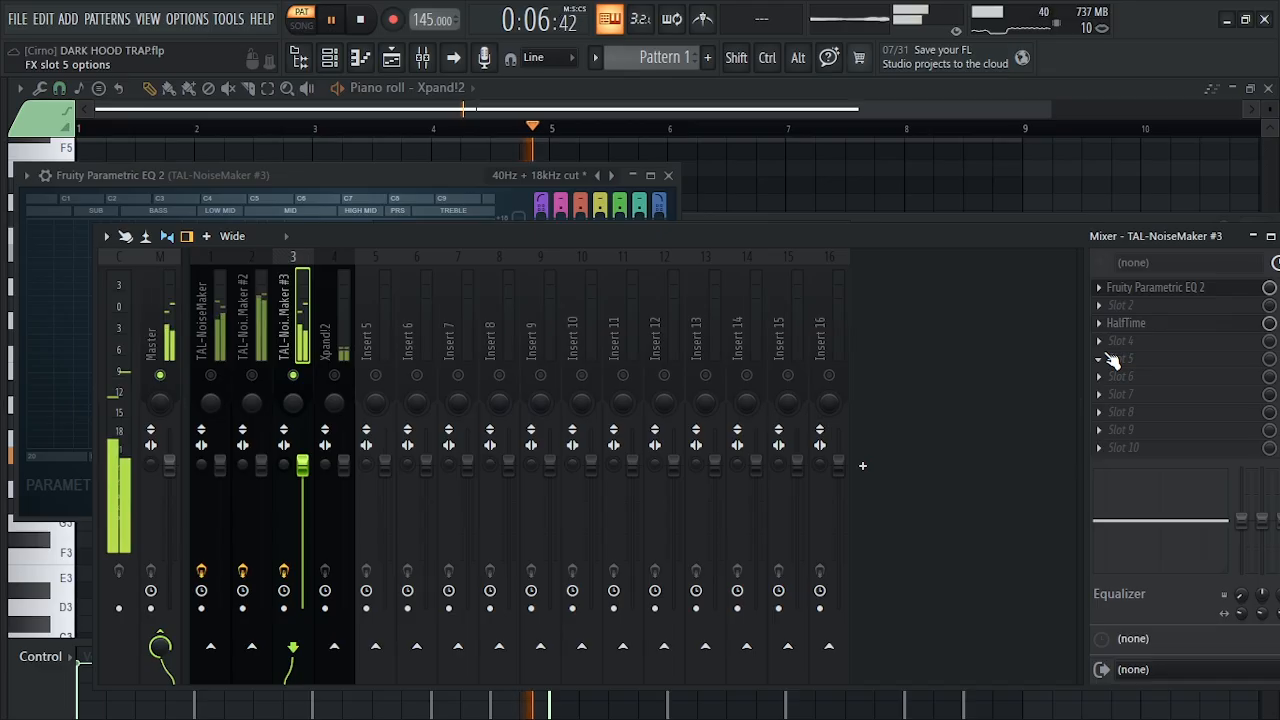
Step: Add ValhallaVintageVerb to the third TAL-NoiseMaker track with 31.2% mix, 3.63 s decay and a 430 Hz low cut
{"action": "left_click", "coordinate": [1110, 359]}
{"action": "scroll", "coordinate": [1000, 303], "scroll_direction": "down", "scroll_amount": 4}
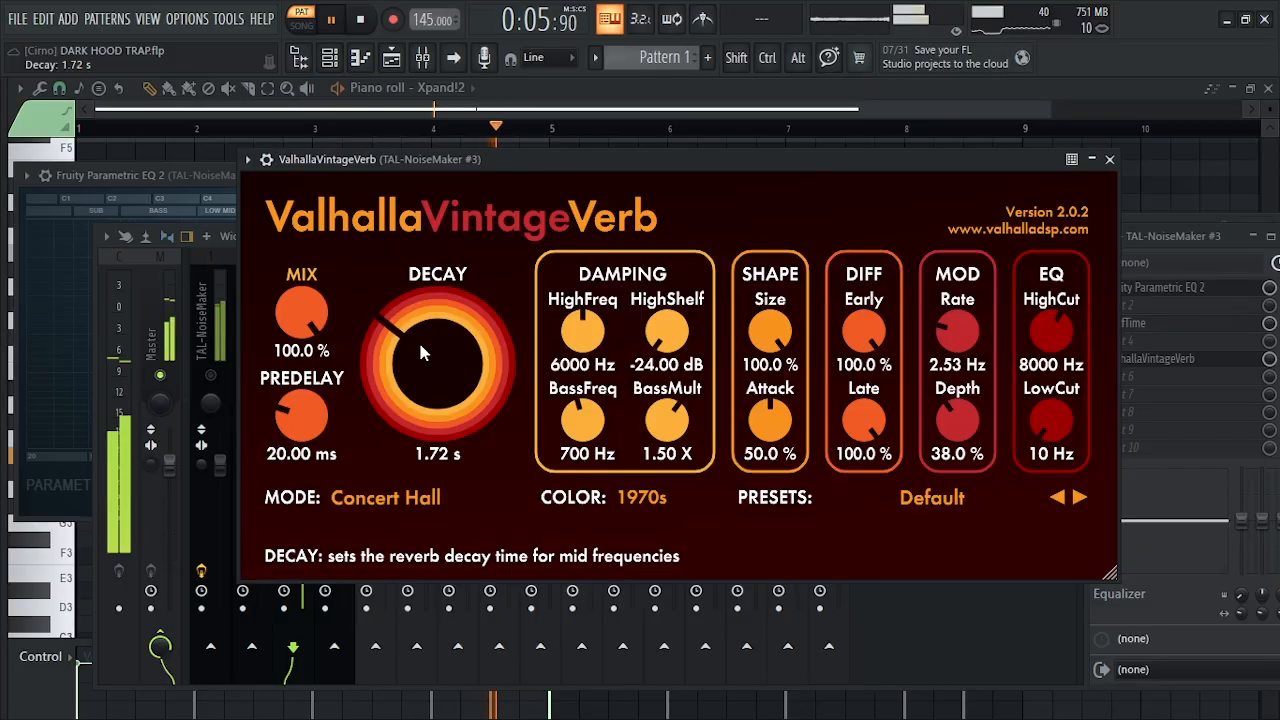
{"action": "left_click_drag", "start_coordinate": [418, 341], "coordinate": [418, 331]}
{"action": "left_click_drag", "start_coordinate": [291, 312], "coordinate": [250, 358]}
{"action": "left_click_drag", "start_coordinate": [212, 313], "coordinate": [196, 290]}
{"action": "left_click_drag", "start_coordinate": [1117, 458], "coordinate": [1115, 403]}
{"action": "left_click_drag", "start_coordinate": [394, 377], "coordinate": [294, 362]}
{"action": "left_click_drag", "start_coordinate": [121, 290], "coordinate": [121, 280]}
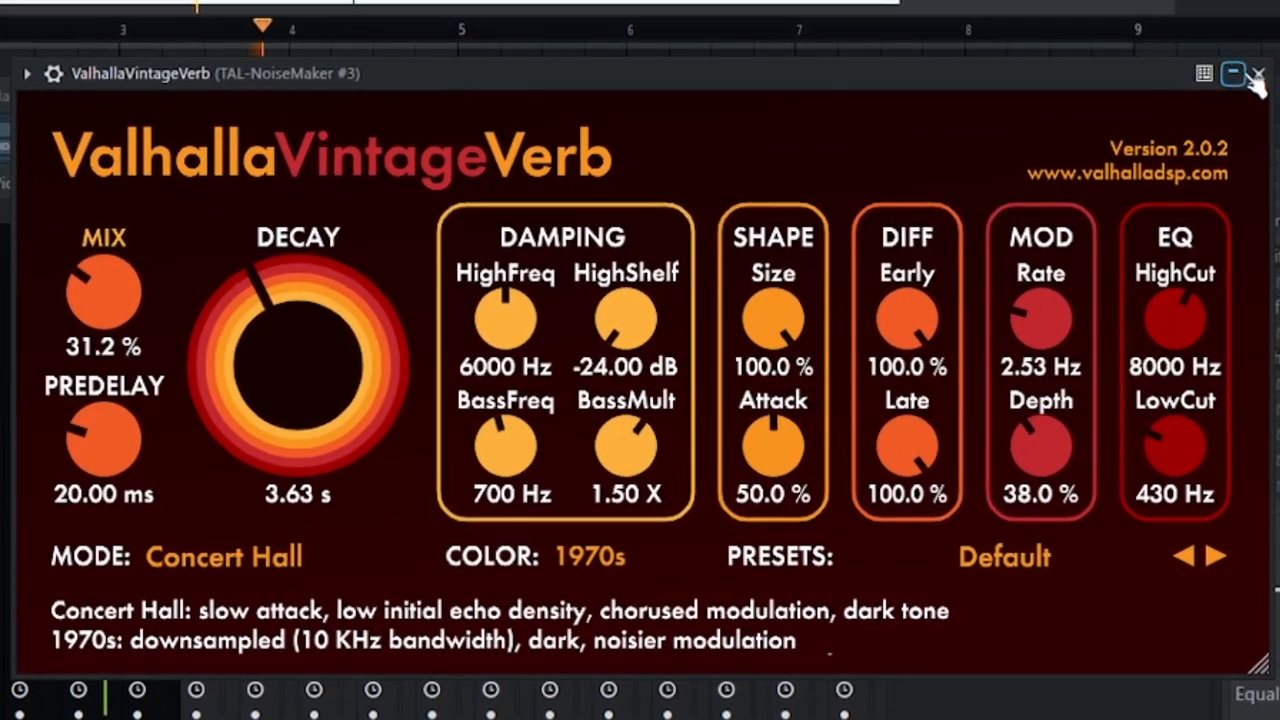
{"action": "left_click", "coordinate": [1245, 81]}
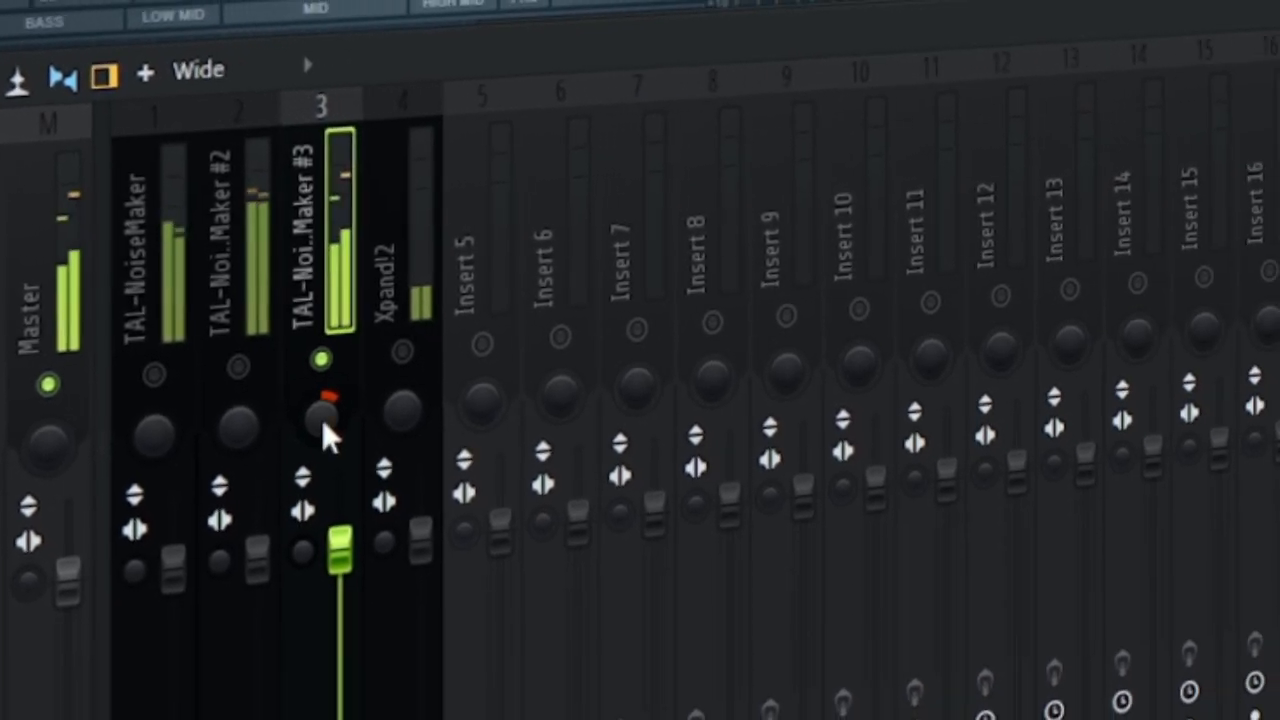
Step: Pan the third TAL-NoiseMaker track slightly right and the second slightly left, and unmute the other mixer tracks, including Xpand!2
{"action": "left_click", "coordinate": [285, 370]}
{"action": "left_click", "coordinate": [200, 350]}
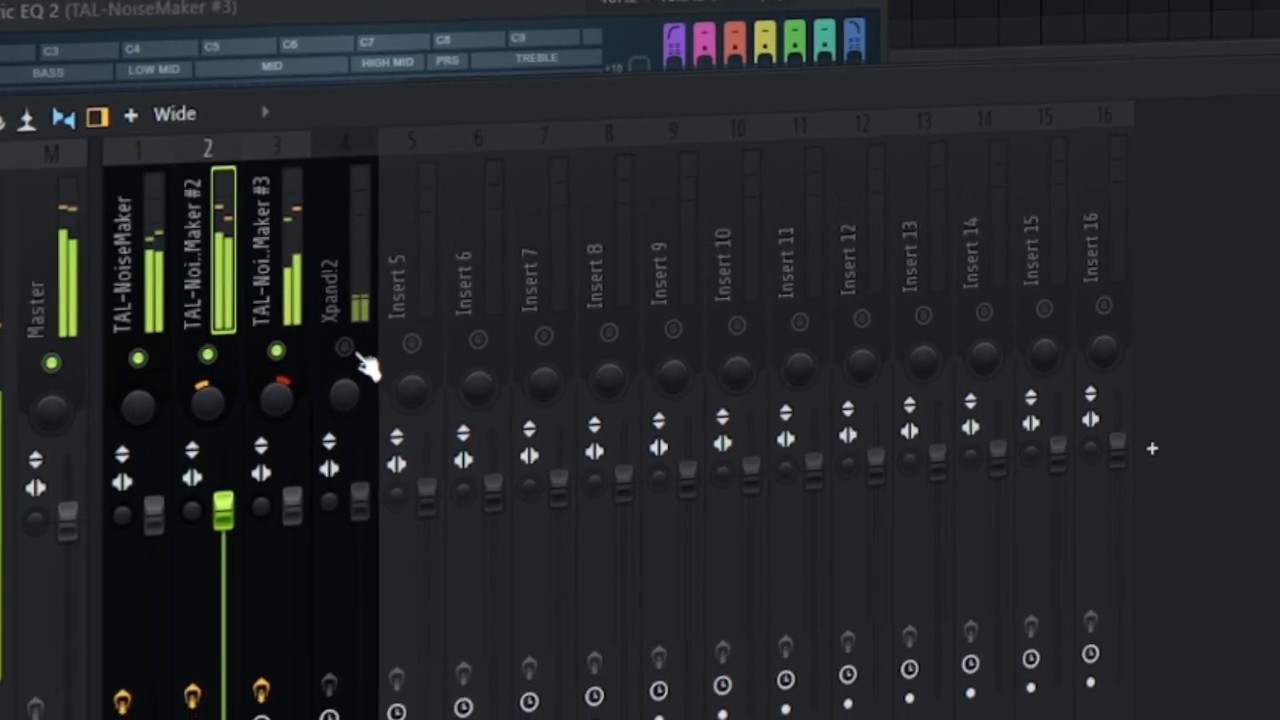
{"action": "left_click", "coordinate": [358, 362]}
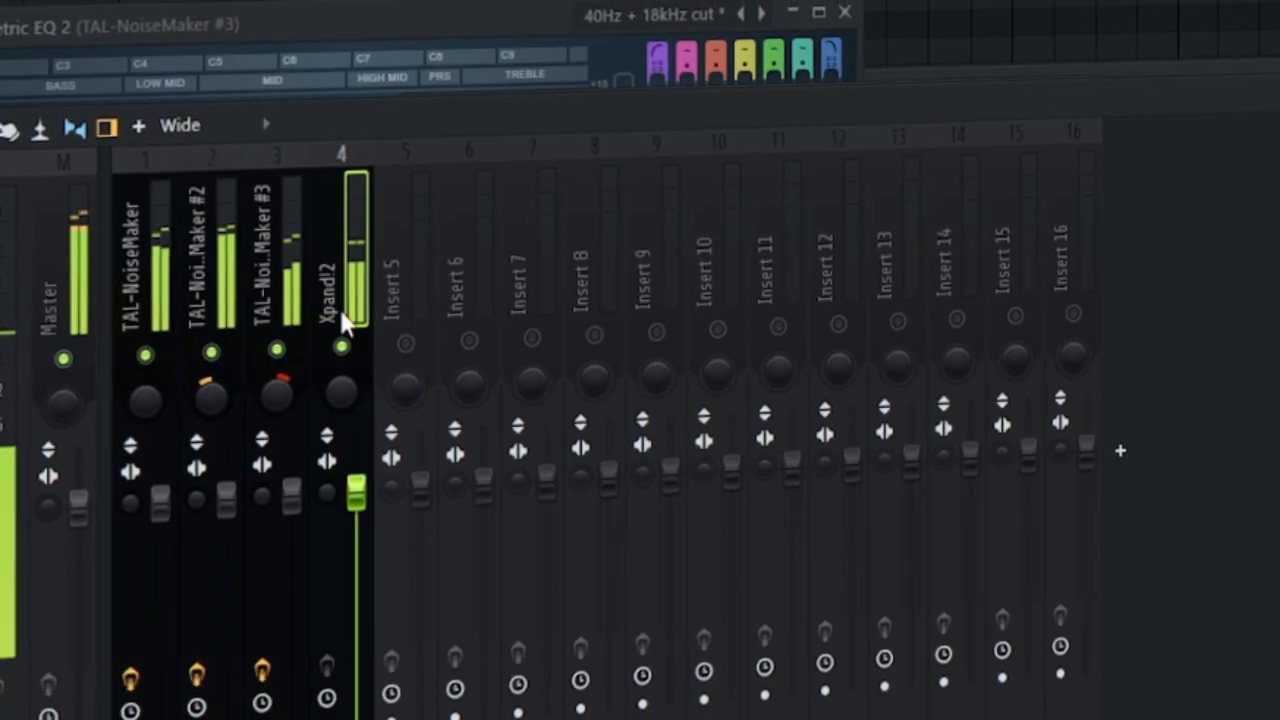
Step: Reposition the mixer window and close the open HalfTime and Parametric EQ 2 windows
{"action": "left_click_drag", "start_coordinate": [1240, 98], "coordinate": [1118, 92]}
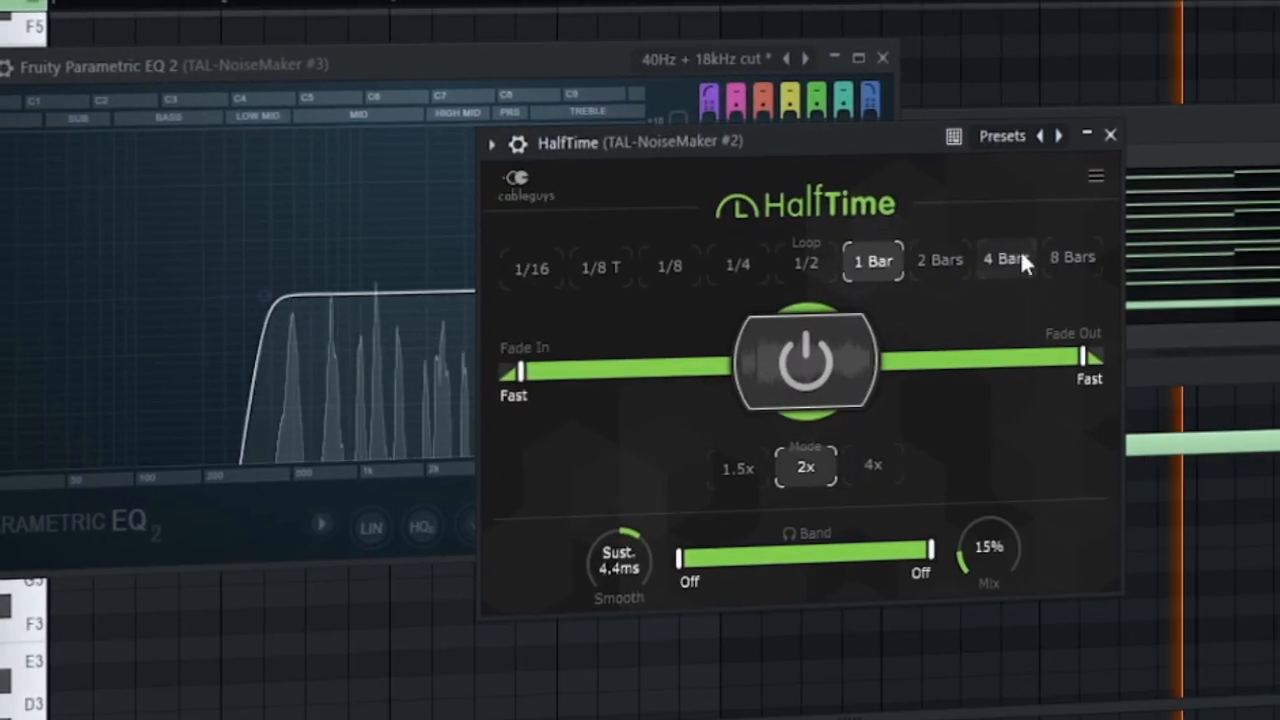
{"action": "left_click", "coordinate": [1110, 134]}
{"action": "left_click", "coordinate": [882, 58]}
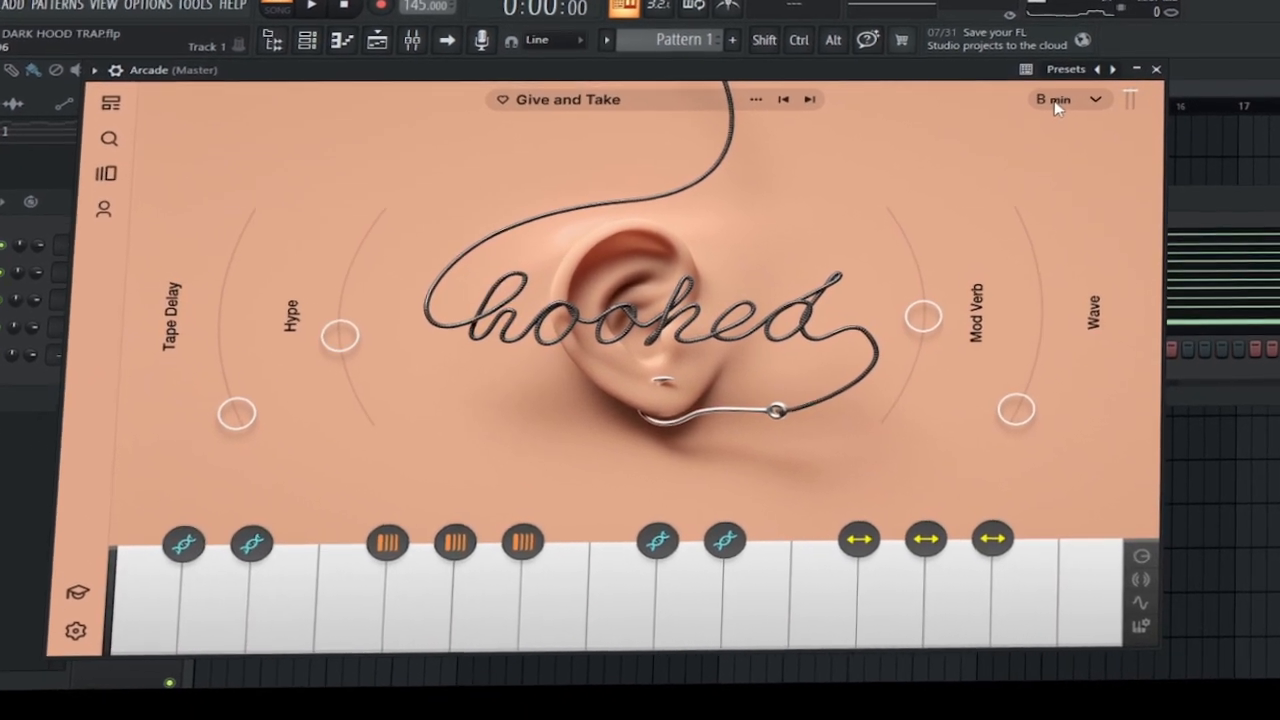
Step: Select B minor as Arcade's session key and audition Give and Take vocal samples against the pattern
{"action": "left_click", "coordinate": [1057, 106]}
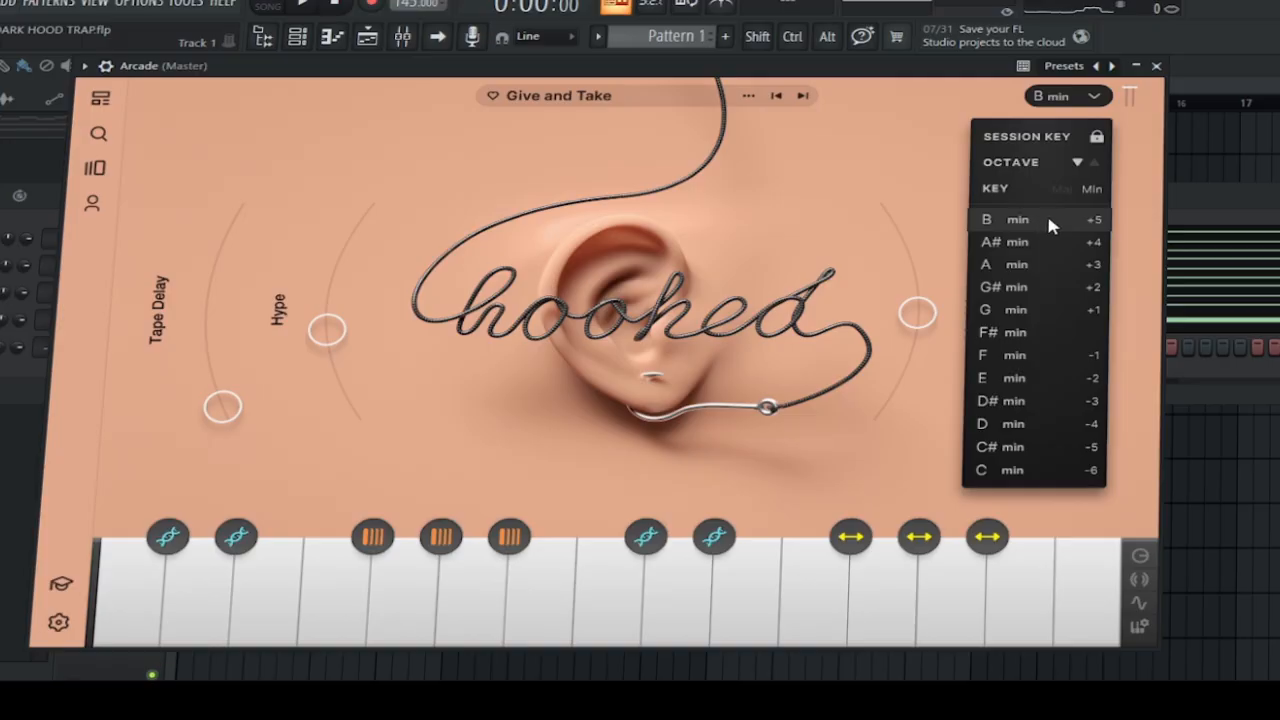
{"action": "left_click", "coordinate": [1015, 228]}
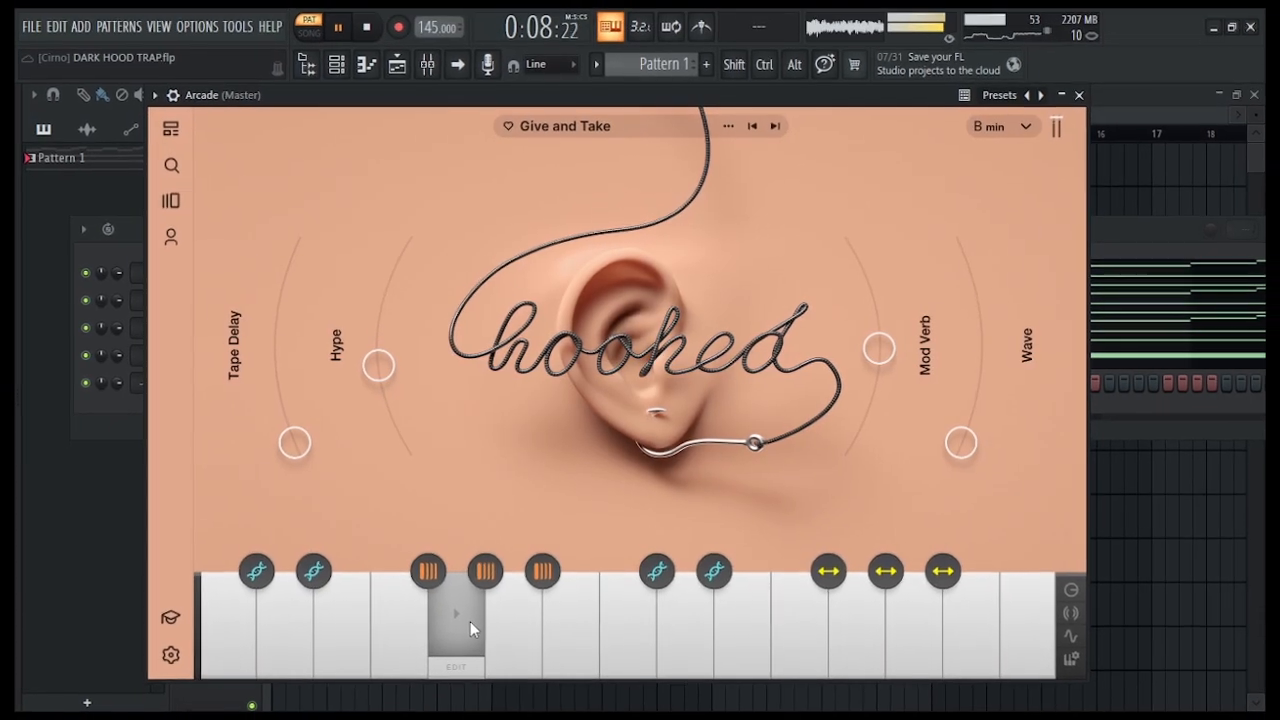
{"action": "left_click", "coordinate": [430, 617]}
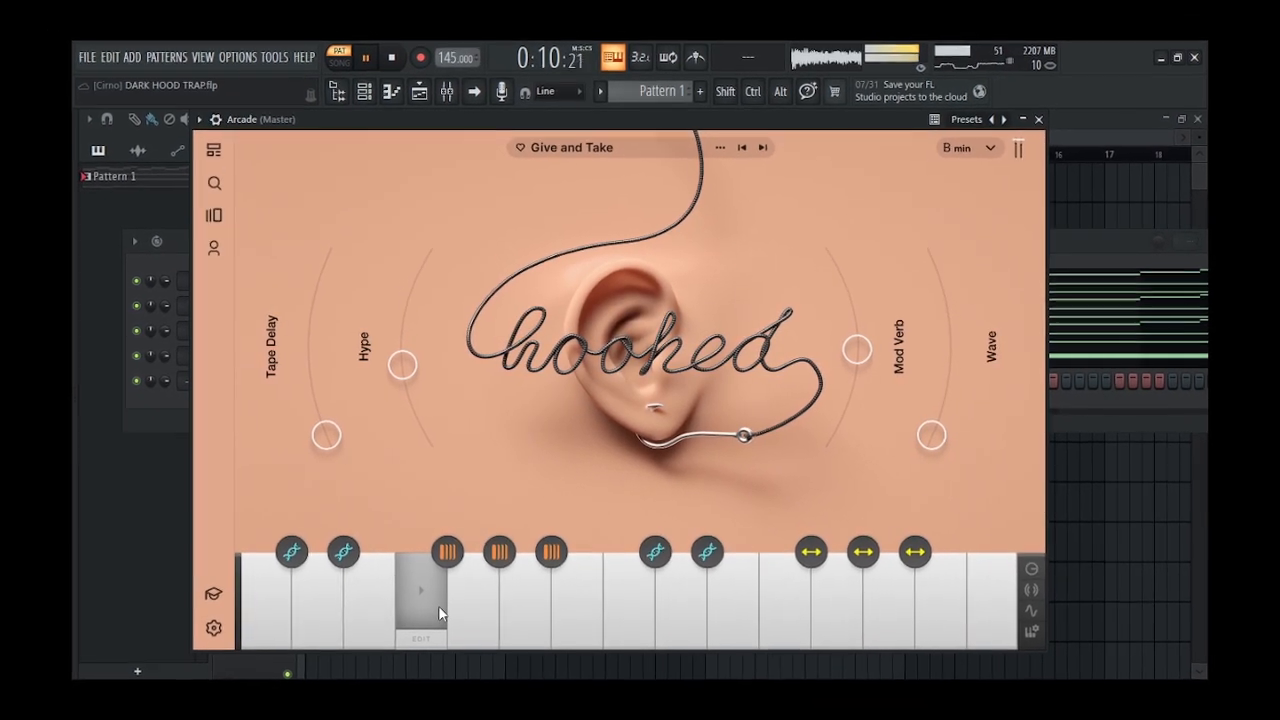
{"action": "key", "text": "space"}
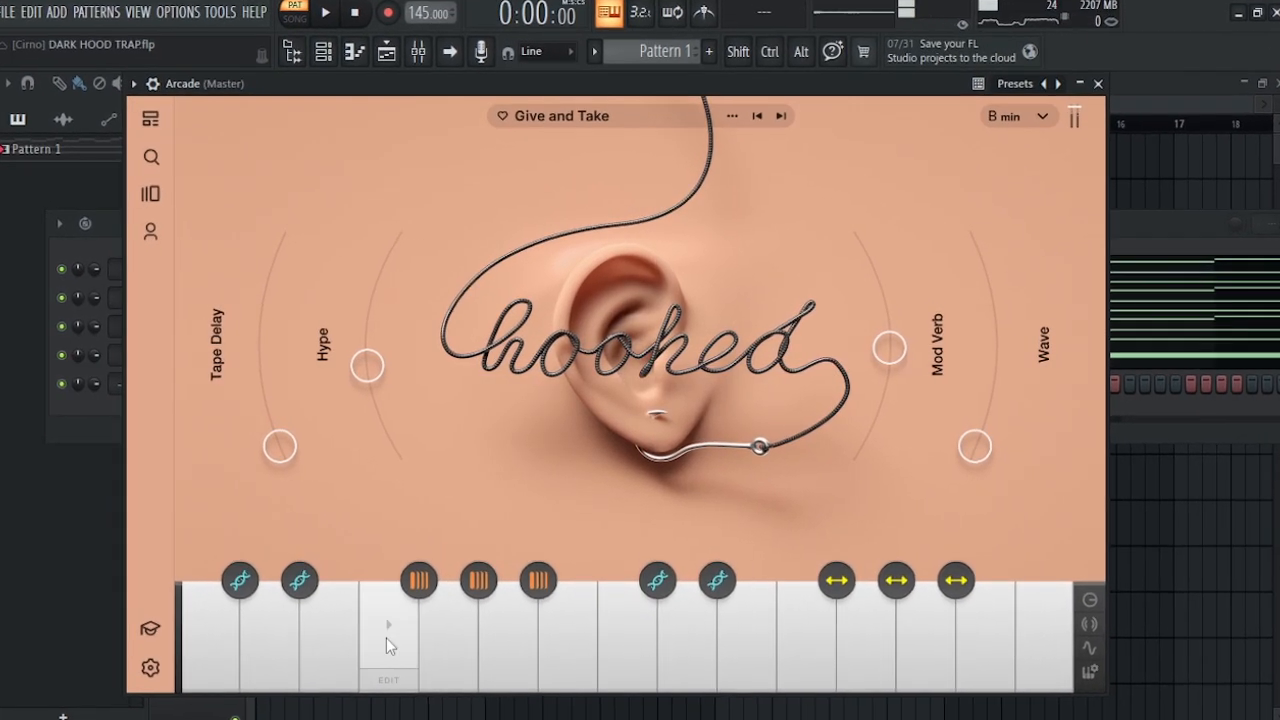
{"action": "left_click", "coordinate": [398, 664]}
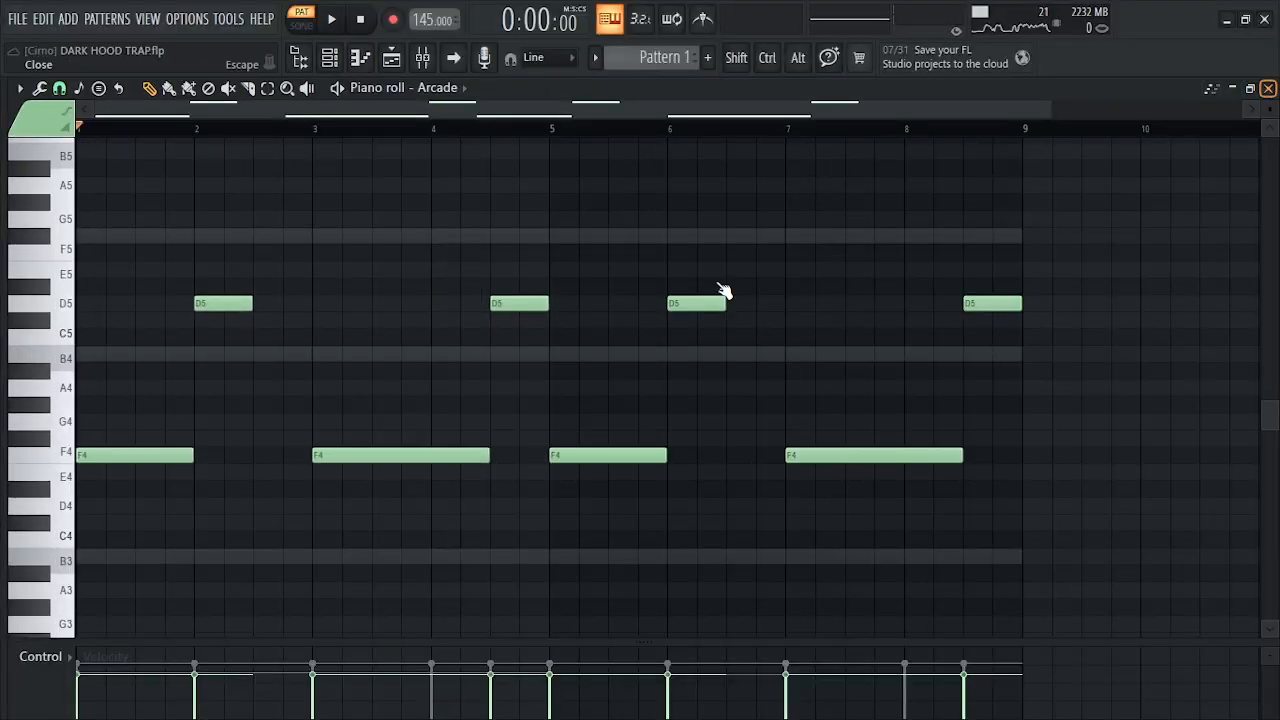
Step: Add Fruity Parametric EQ 2 to the Arcade mixer track with the 40Hz + 18kHz cut preset and raise the low cut to about 250 Hz
{"action": "key", "text": "Escape"}
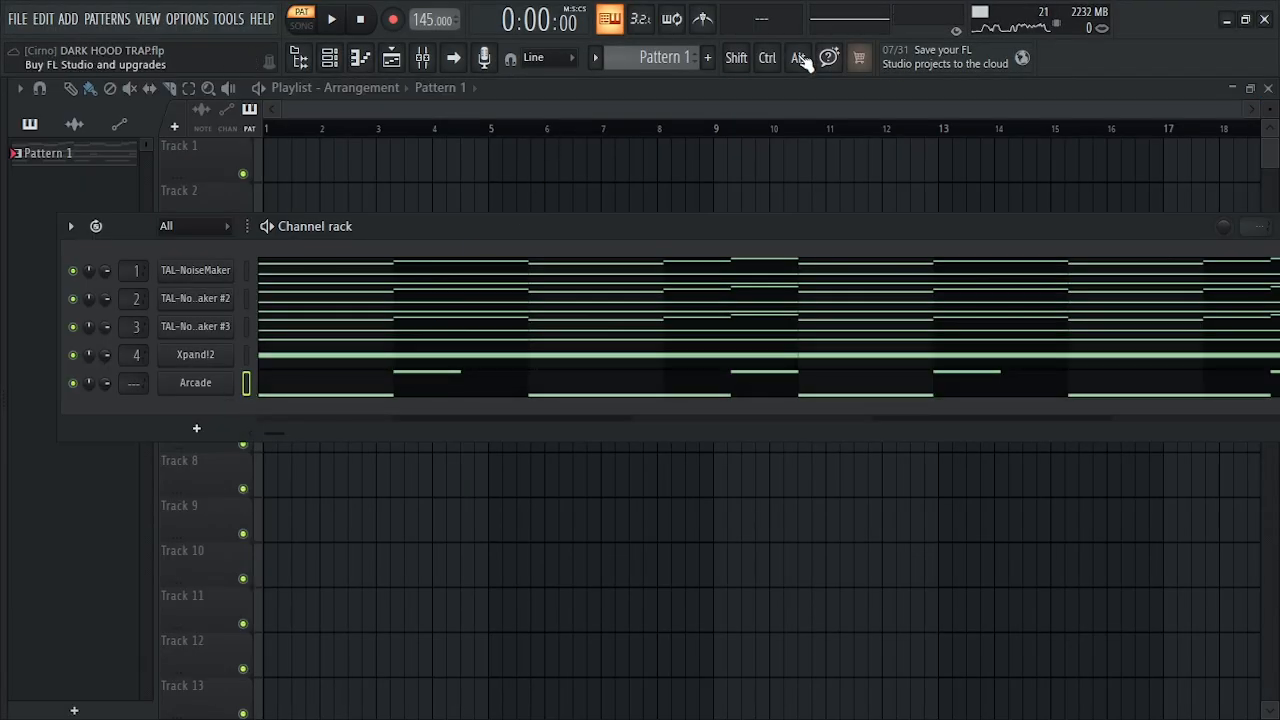
{"action": "left_click", "coordinate": [423, 58]}
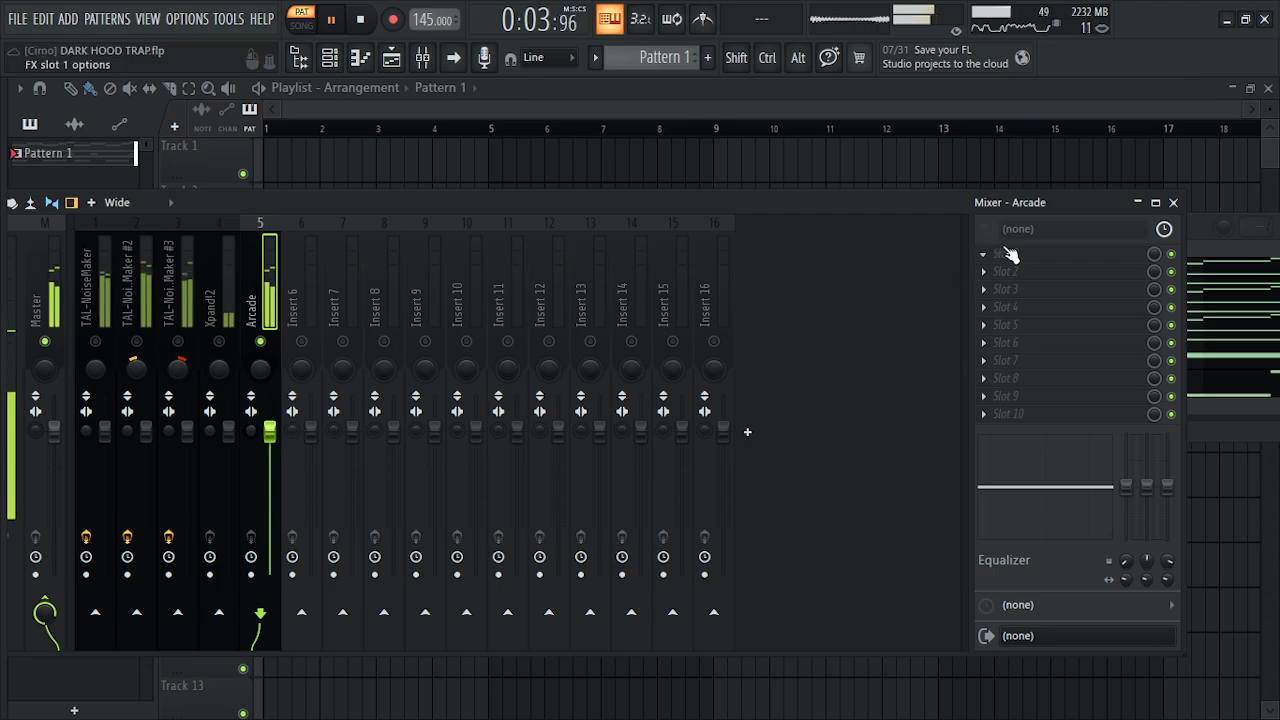
{"action": "left_click", "coordinate": [1010, 254]}
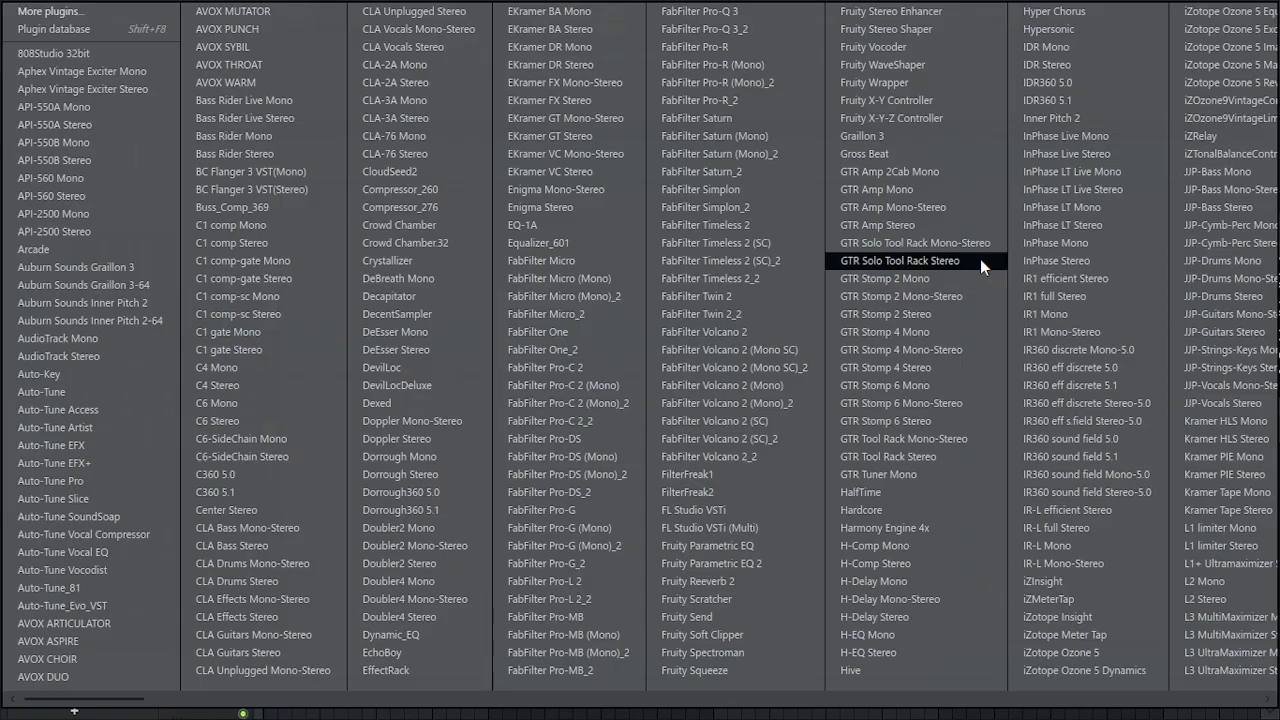
{"action": "left_click", "coordinate": [722, 566]}
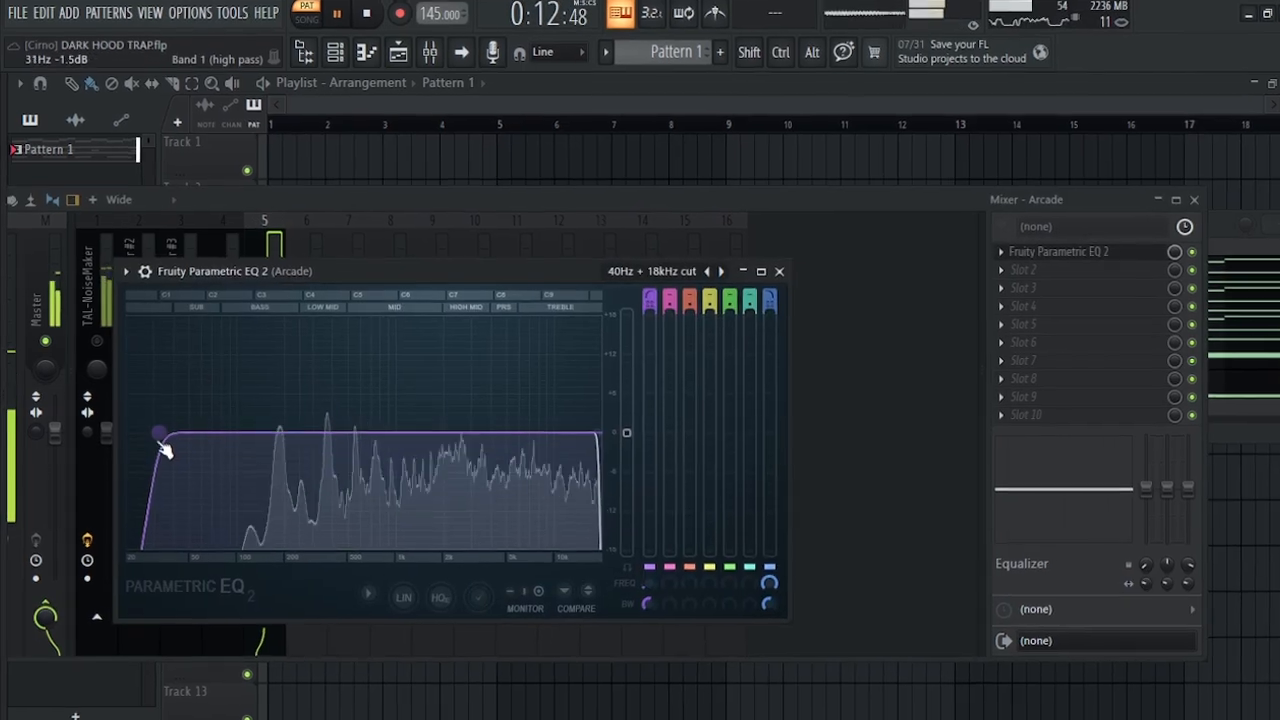
{"action": "left_click_drag", "start_coordinate": [160, 436], "coordinate": [357, 443]}
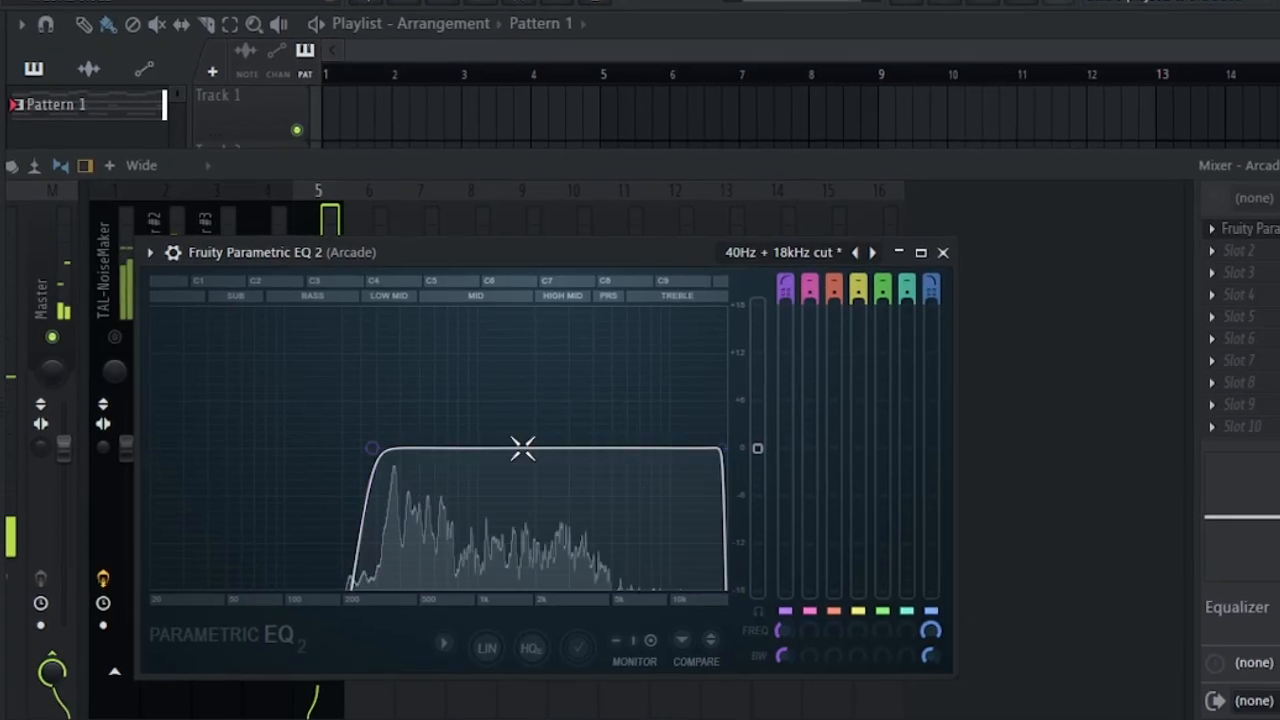
{"action": "mouse_move", "coordinate": [689, 444]}
{"action": "left_mouse_down"}
{"action": "mouse_move", "coordinate": [674, 444]}
{"action": "mouse_move", "coordinate": [690, 452]}
{"action": "left_mouse_up"}
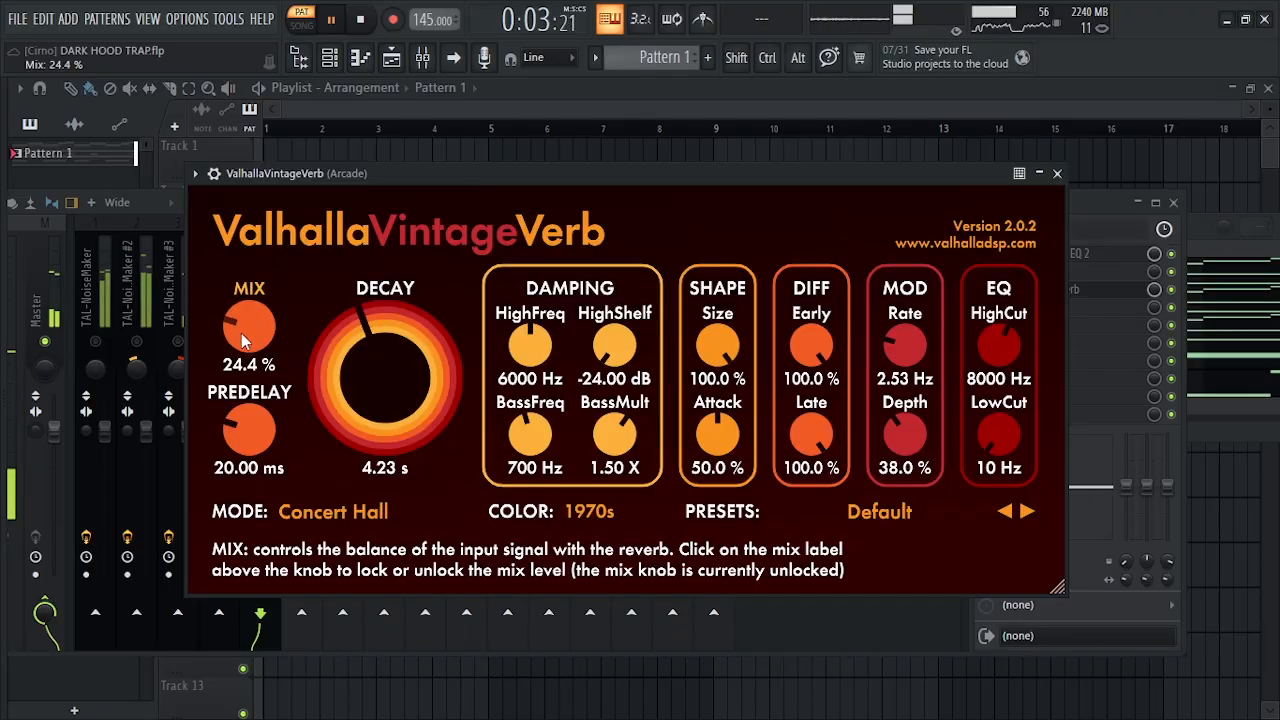
Step: Adjust the mix and low cut of ValhallaVintageVerb in the Arcade track's third effect slot
{"action": "left_click_drag", "start_coordinate": [207, 340], "coordinate": [207, 332]}
{"action": "left_click_drag", "start_coordinate": [1041, 441], "coordinate": [1093, 415]}
{"action": "left_click", "coordinate": [1237, 104]}
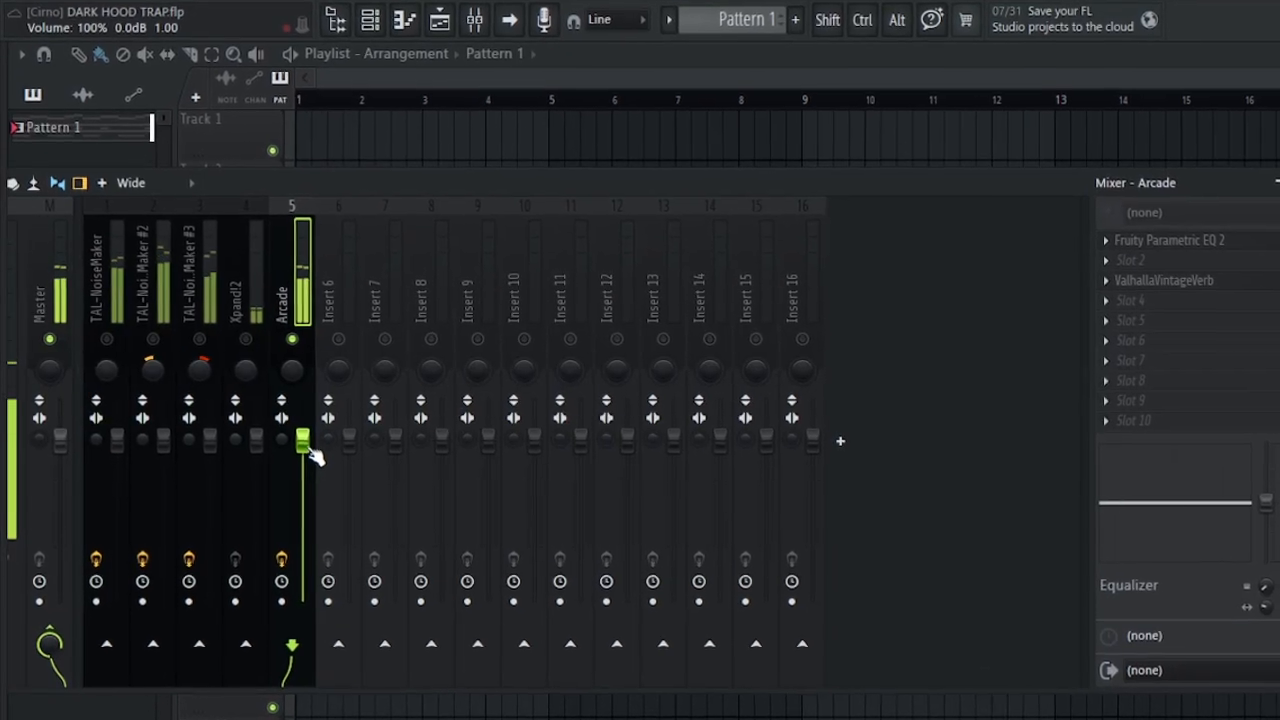
Step: Lower the Arcade track's volume, pan it slightly left, and unmute Xpand!2 and the other mixer tracks
{"action": "left_click_drag", "start_coordinate": [319, 445], "coordinate": [319, 469]}
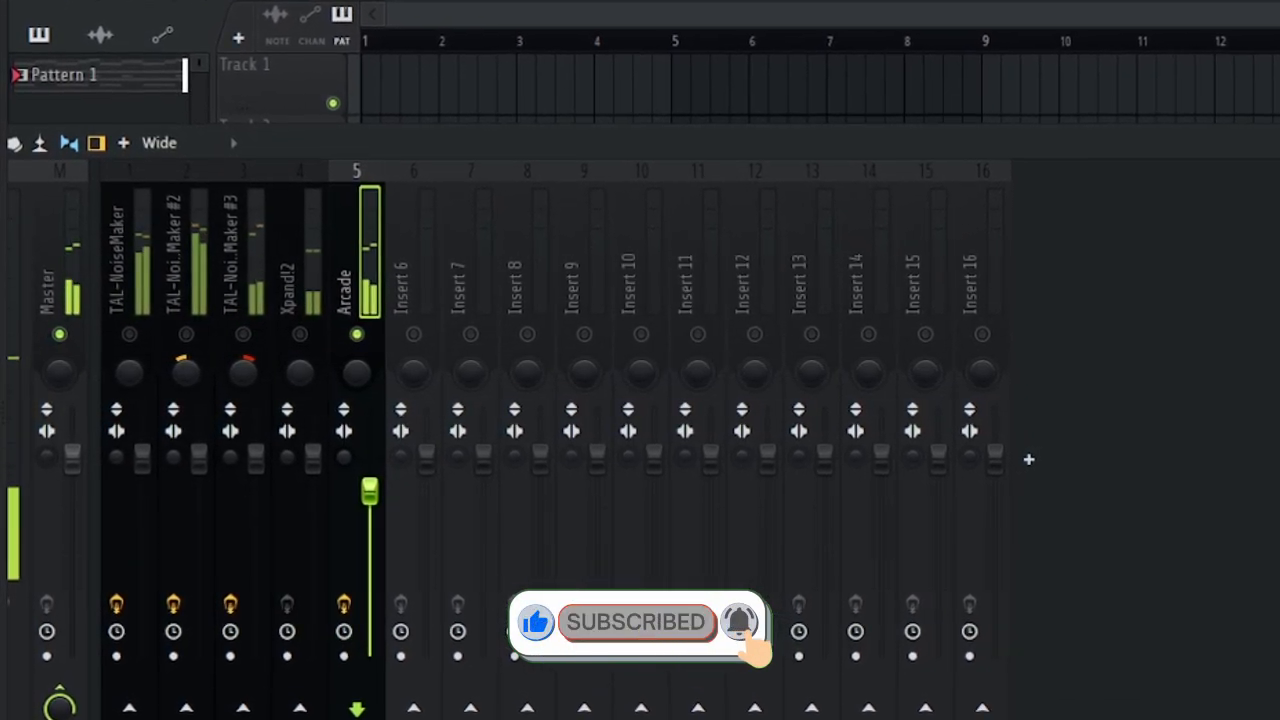
{"action": "left_click", "coordinate": [313, 333]}
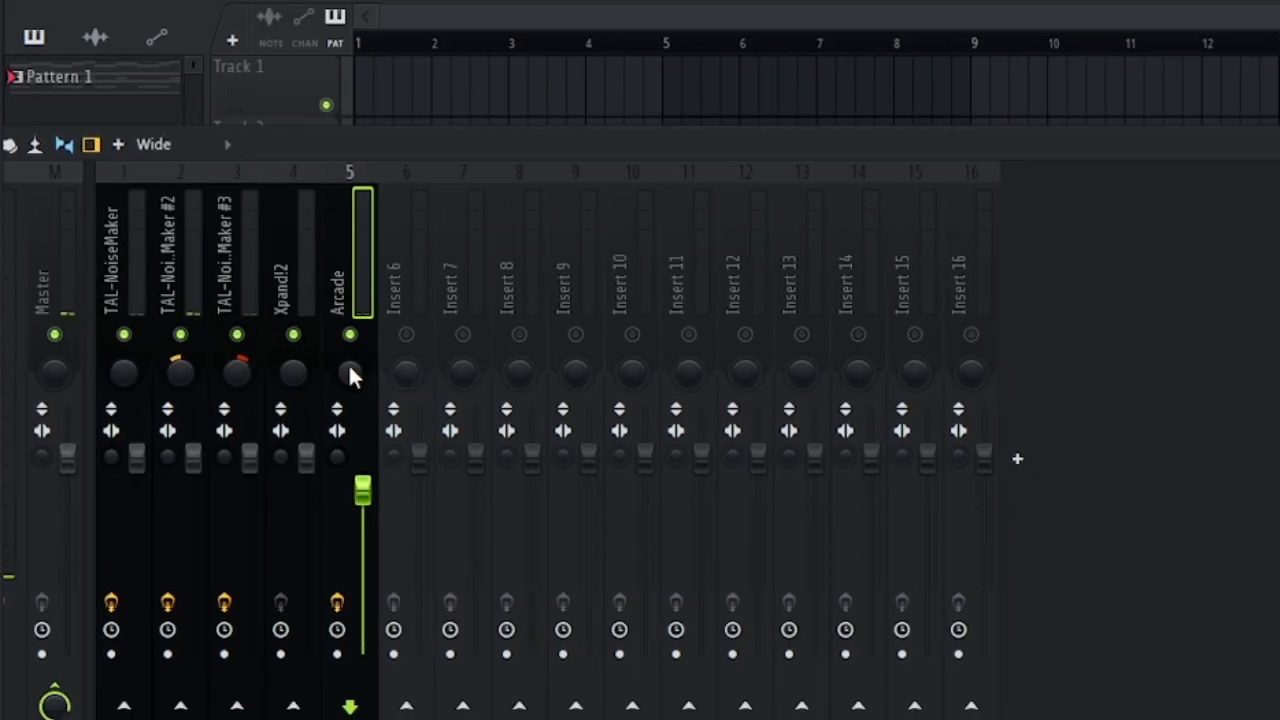
{"action": "left_click_drag", "start_coordinate": [349, 372], "coordinate": [349, 355]}
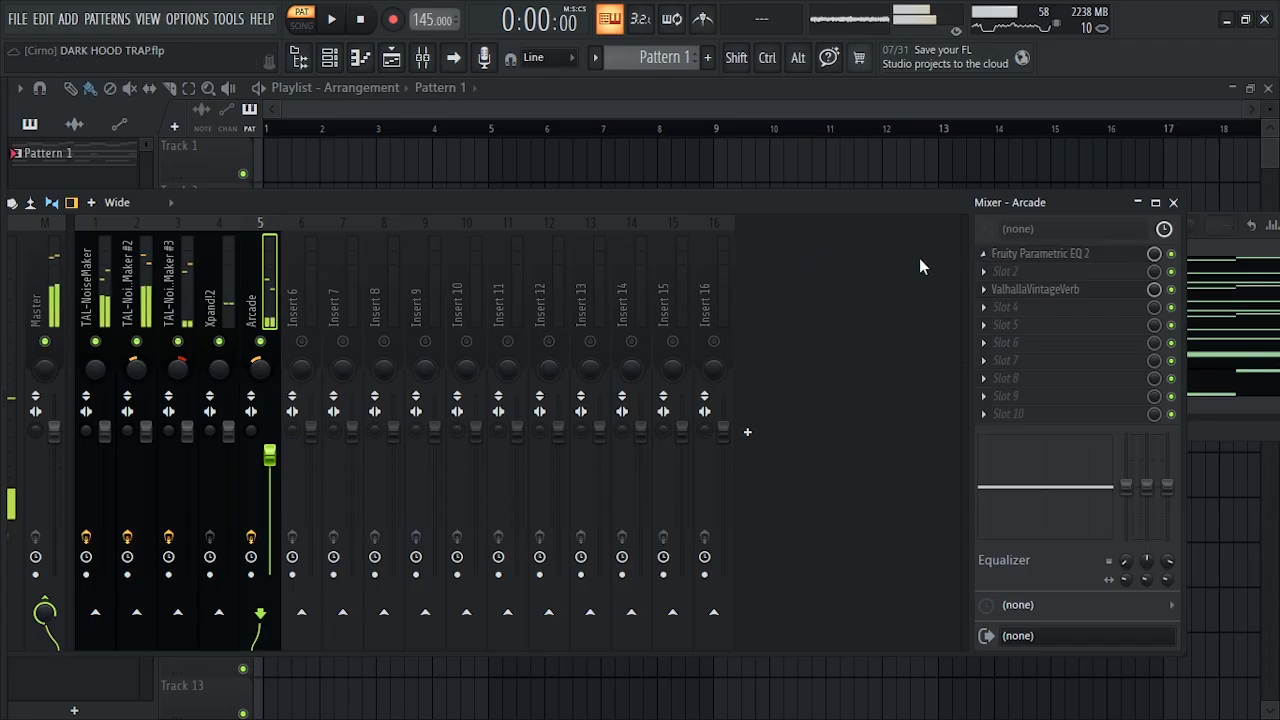
Step: Consolidate the melody, bass and vocal tracks to audio from song start and loop the clips every eight bars on Tracks 1 to 5
{"action": "left_click", "coordinate": [1174, 203]}
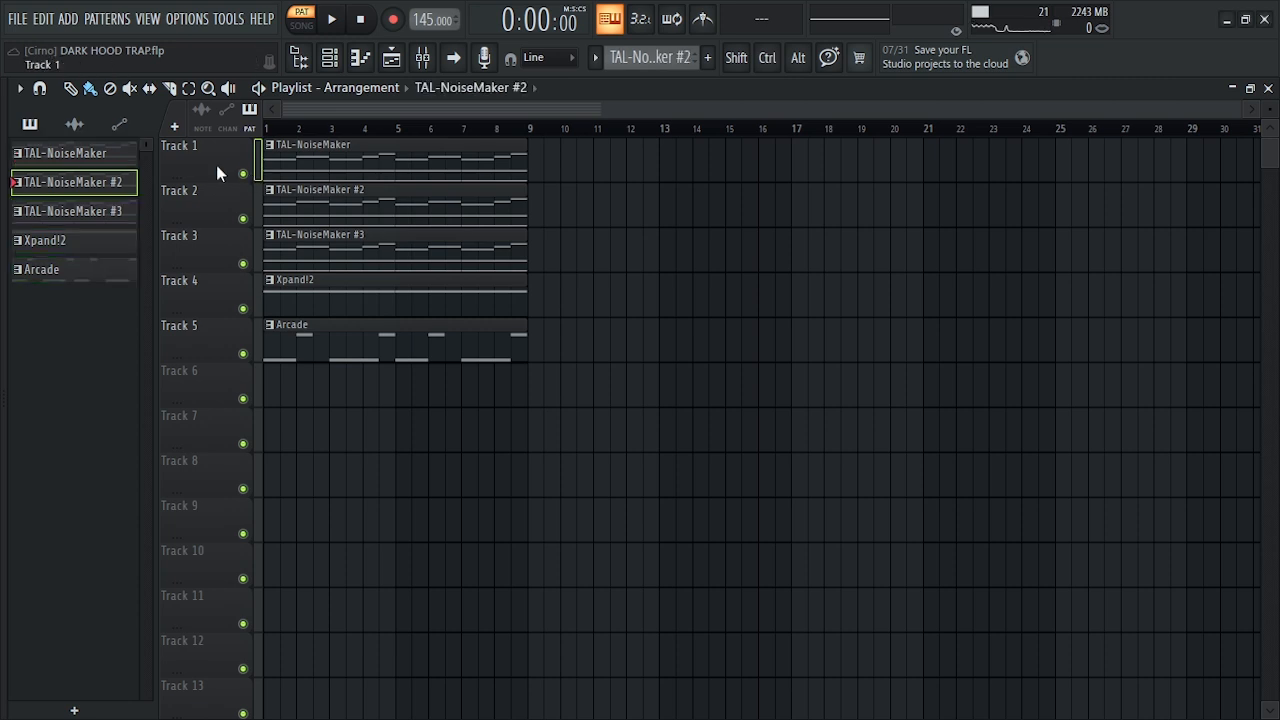
{"action": "right_click", "coordinate": [216, 165]}
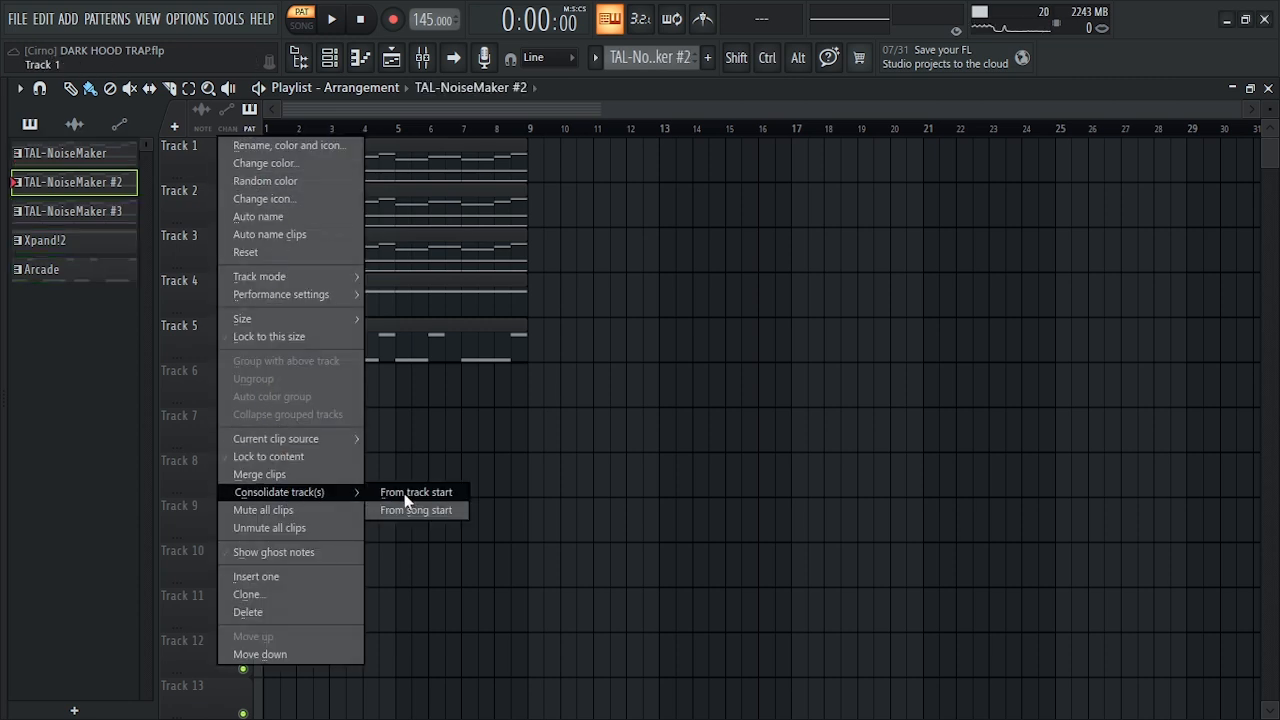
{"action": "left_click", "coordinate": [436, 509]}
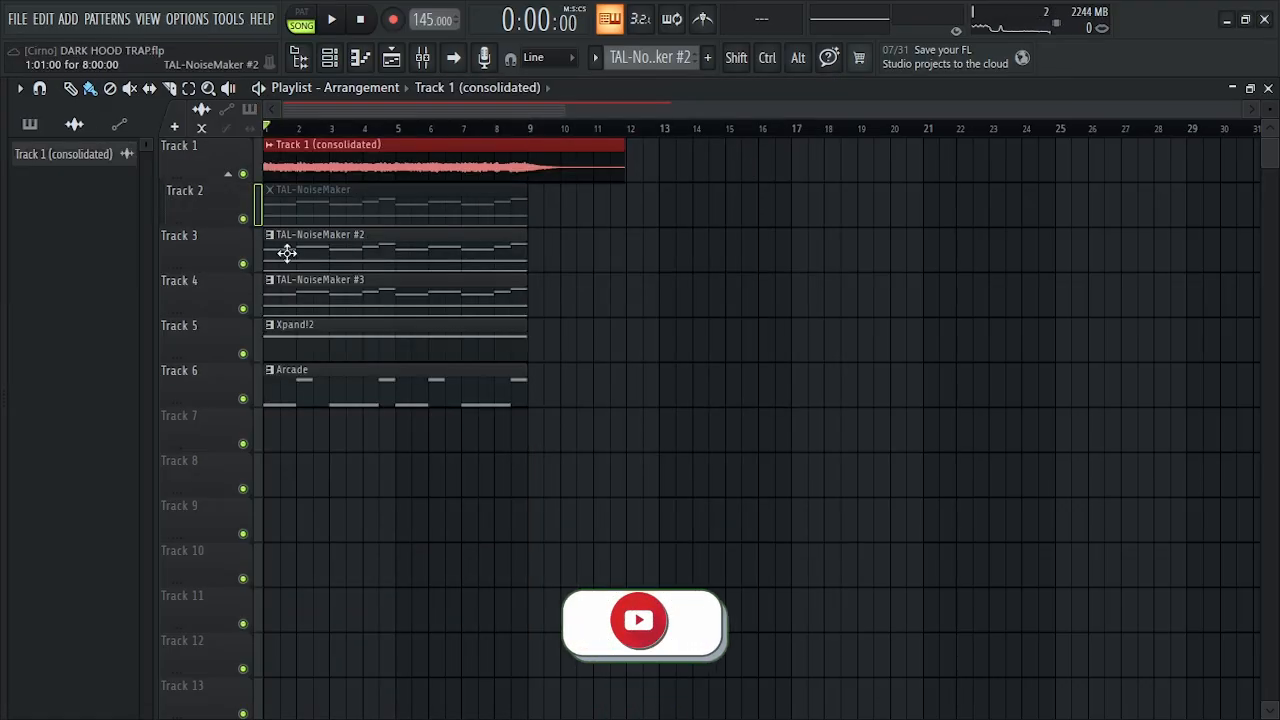
{"action": "right_click", "coordinate": [227, 250]}
{"action": "mouse_move", "coordinate": [335, 532]}
{"action": "left_click", "coordinate": [436, 532]}
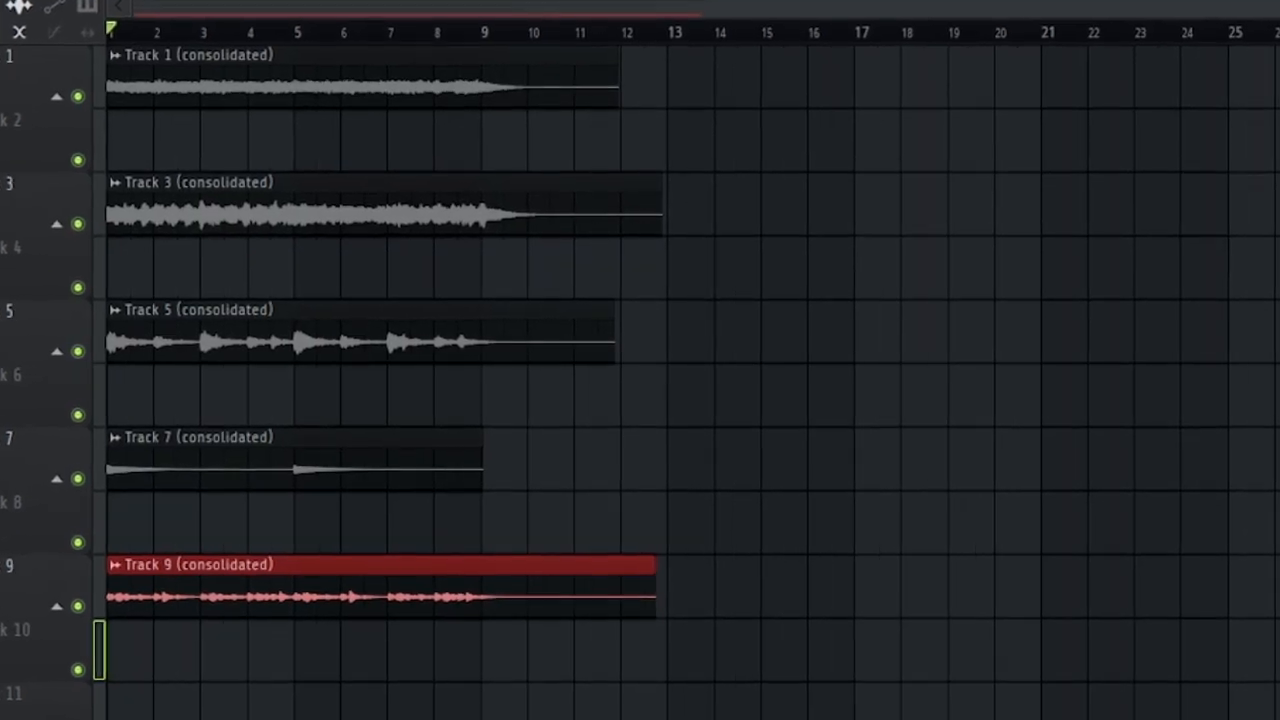
{"action": "left_click_drag", "start_coordinate": [478, 243], "coordinate": [478, 370]}
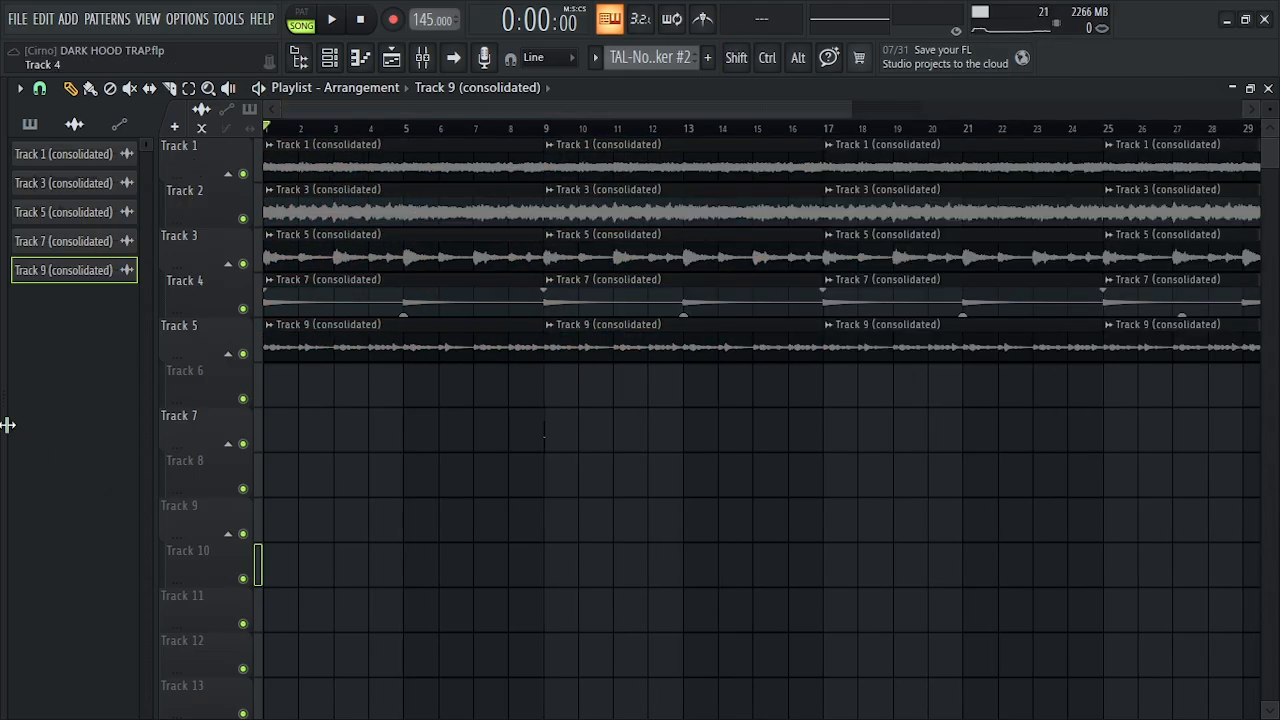
Step: Audition the BWB THE WAVE snares and add BWB THE WAVE SNARE (28) as a channel in a new pattern
{"action": "mouse_move", "coordinate": [5, 433]}
{"action": "scroll", "coordinate": [134, 436], "scroll_direction": "up", "scroll_amount": 5}
{"action": "left_click", "coordinate": [28, 116]}
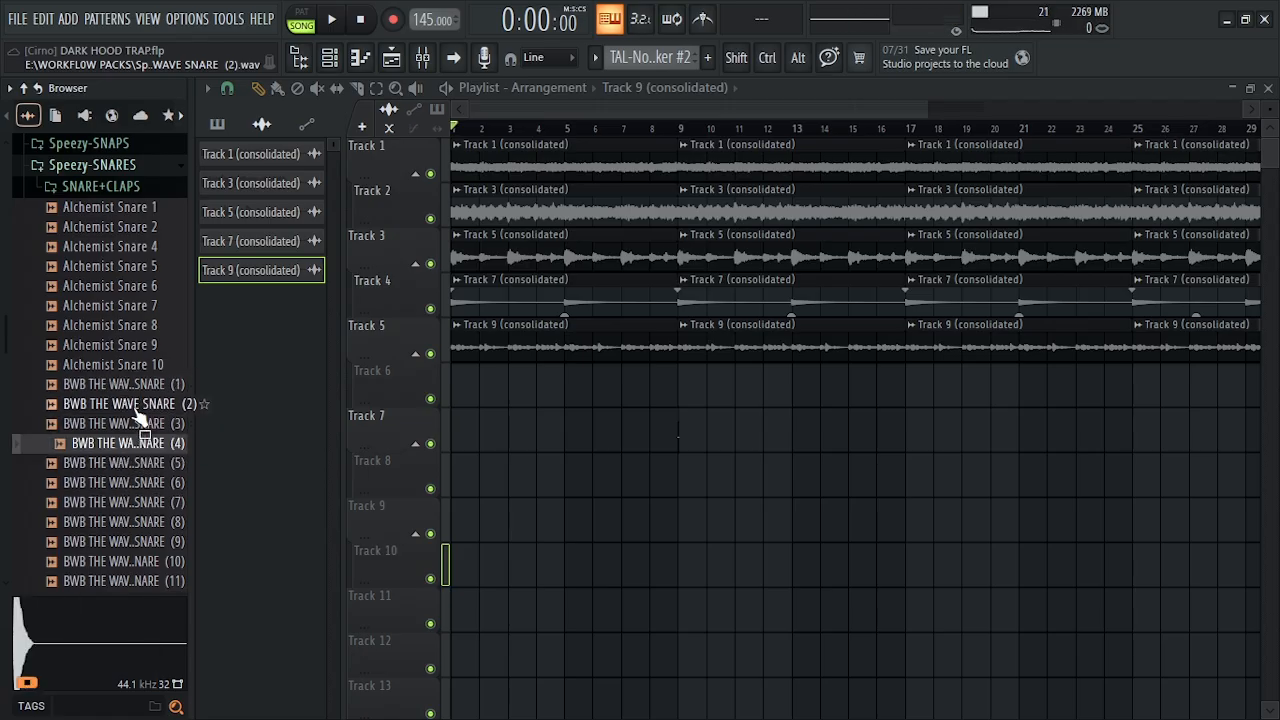
{"action": "scroll", "coordinate": [130, 425], "scroll_direction": "down", "scroll_amount": 8}
{"action": "left_click", "coordinate": [143, 445]}
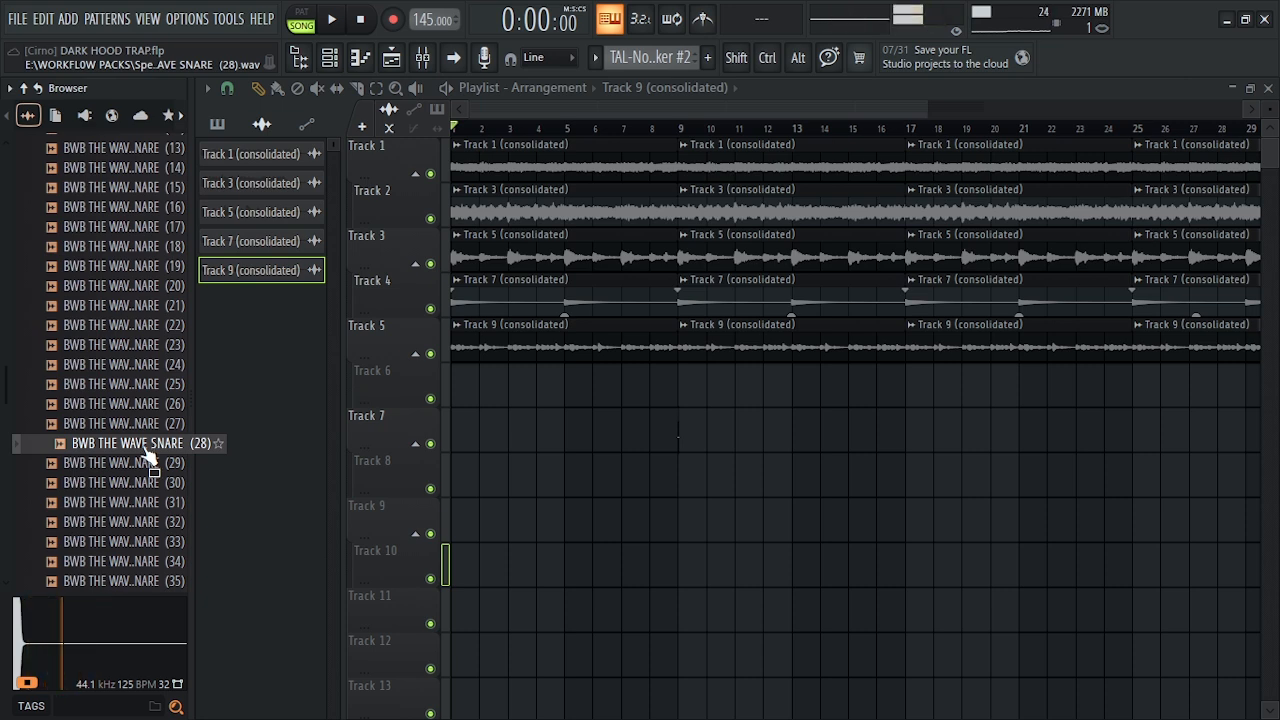
{"action": "key", "text": "F6"}
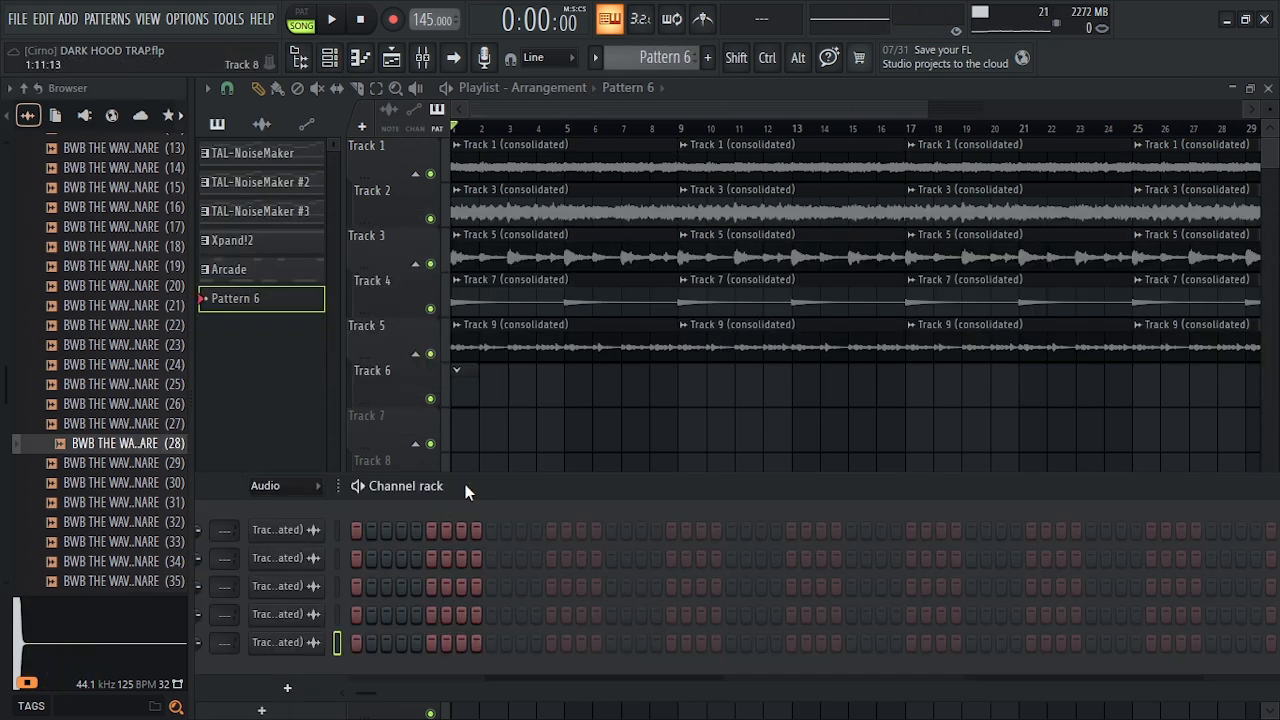
{"action": "left_click_drag", "start_coordinate": [465, 490], "coordinate": [541, 331]}
{"action": "left_click_drag", "start_coordinate": [193, 462], "coordinate": [441, 511]}
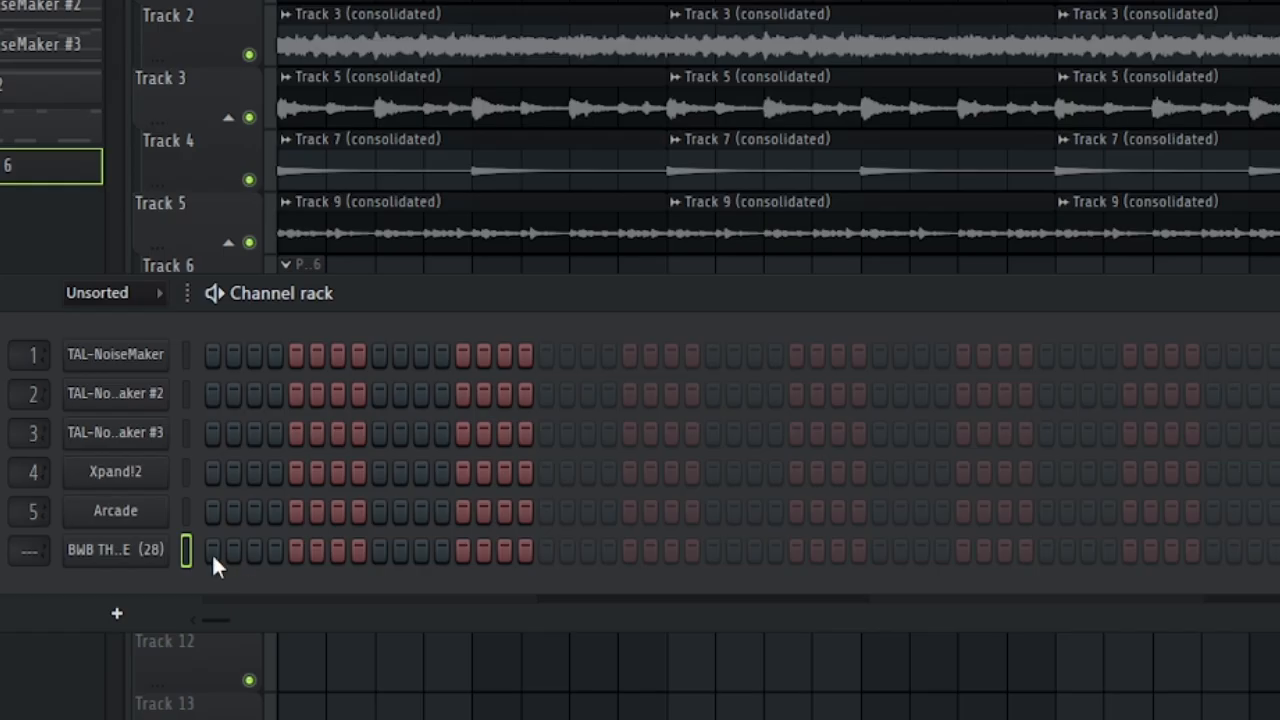
Step: Place hits for BWB THE WAVE SNARE (28) on steps 1, 7 and 13 and play them against the melody
{"action": "left_click", "coordinate": [224, 550]}
{"action": "left_click", "coordinate": [357, 550]}
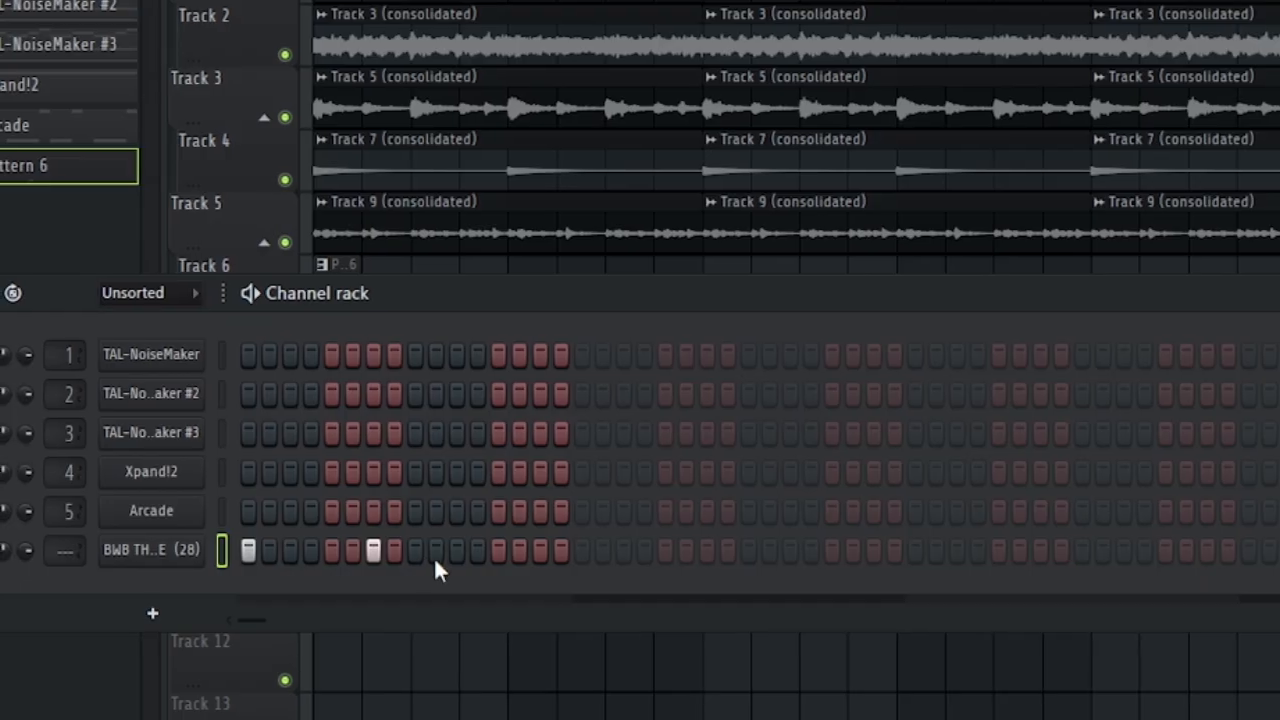
{"action": "left_click", "coordinate": [509, 552]}
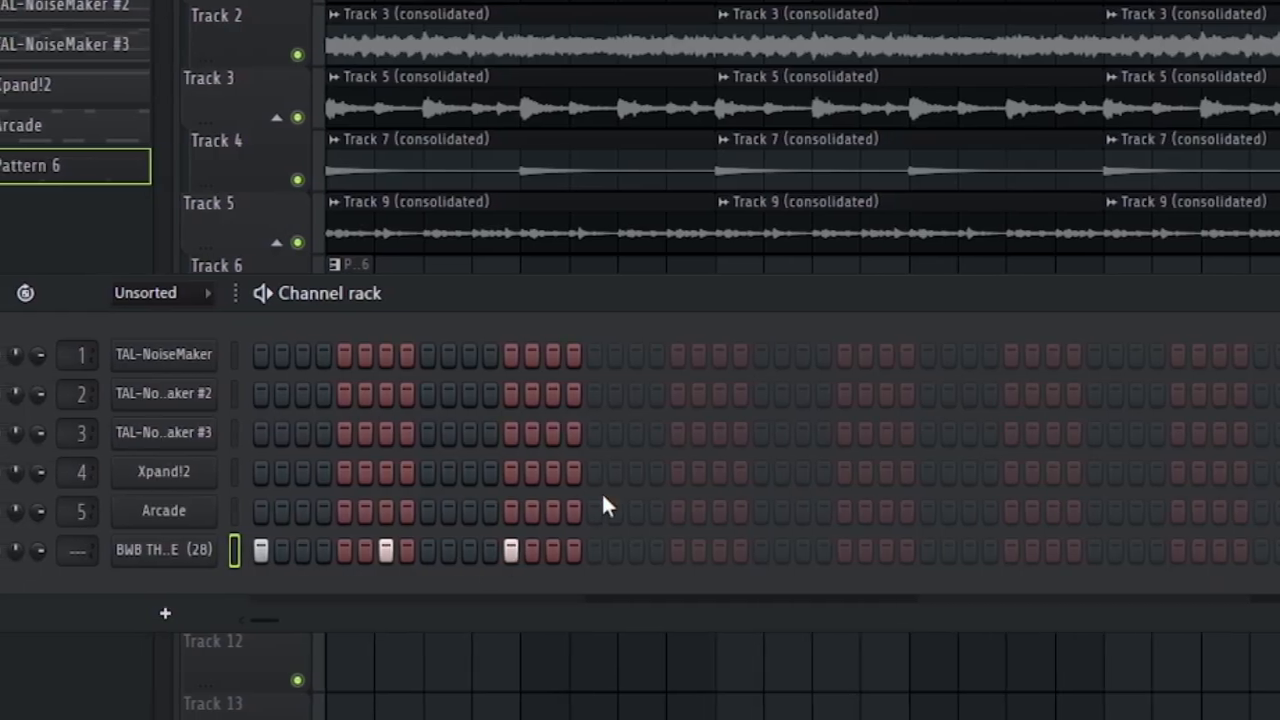
{"action": "left_click_drag", "start_coordinate": [579, 304], "coordinate": [600, 331]}
{"action": "key", "text": "space"}
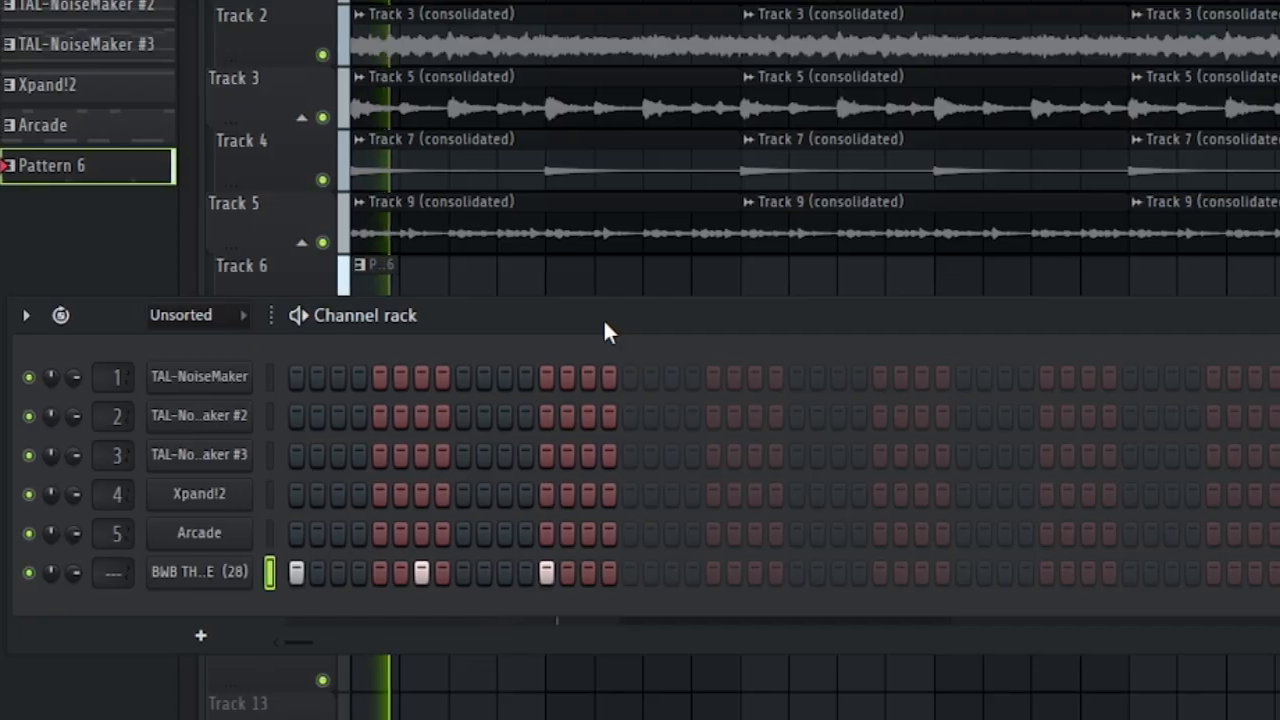
{"action": "left_click", "coordinate": [196, 571]}
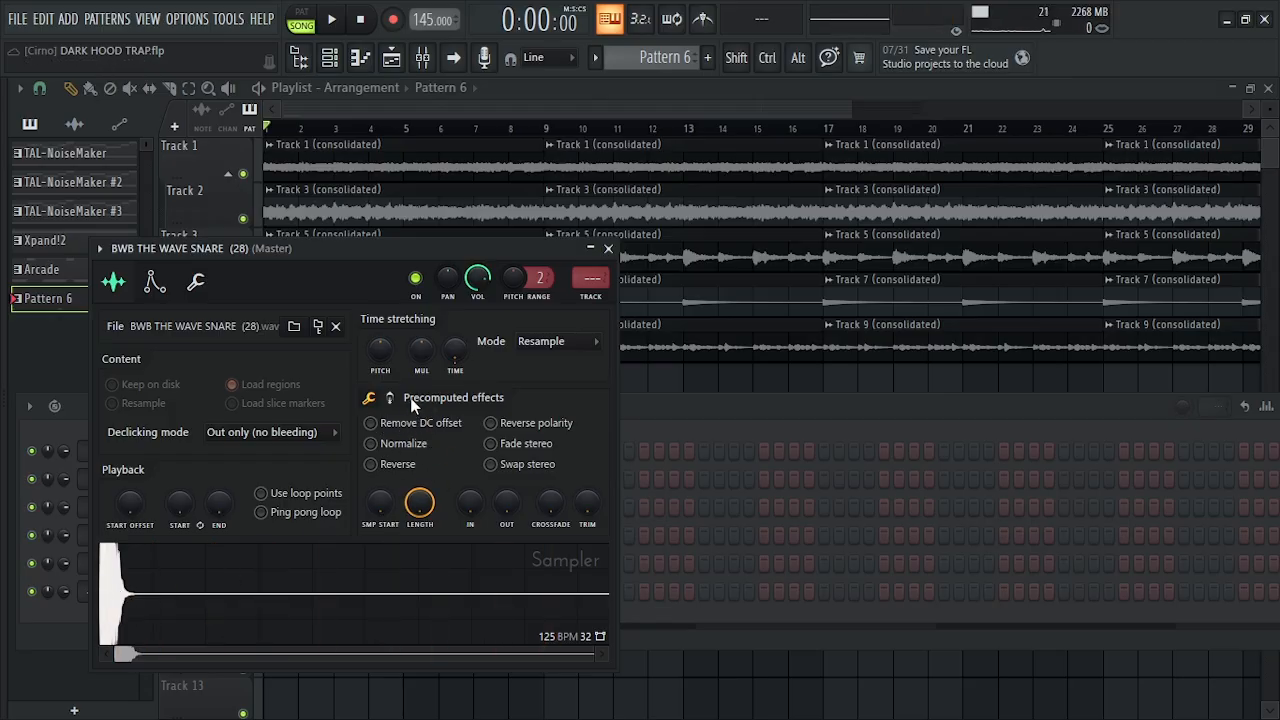
{"action": "left_click", "coordinate": [608, 247]}
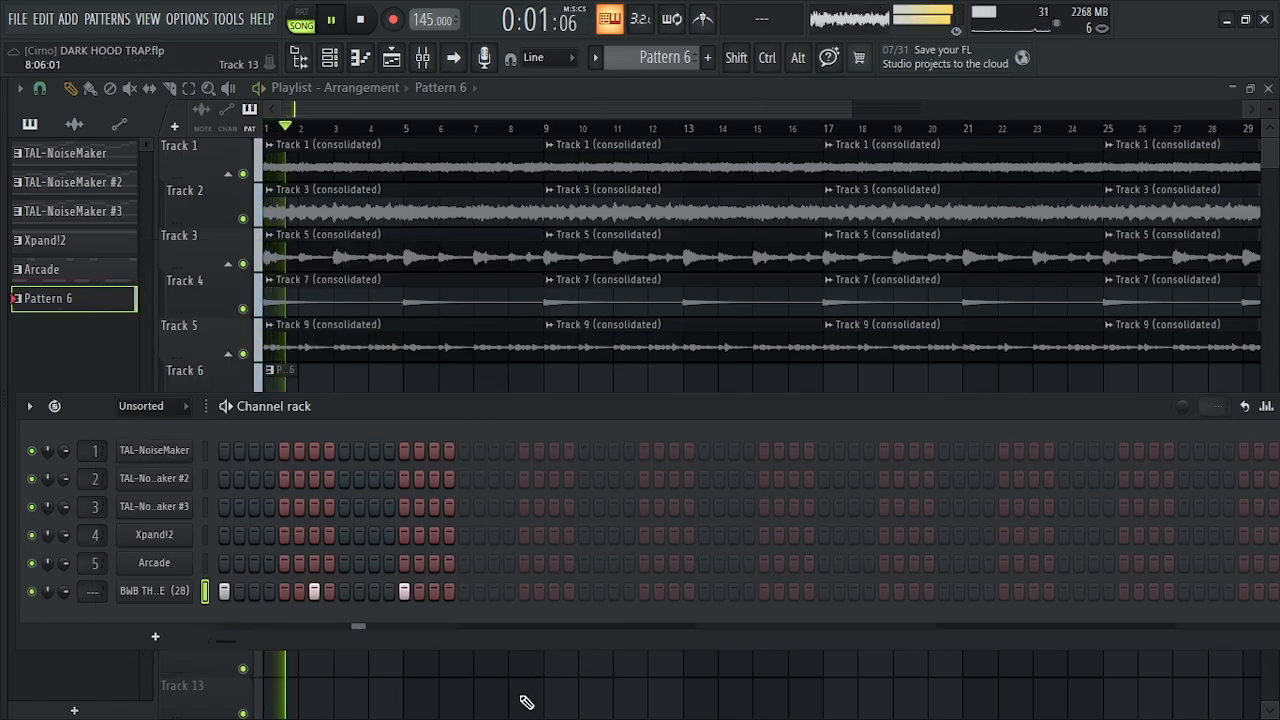
Step: Duplicate the snare (28) notes into bar 2 of its piano roll, delete that bar's first note, and play it back
{"action": "right_click", "coordinate": [152, 594]}
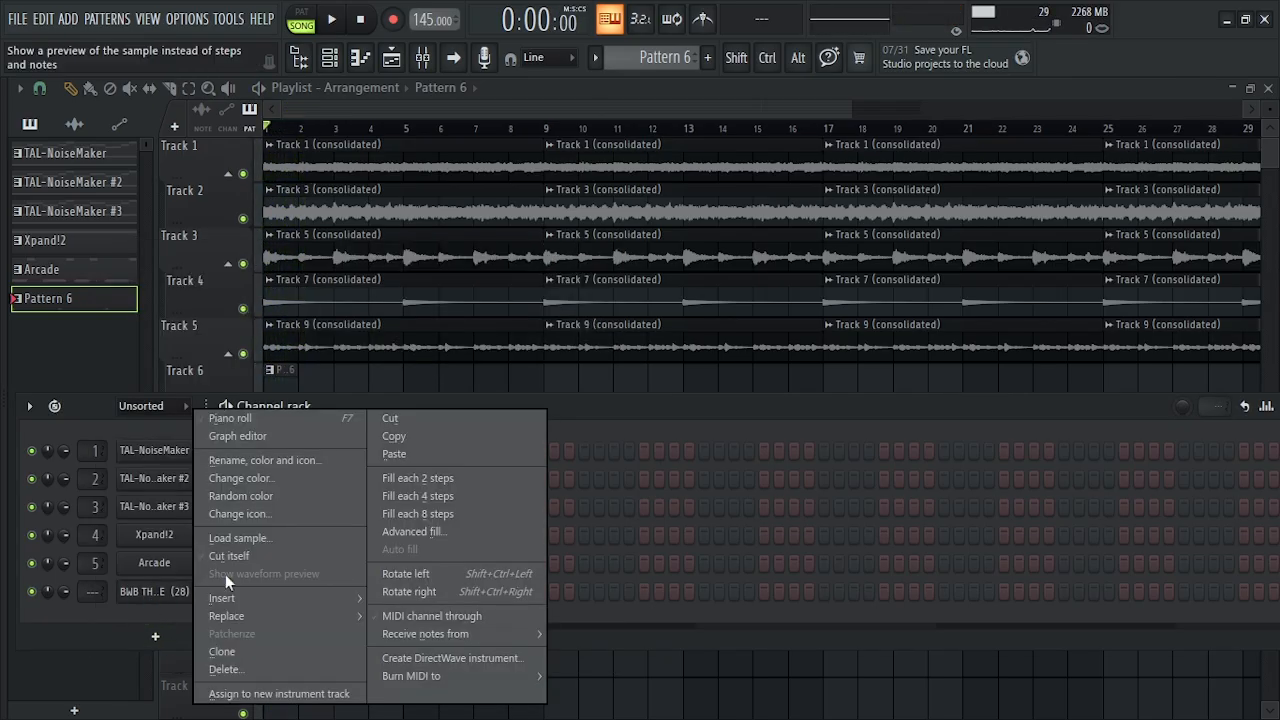
{"action": "left_click", "coordinate": [232, 419]}
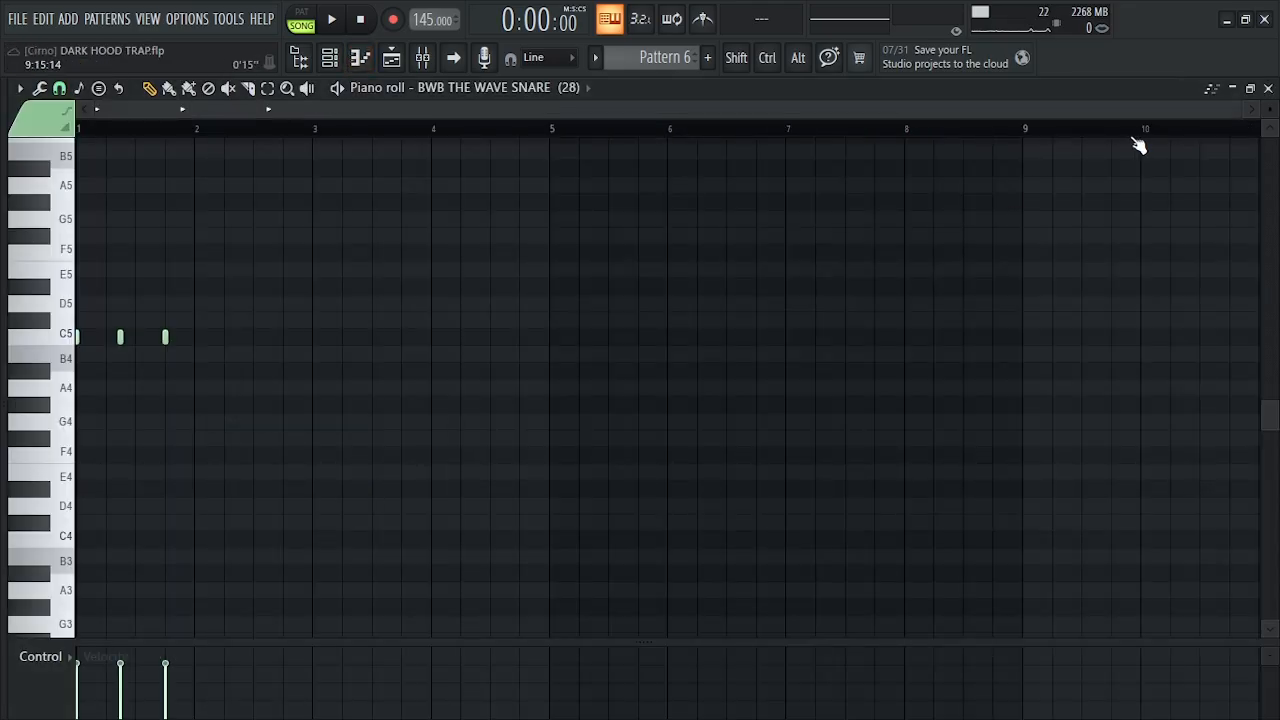
{"action": "left_click_drag", "start_coordinate": [1205, 116], "coordinate": [1057, 121]}
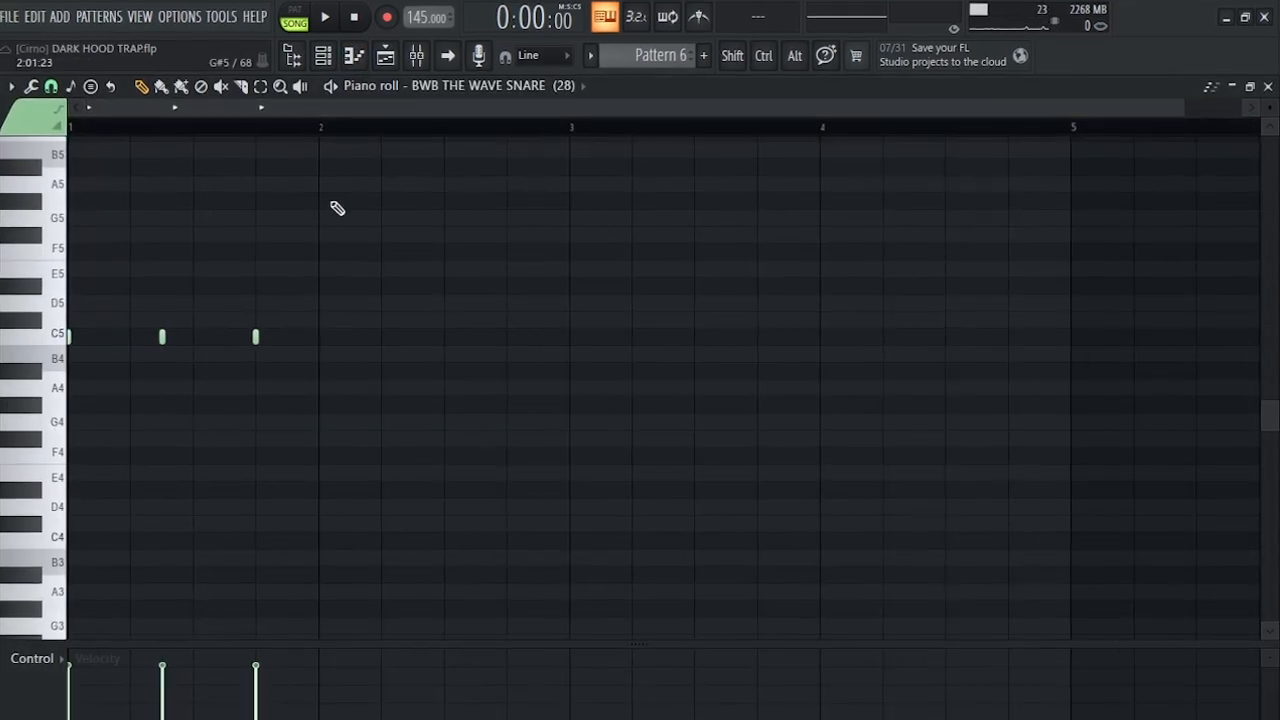
{"action": "key", "text": "ctrl+a"}
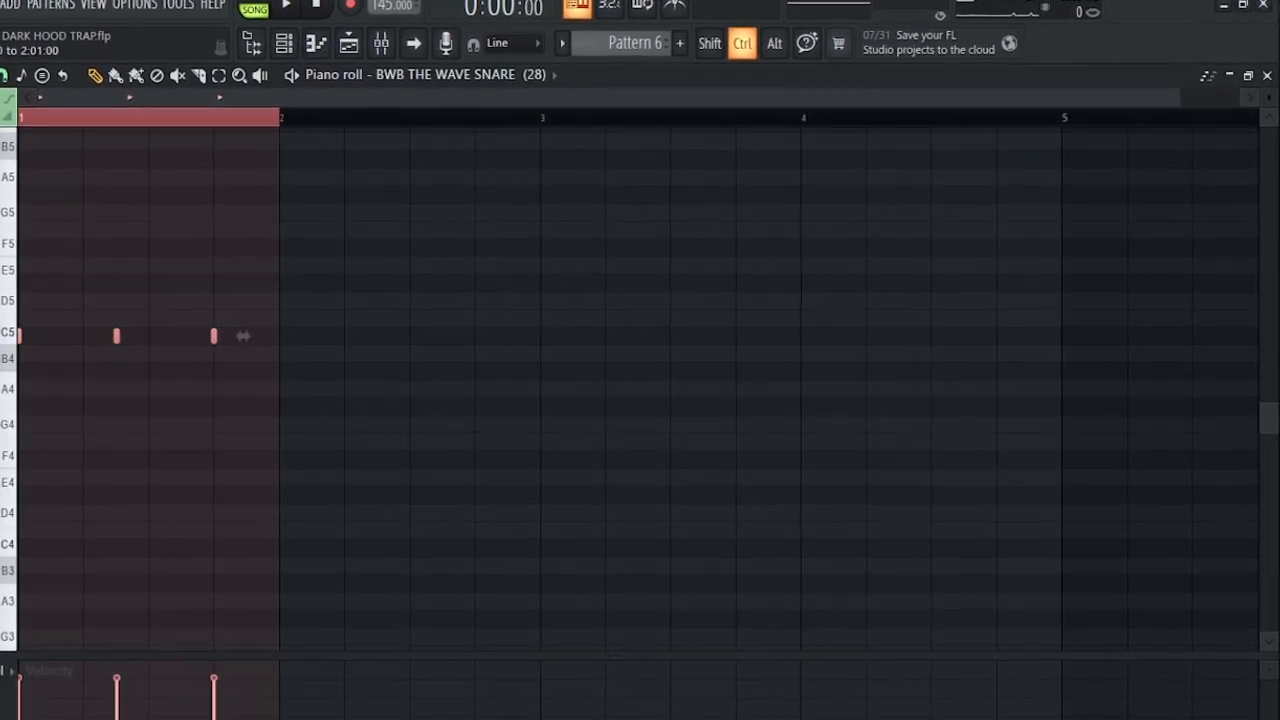
{"action": "key", "text": "ctrl+b"}
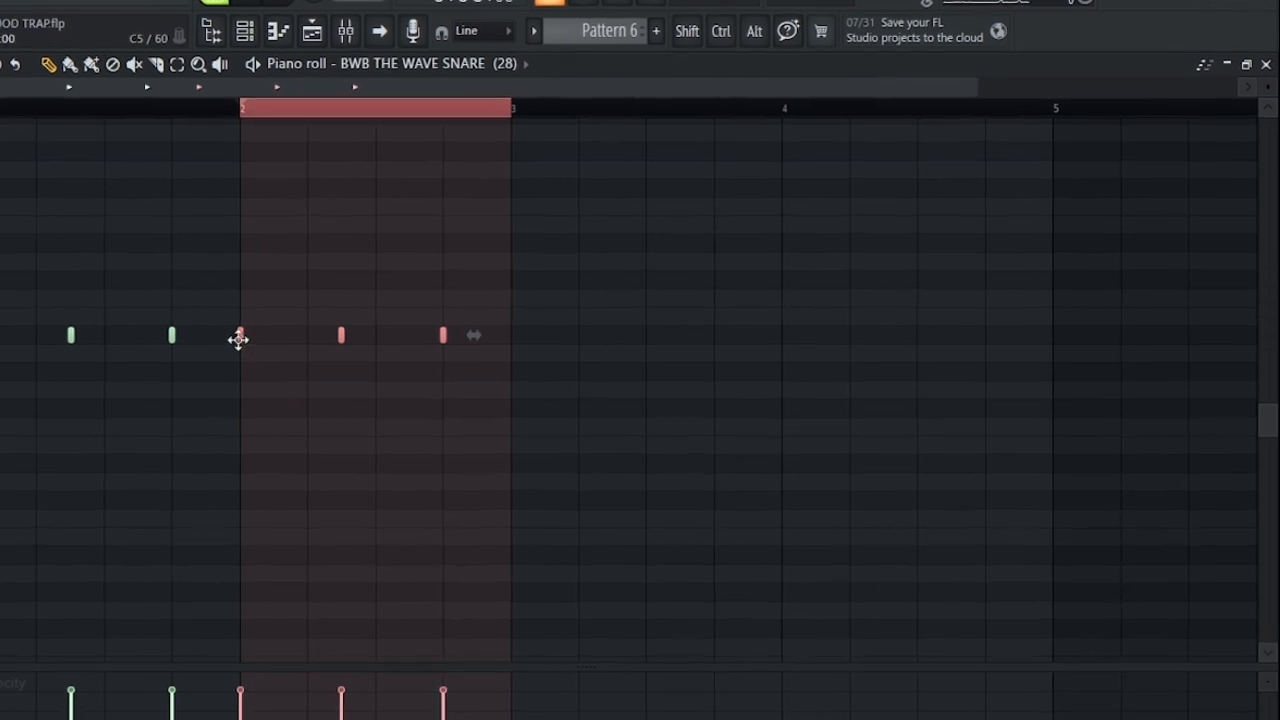
{"action": "right_click", "coordinate": [251, 335]}
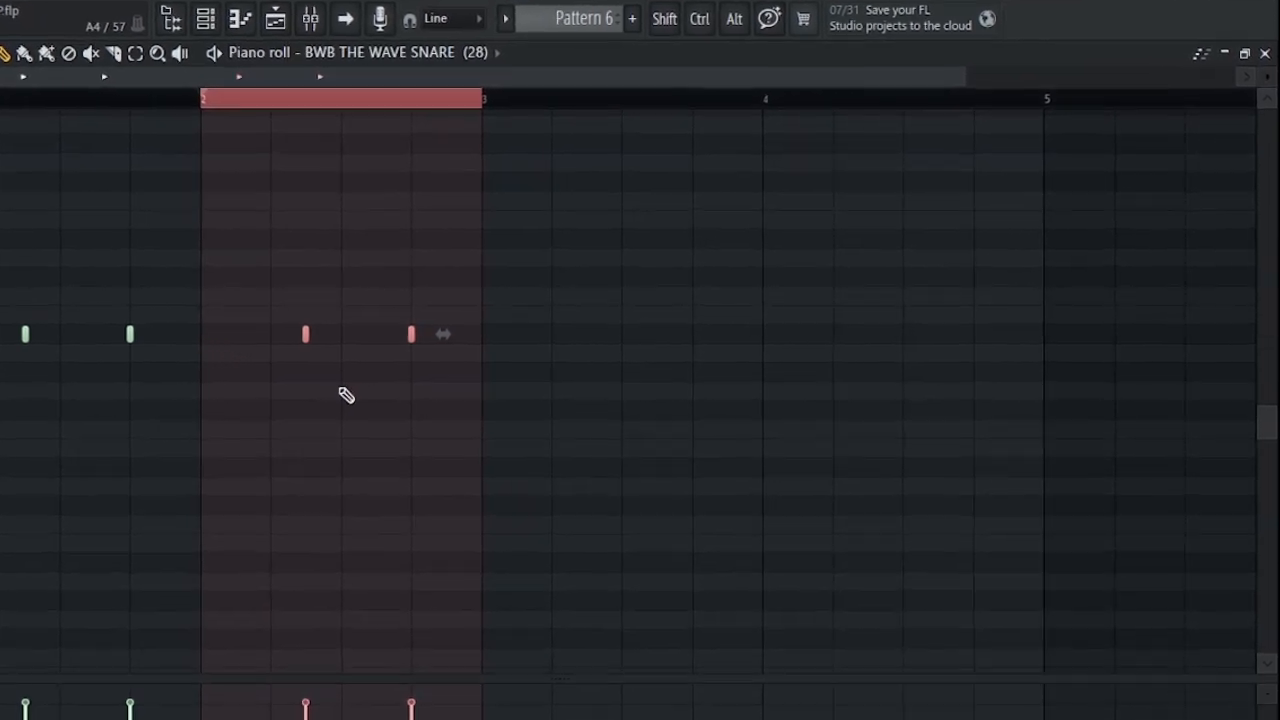
{"action": "key", "text": "space"}
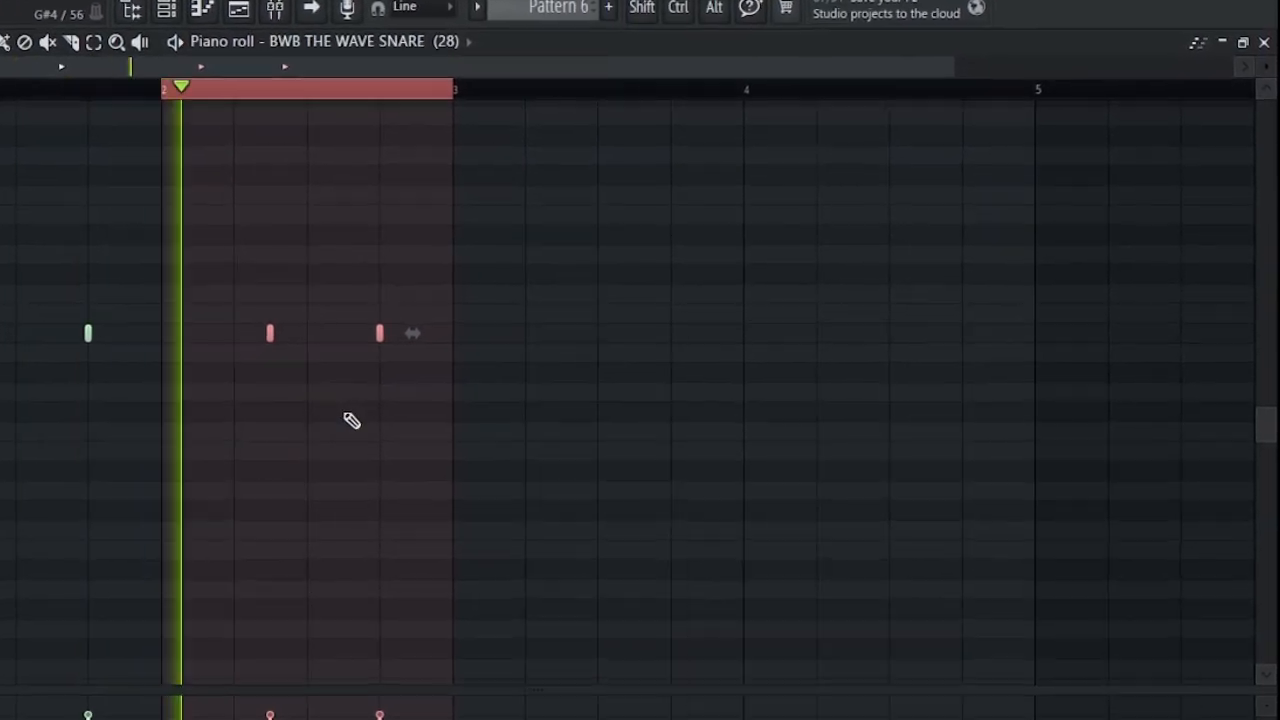
{"action": "left_click", "coordinate": [437, 95]}
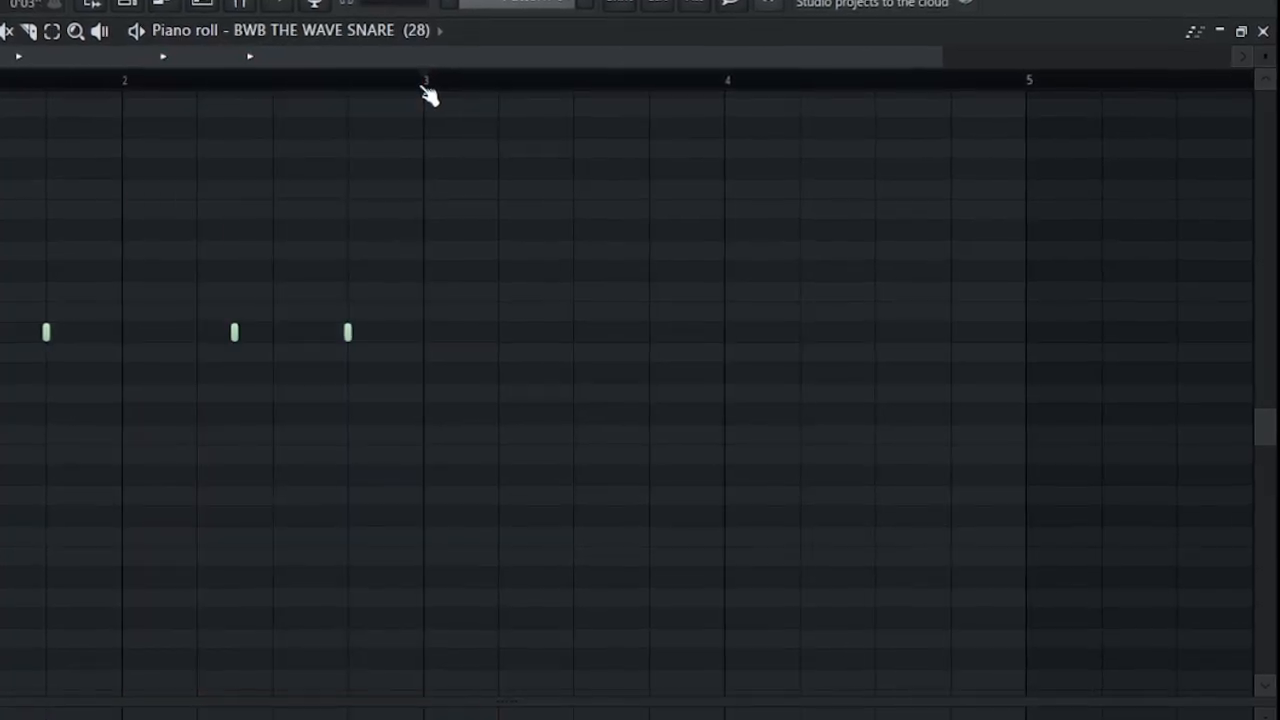
Step: Duplicate the two-bar snare rhythm into bars 3 and 4 and add an extra C5 hit on beat 3 of bar 2
{"action": "key", "text": "ctrl+a"}
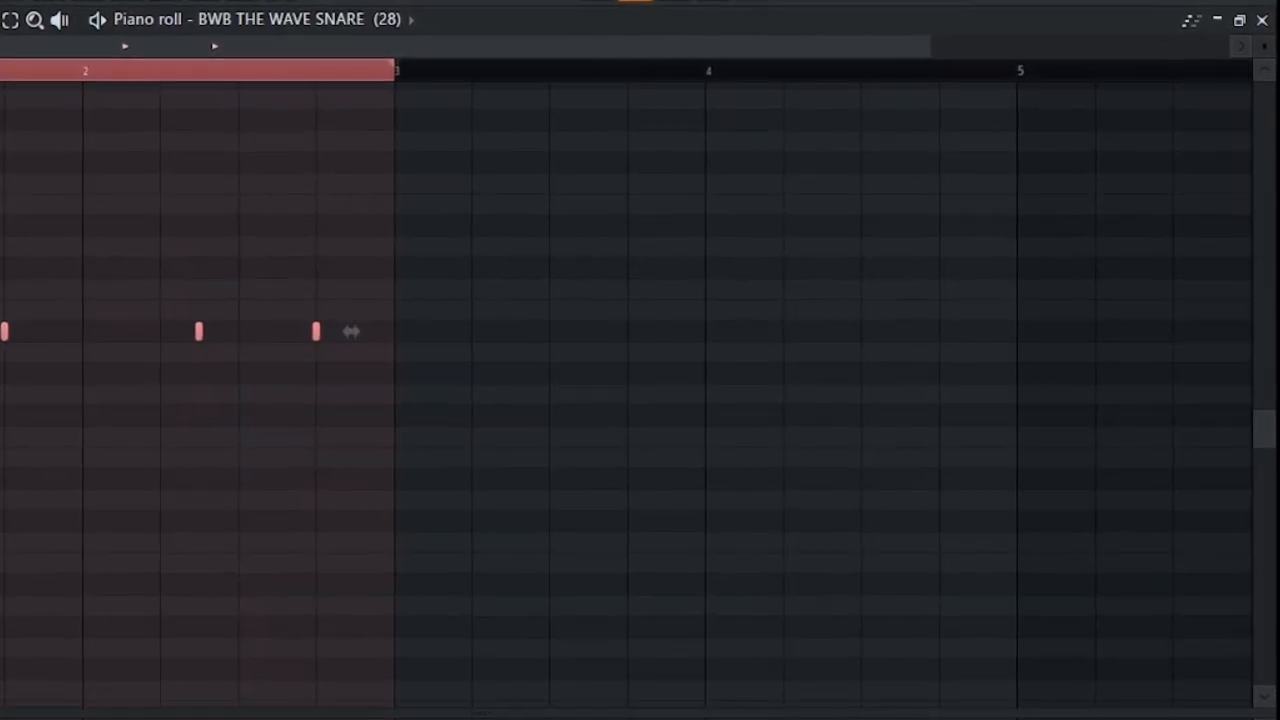
{"action": "key", "text": "ctrl+b"}
{"action": "left_click", "coordinate": [200, 474], "text": "ctrl"}
{"action": "scroll", "coordinate": [200, 474], "scroll_direction": "up", "scroll_amount": 1}
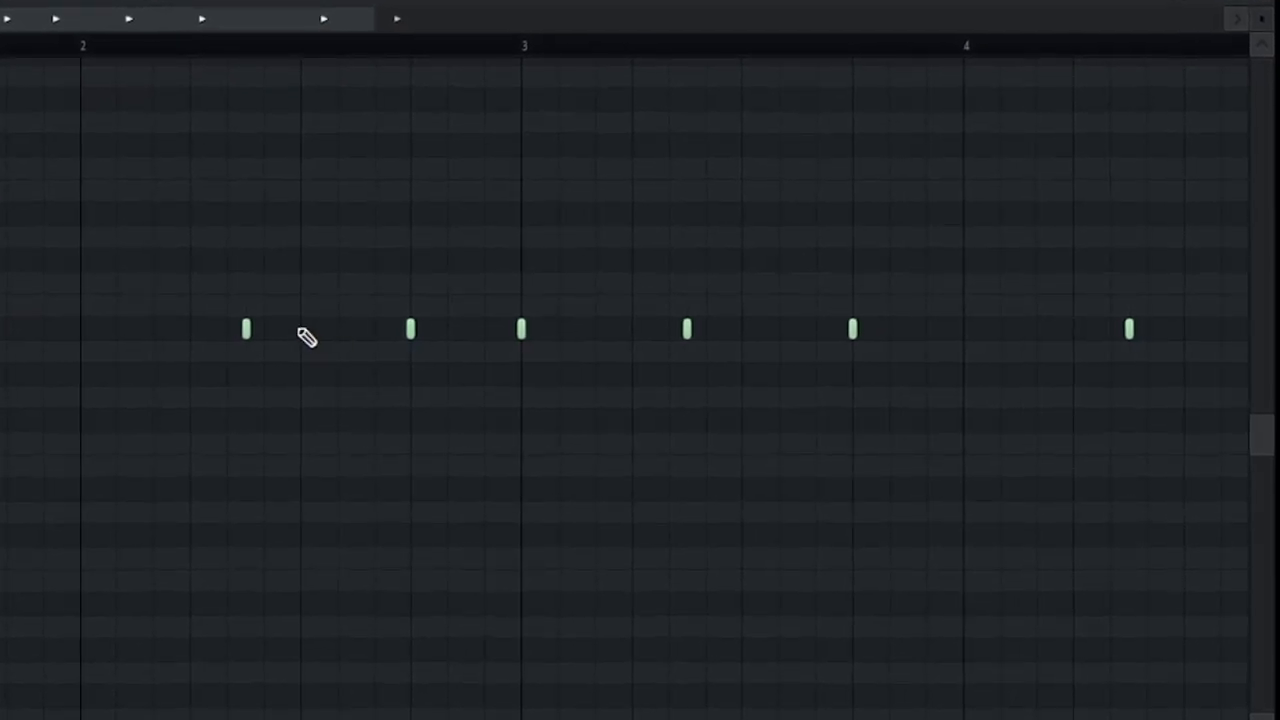
{"action": "key", "text": "space"}
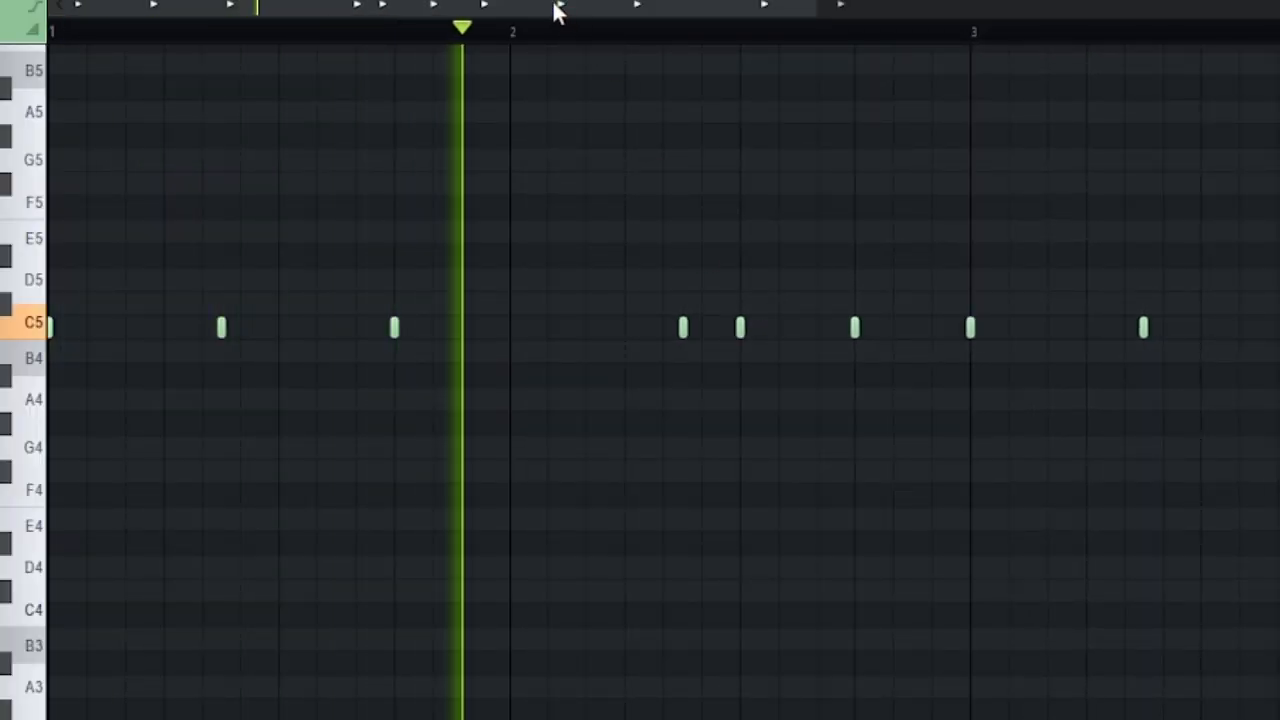
{"action": "left_click_drag", "start_coordinate": [557, 4], "coordinate": [817, 2]}
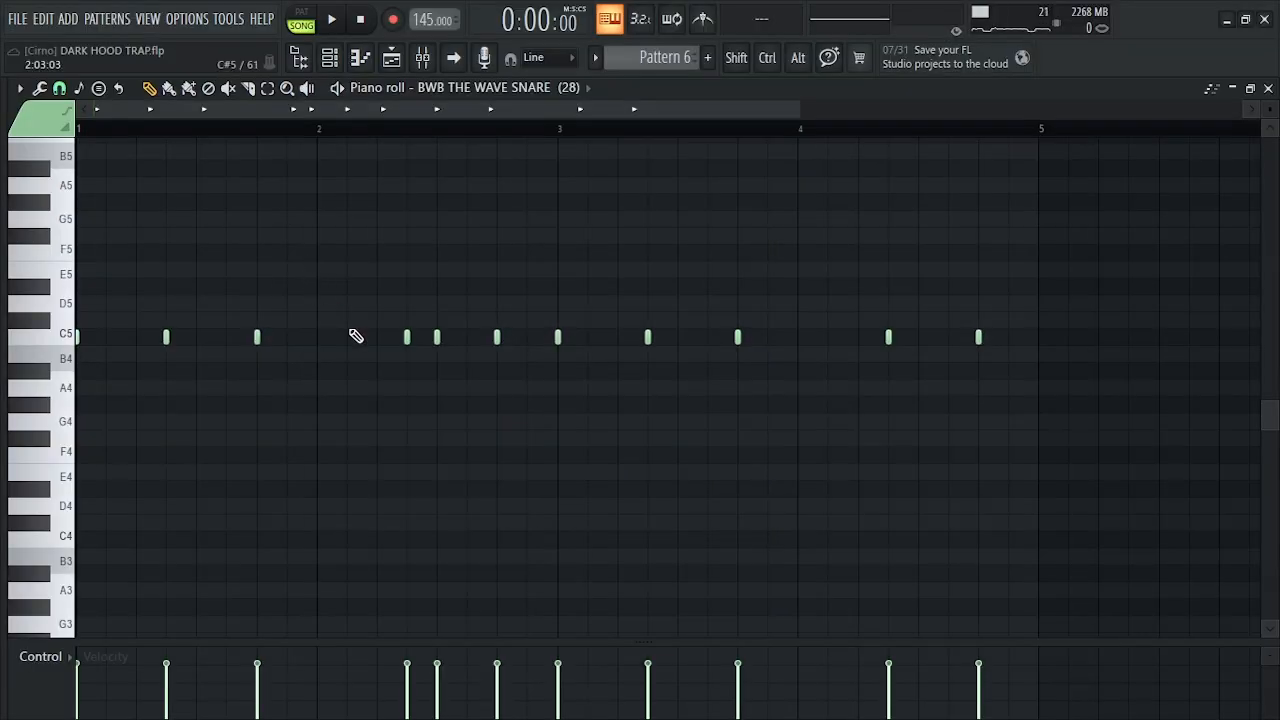
Step: Add BWB THE WAVE SNARE (8) as a channel and place its hits on steps 9, 41, 59 and 63
{"action": "left_click", "coordinate": [80, 405]}
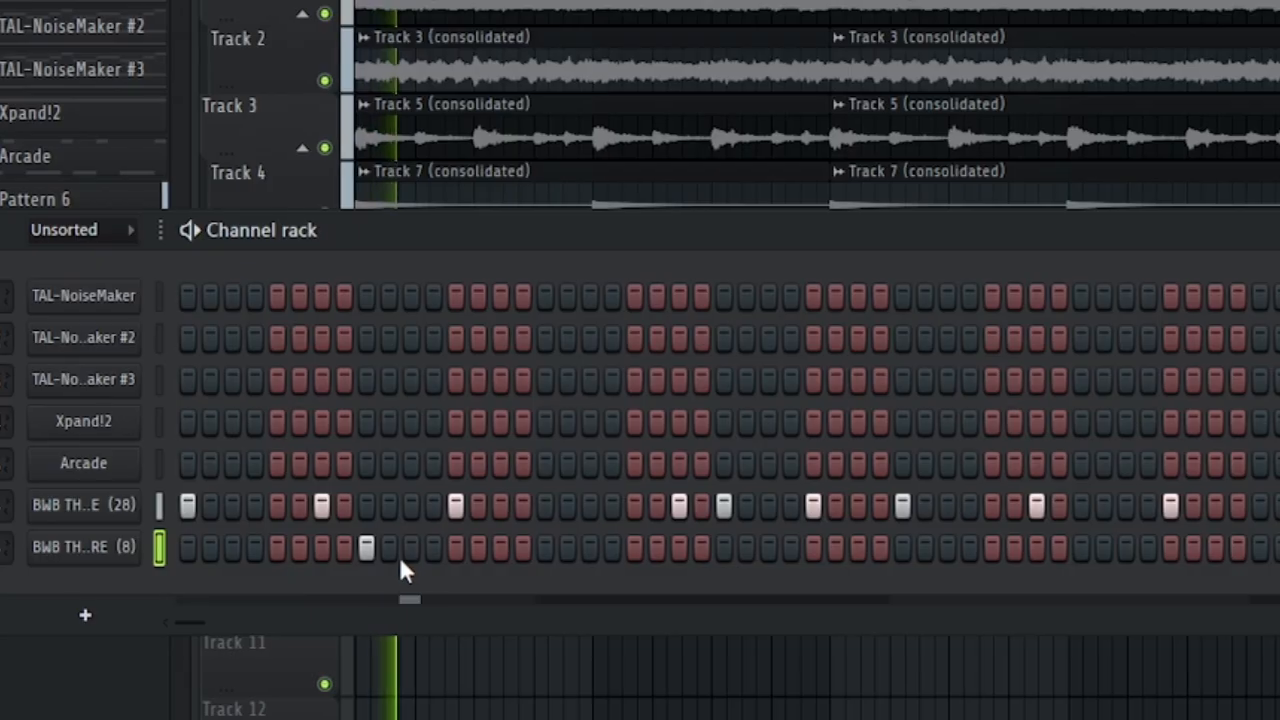
{"action": "left_click", "coordinate": [1076, 547]}
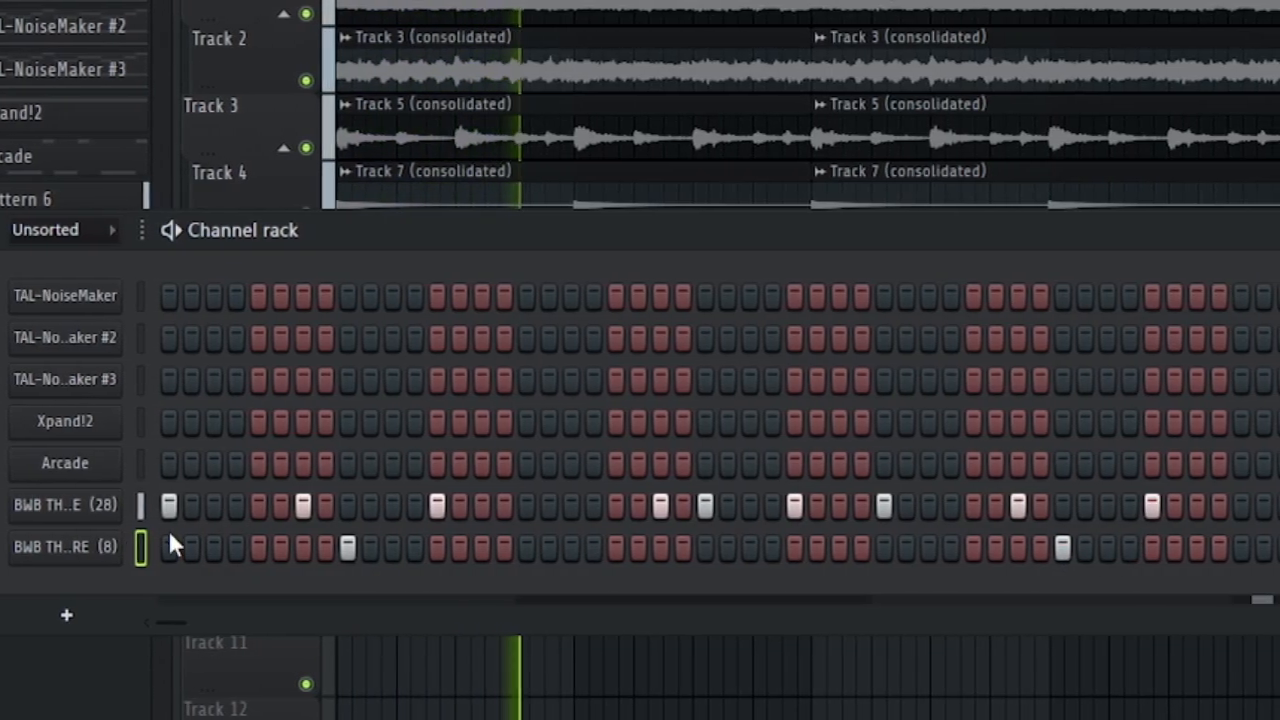
{"action": "left_click_drag", "start_coordinate": [1077, 240], "coordinate": [455, 265]}
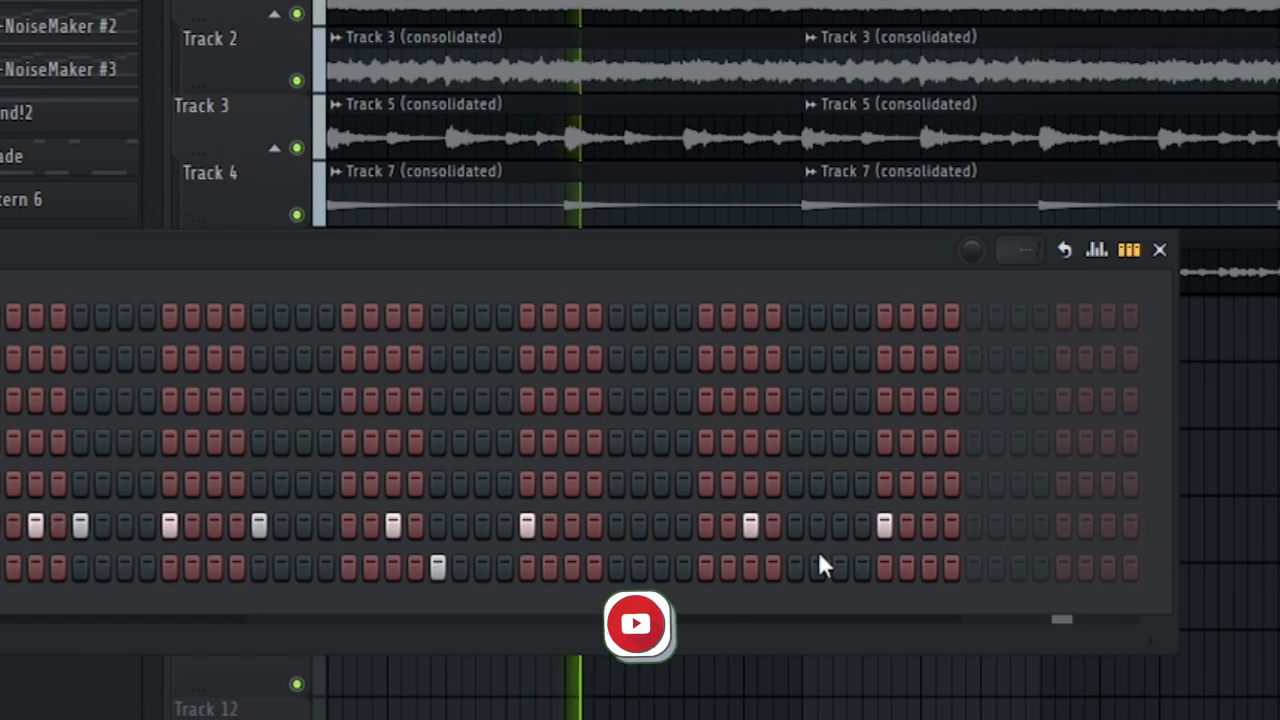
{"action": "left_click_drag", "start_coordinate": [547, 260], "coordinate": [633, 238]}
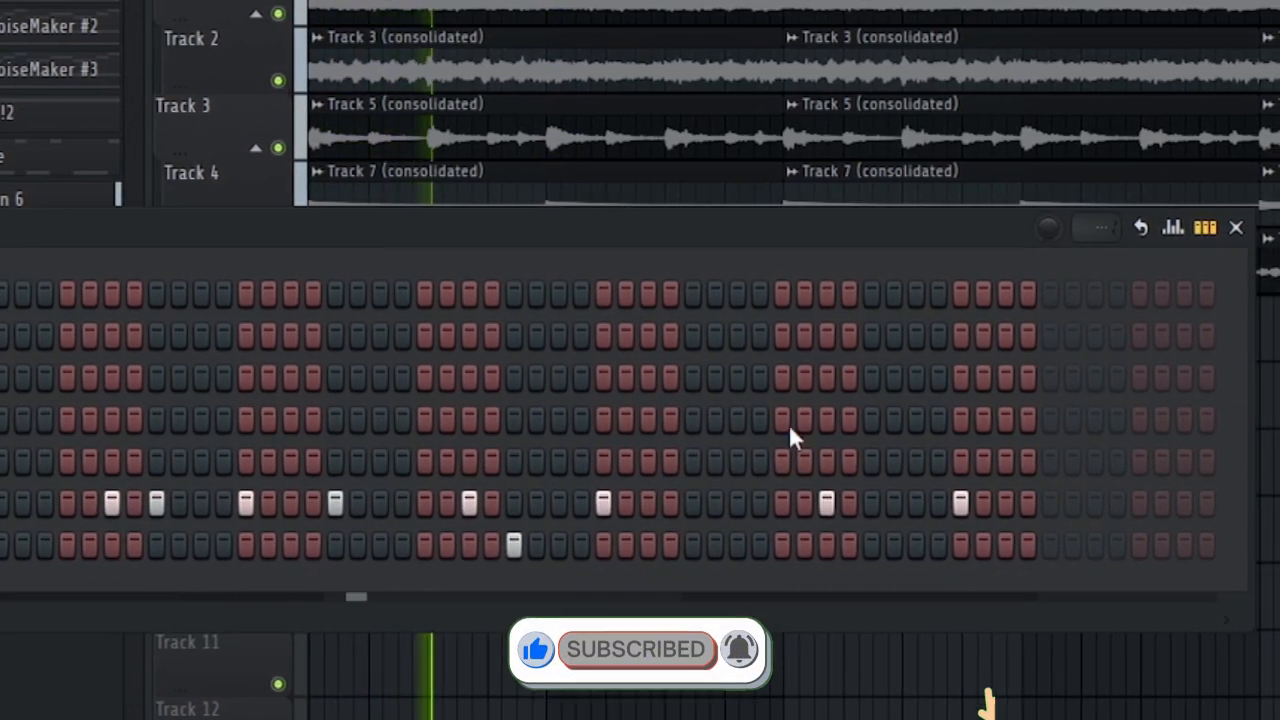
{"action": "left_click", "coordinate": [909, 544]}
{"action": "left_click", "coordinate": [988, 544]}
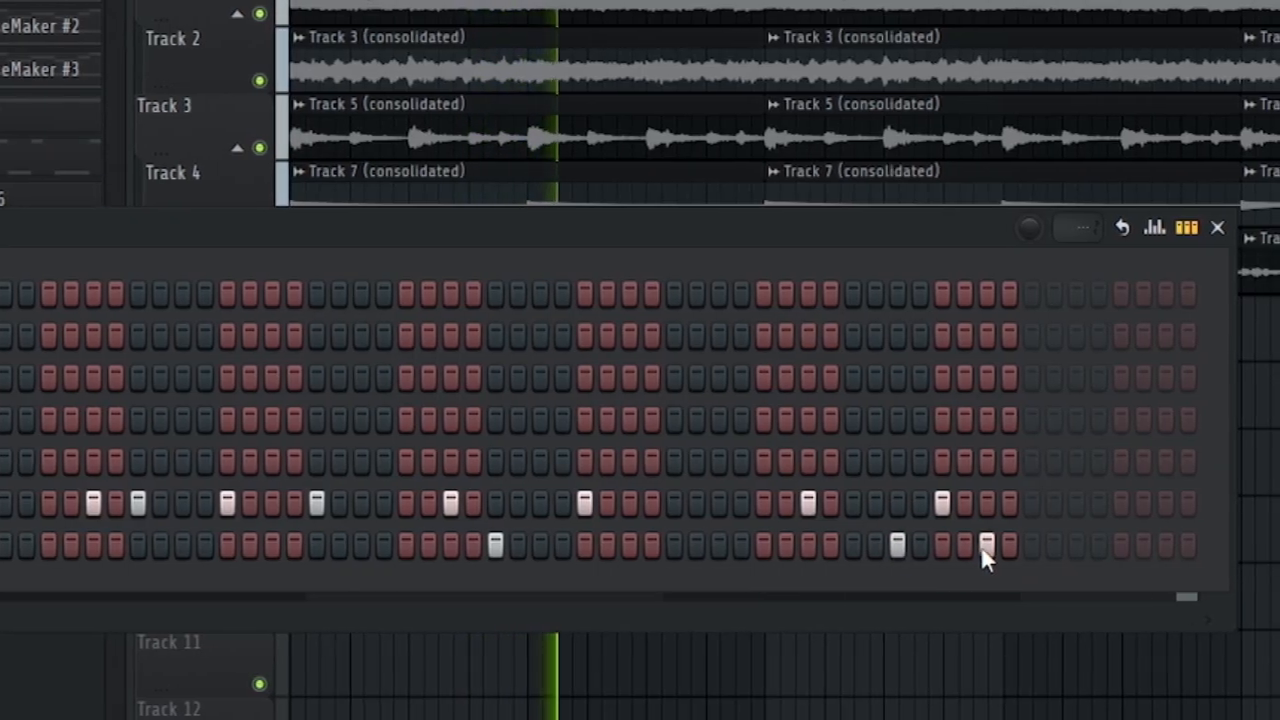
{"action": "left_click_drag", "start_coordinate": [811, 228], "coordinate": [663, 238]}
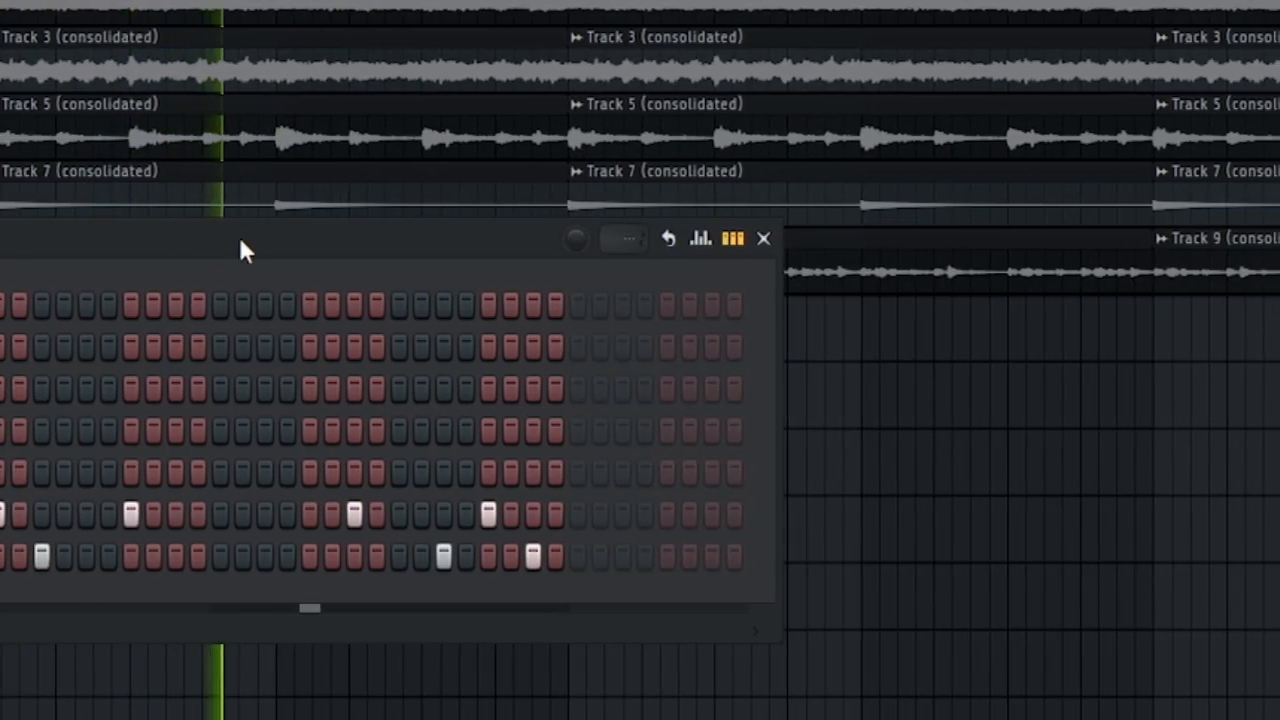
Step: Add the BWB THE WAVE CLAP (8) sample as a new channel below the snare (8) channel
{"action": "double_click", "coordinate": [317, 243]}
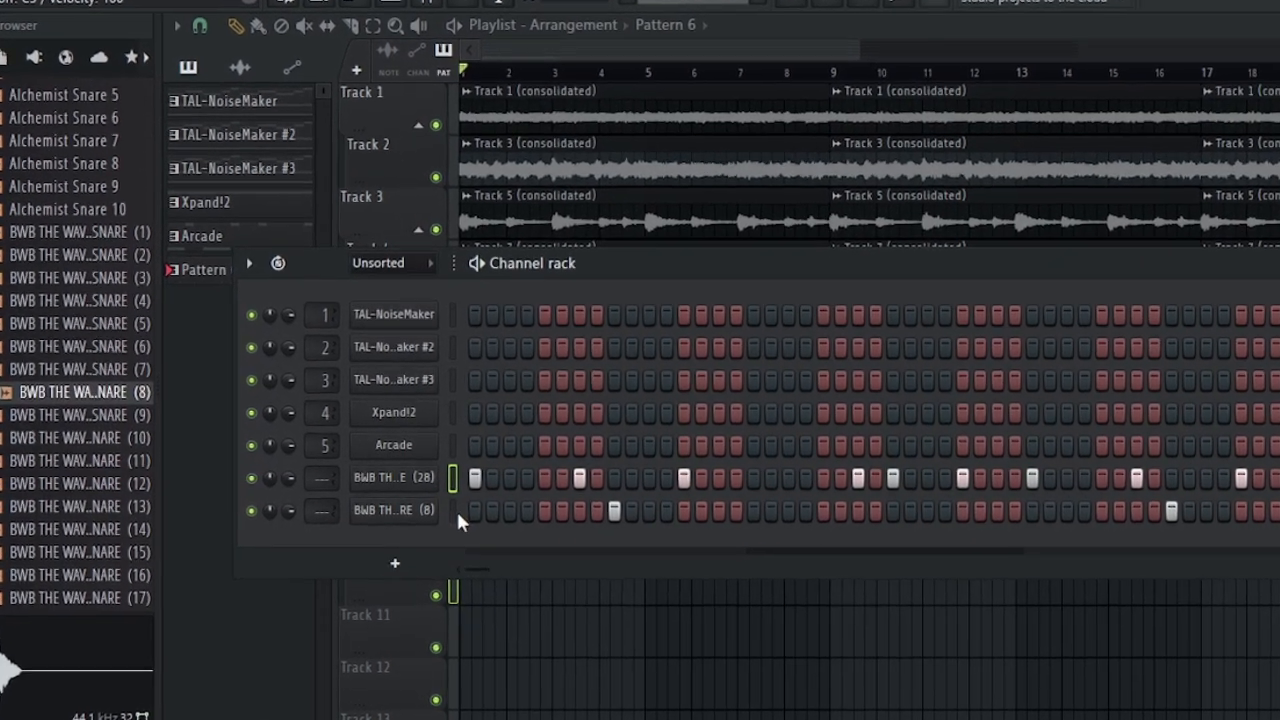
{"action": "left_click", "coordinate": [446, 505]}
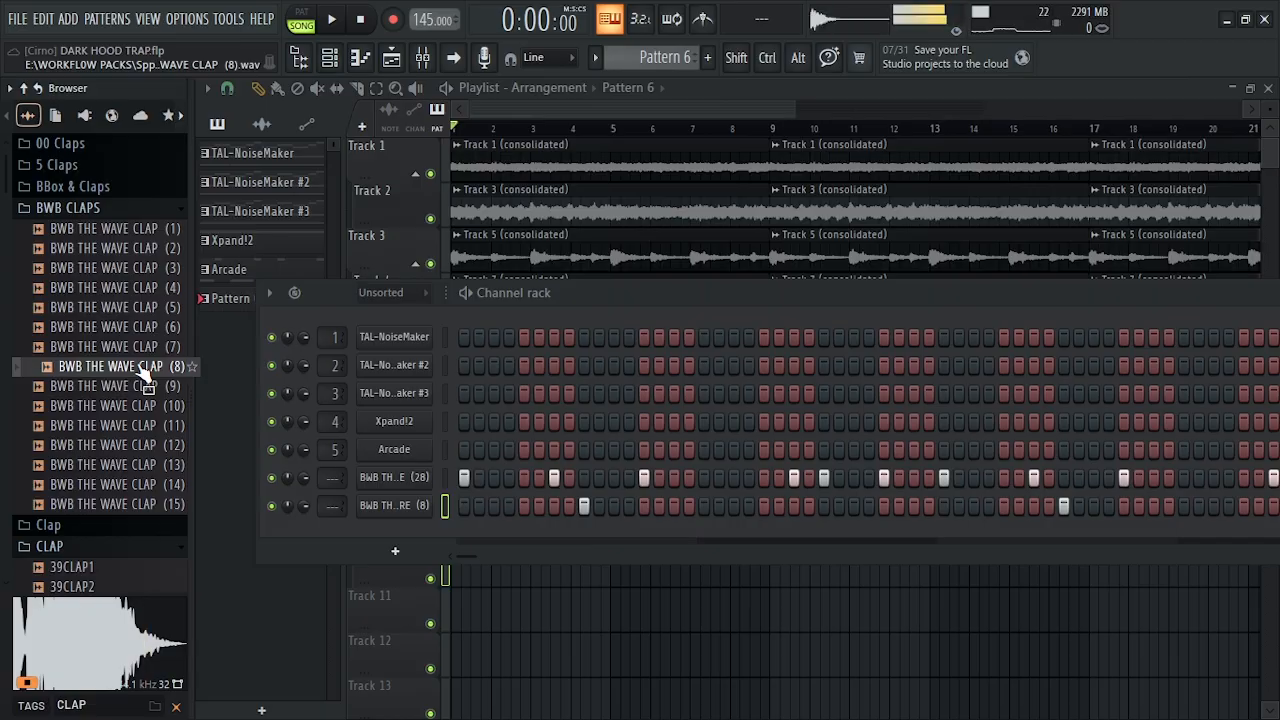
{"action": "left_click_drag", "start_coordinate": [142, 368], "coordinate": [394, 532]}
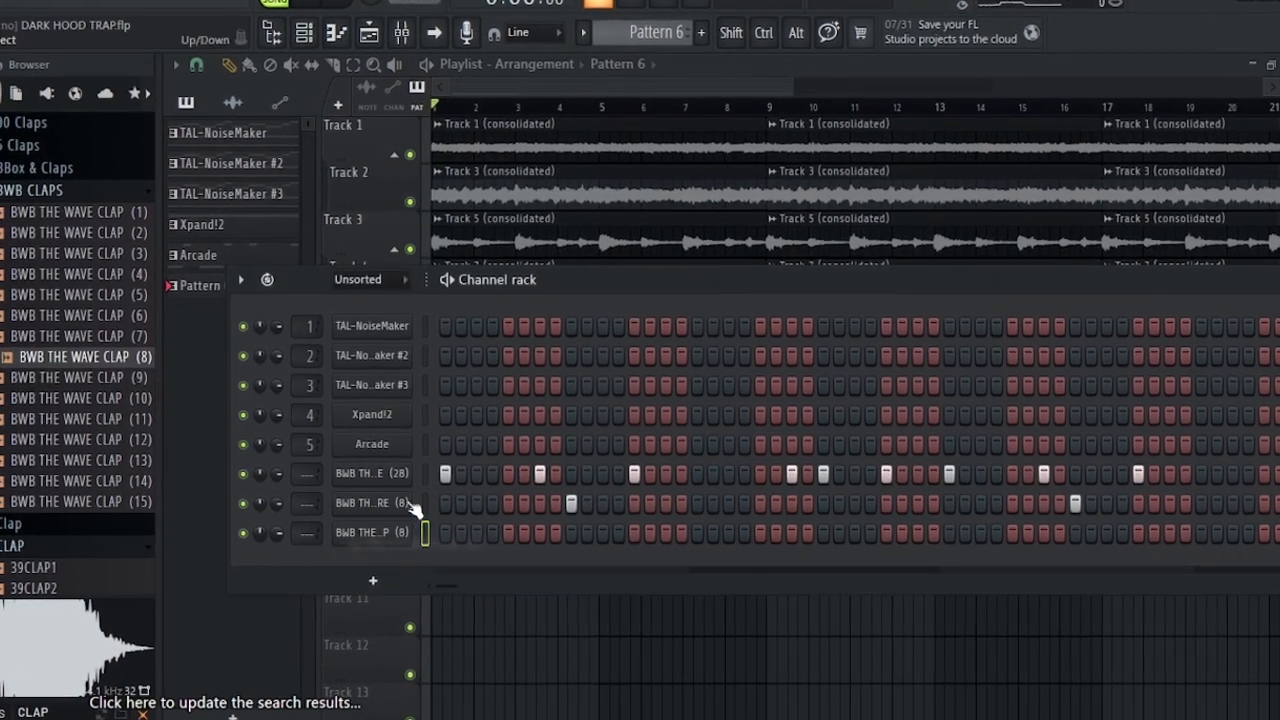
Step: Copy the snare (8) hits on steps 9, 41 and 63 to the clap (8) channel, and open the snare (8) piano roll
{"action": "right_click", "coordinate": [428, 533]}
{"action": "left_click", "coordinate": [614, 424]}
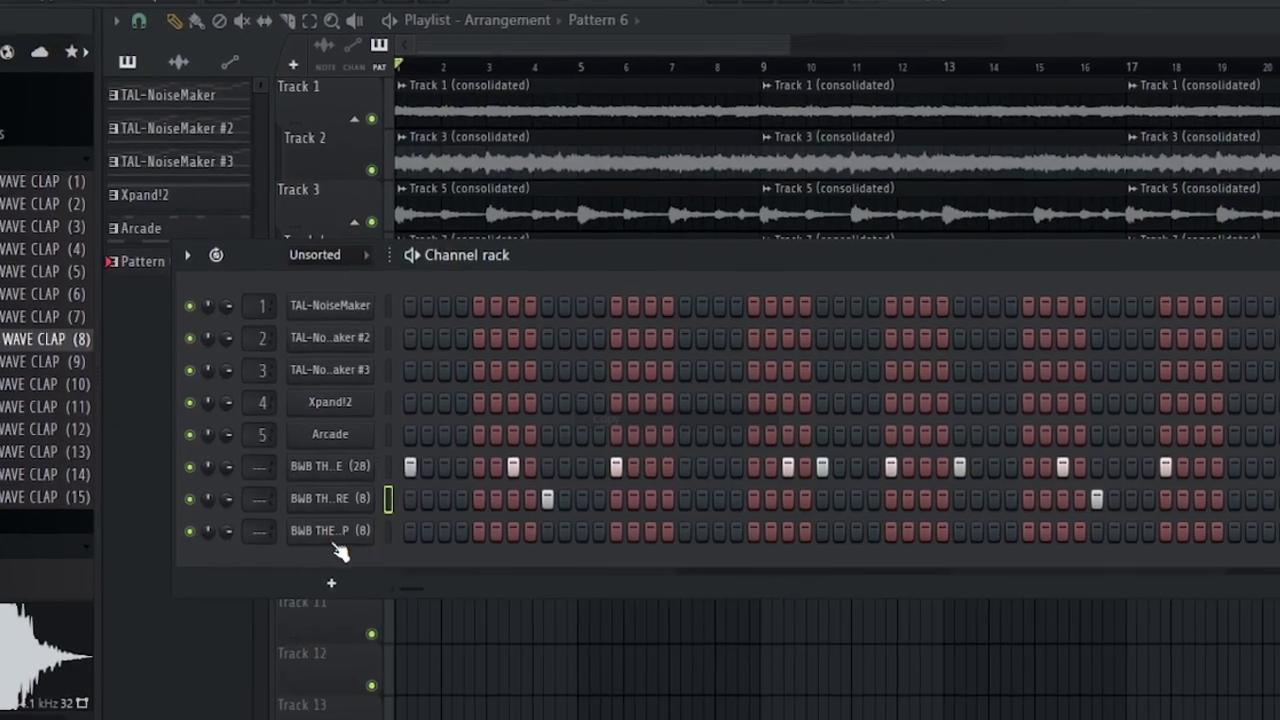
{"action": "right_click", "coordinate": [345, 531]}
{"action": "left_click", "coordinate": [610, 435]}
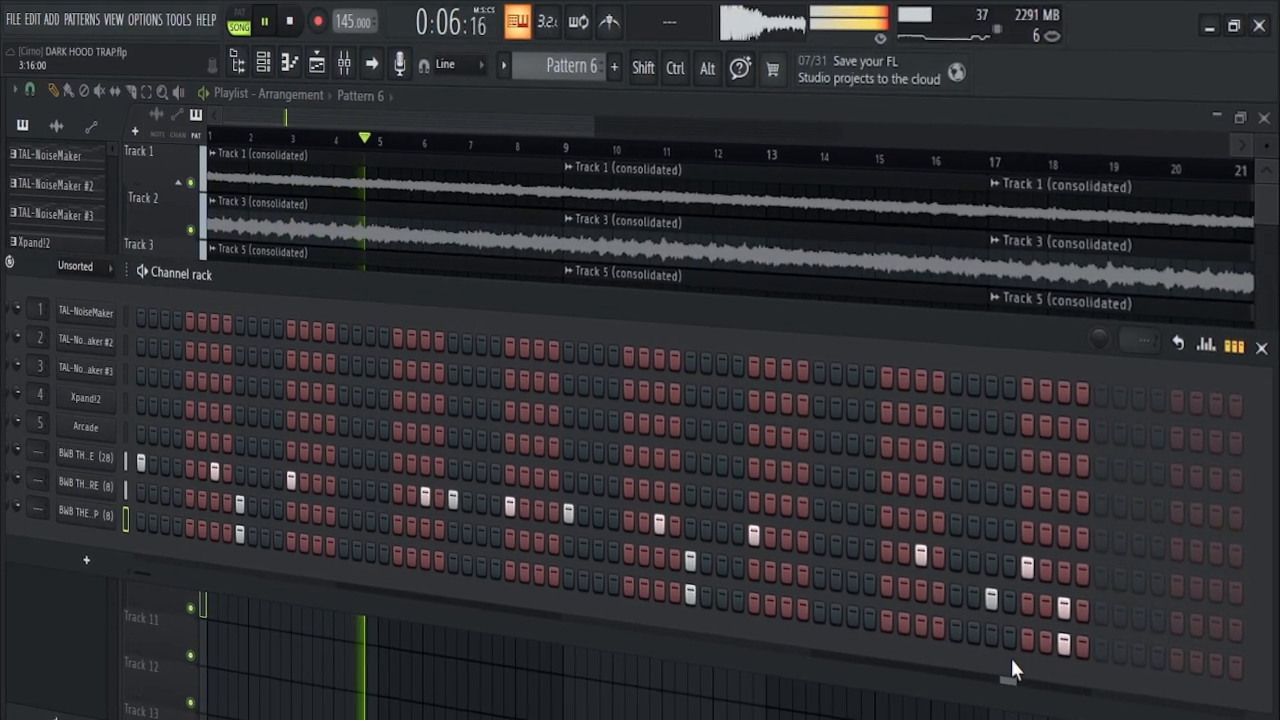
{"action": "right_click", "coordinate": [90, 486]}
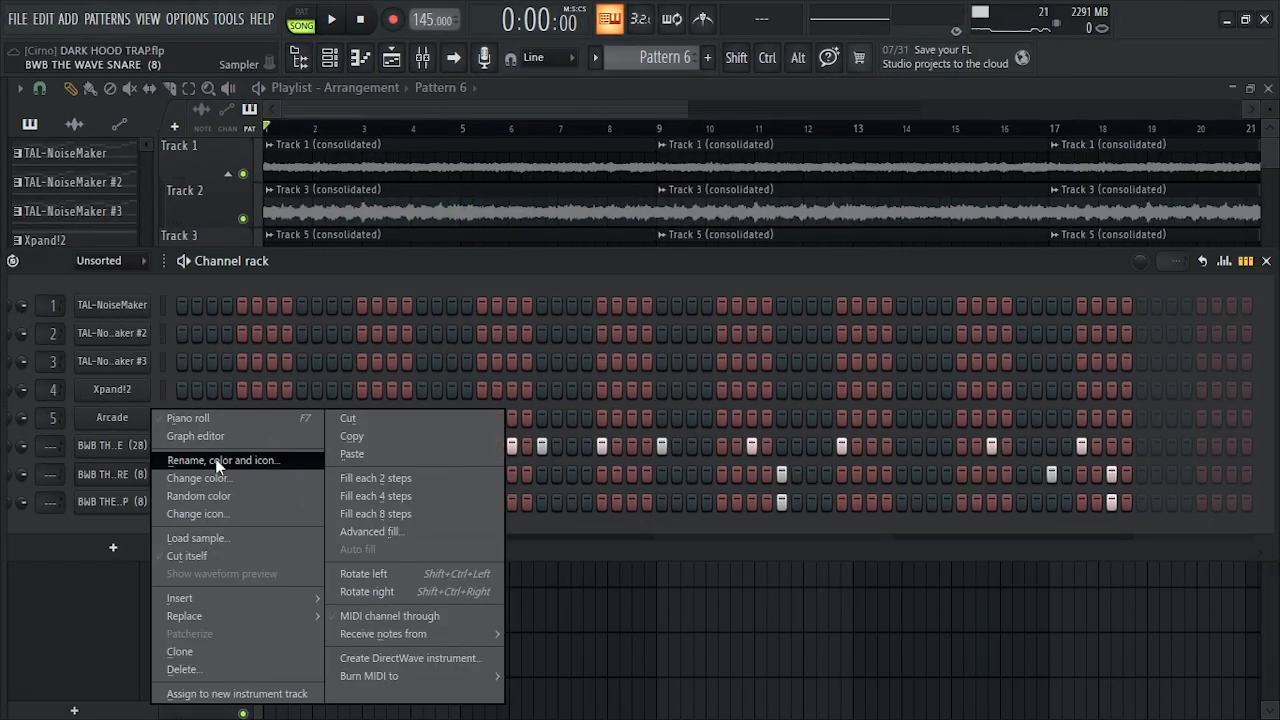
{"action": "left_click", "coordinate": [247, 422]}
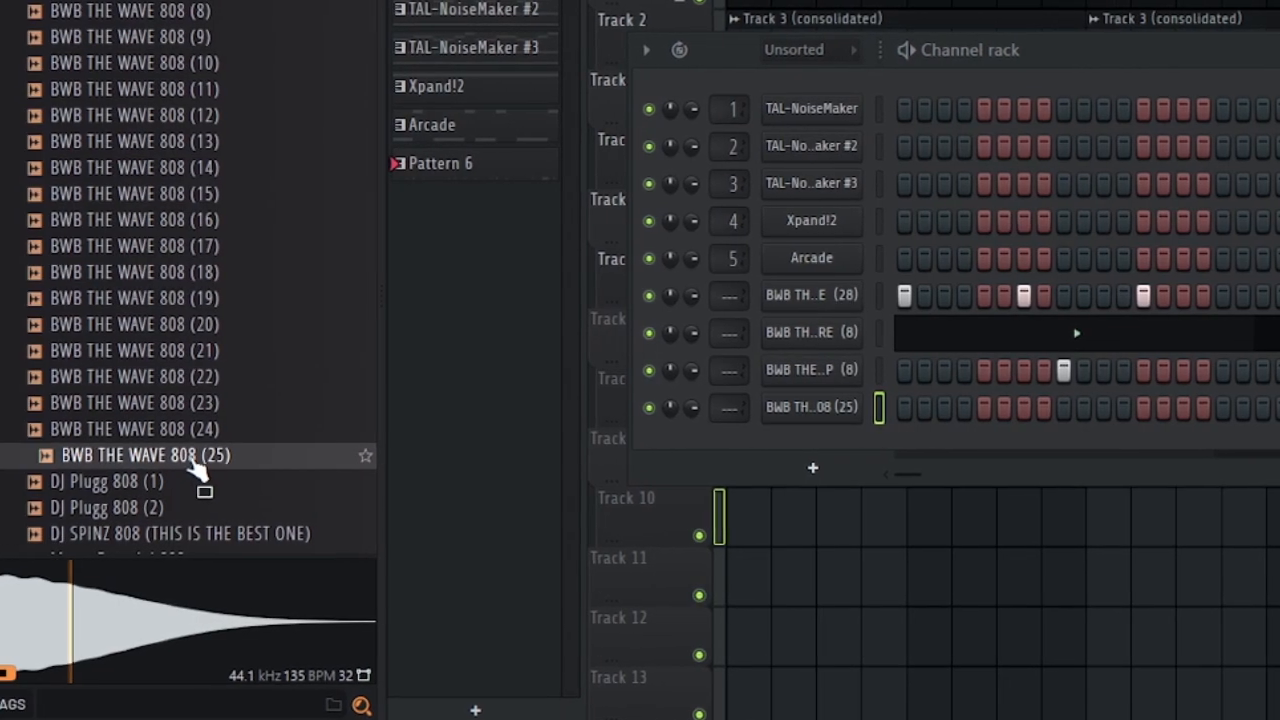
Step: Audition BWB THE WAVE 808 (25), add it as a new channel below the clap, and enable Cut itself for it
{"action": "left_click", "coordinate": [144, 463]}
{"action": "left_click", "coordinate": [142, 463]}
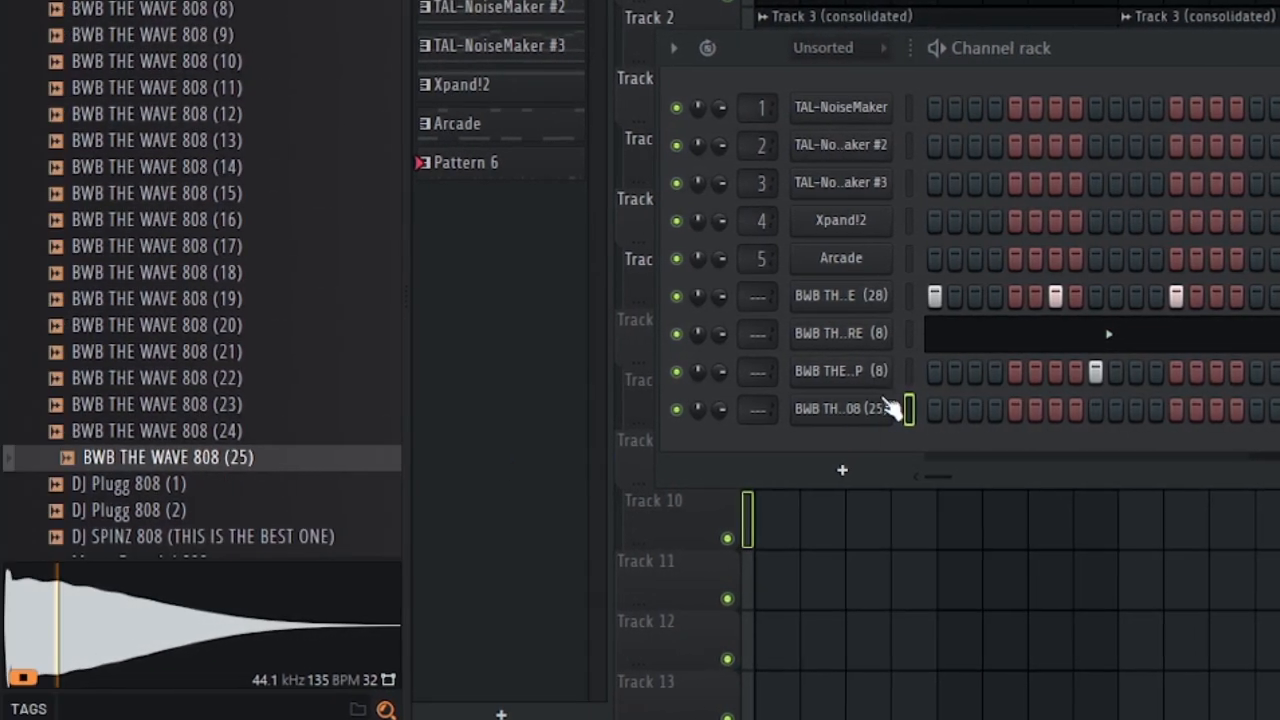
{"action": "left_click_drag", "start_coordinate": [350, 460], "coordinate": [905, 410]}
{"action": "right_click", "coordinate": [518, 415]}
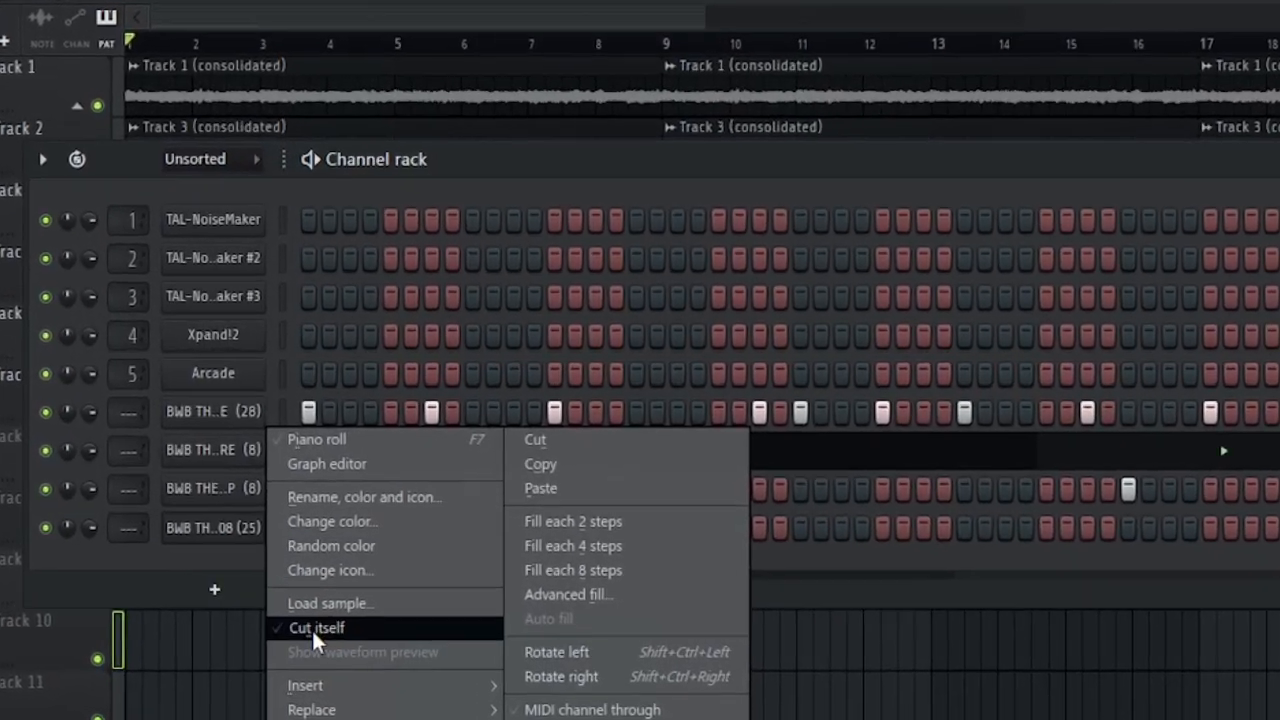
{"action": "left_click", "coordinate": [311, 628]}
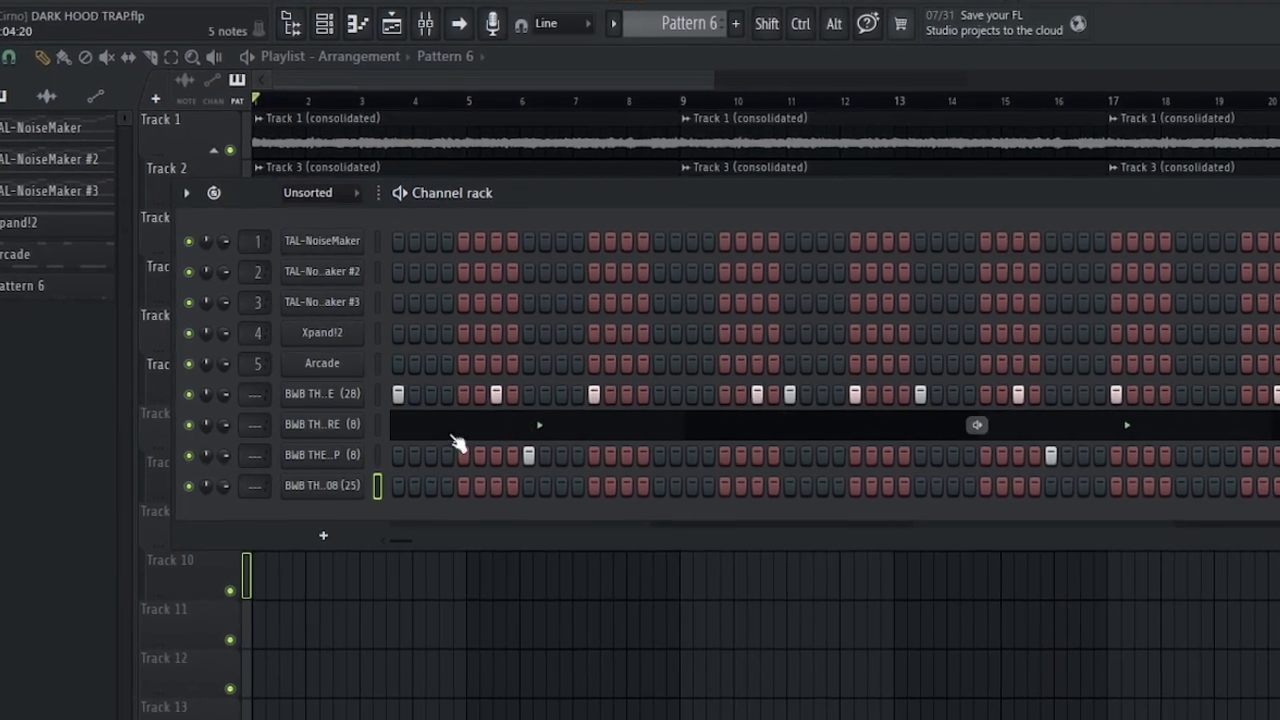
Step: Place 808 (25) hits on steps 1, 7 and 13, matching the first hits of the snare (28) channel
{"action": "left_click", "coordinate": [398, 486]}
{"action": "left_click", "coordinate": [498, 486]}
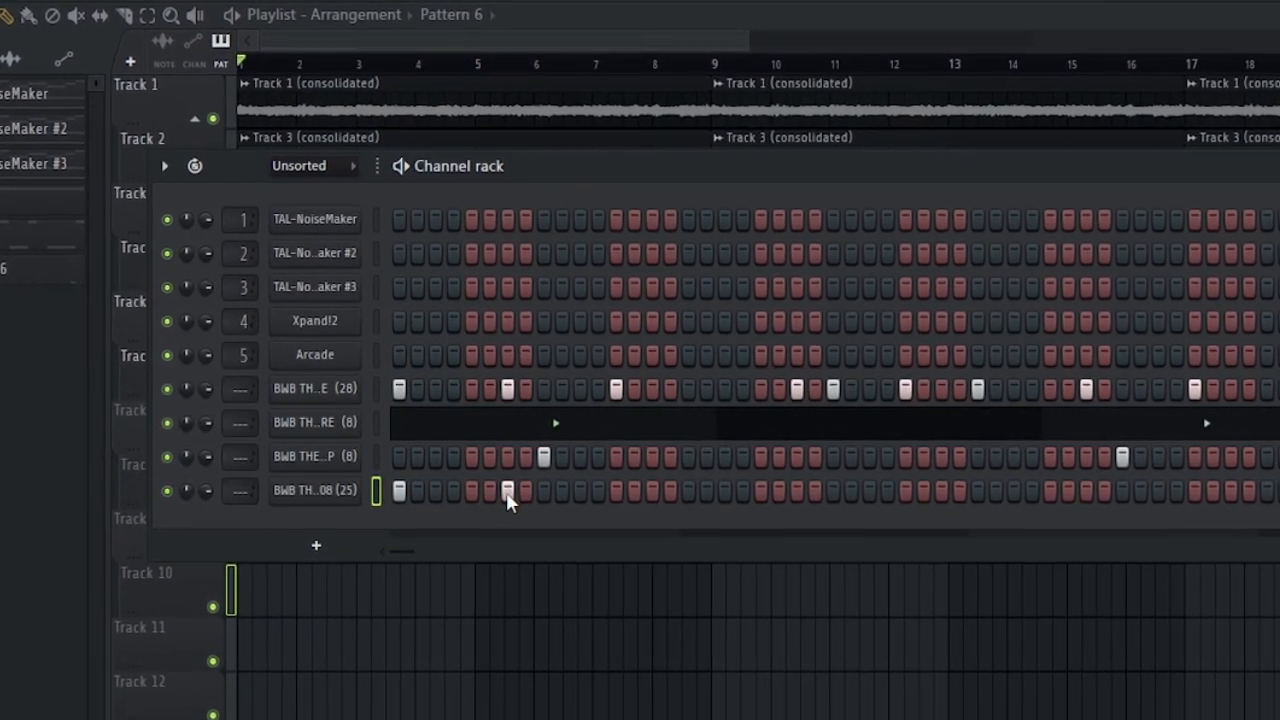
{"action": "left_click", "coordinate": [621, 491]}
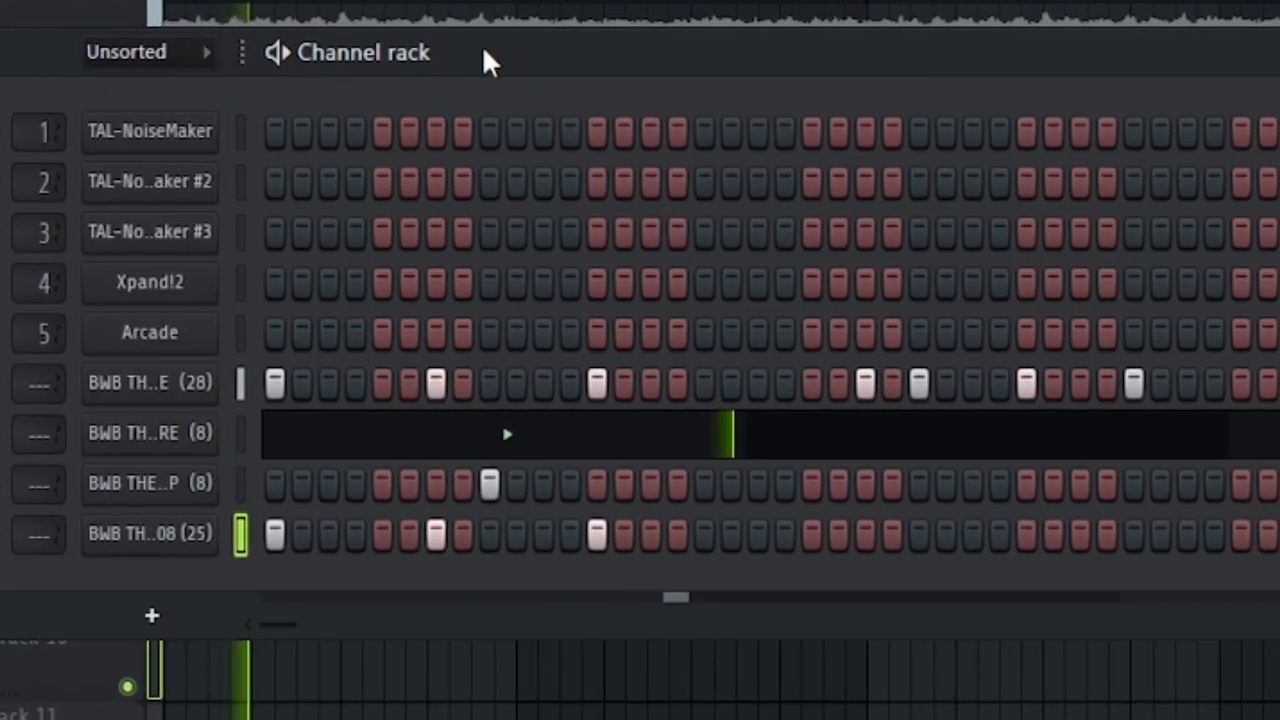
Step: Open the 808 (25) sampler settings and check its B4 notes across the four bars in the piano roll
{"action": "left_click", "coordinate": [135, 540]}
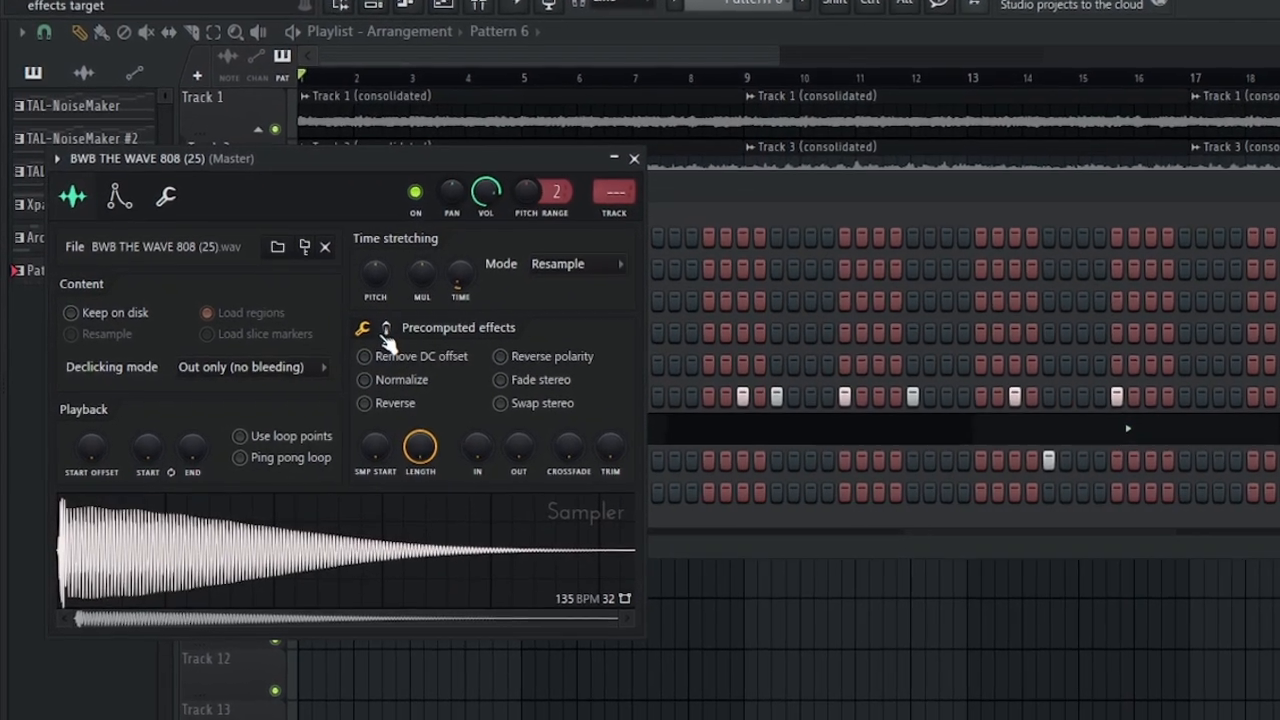
{"action": "left_click", "coordinate": [386, 330]}
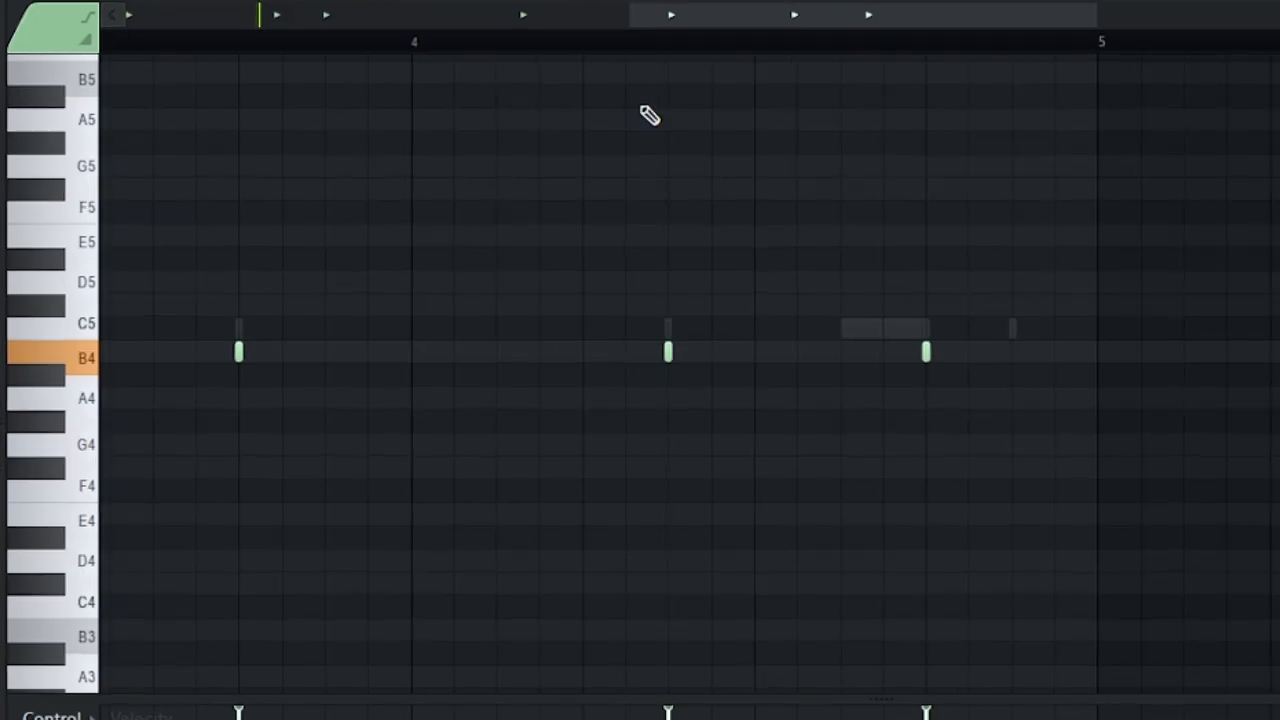
{"action": "left_click_drag", "start_coordinate": [664, 3], "coordinate": [466, 3]}
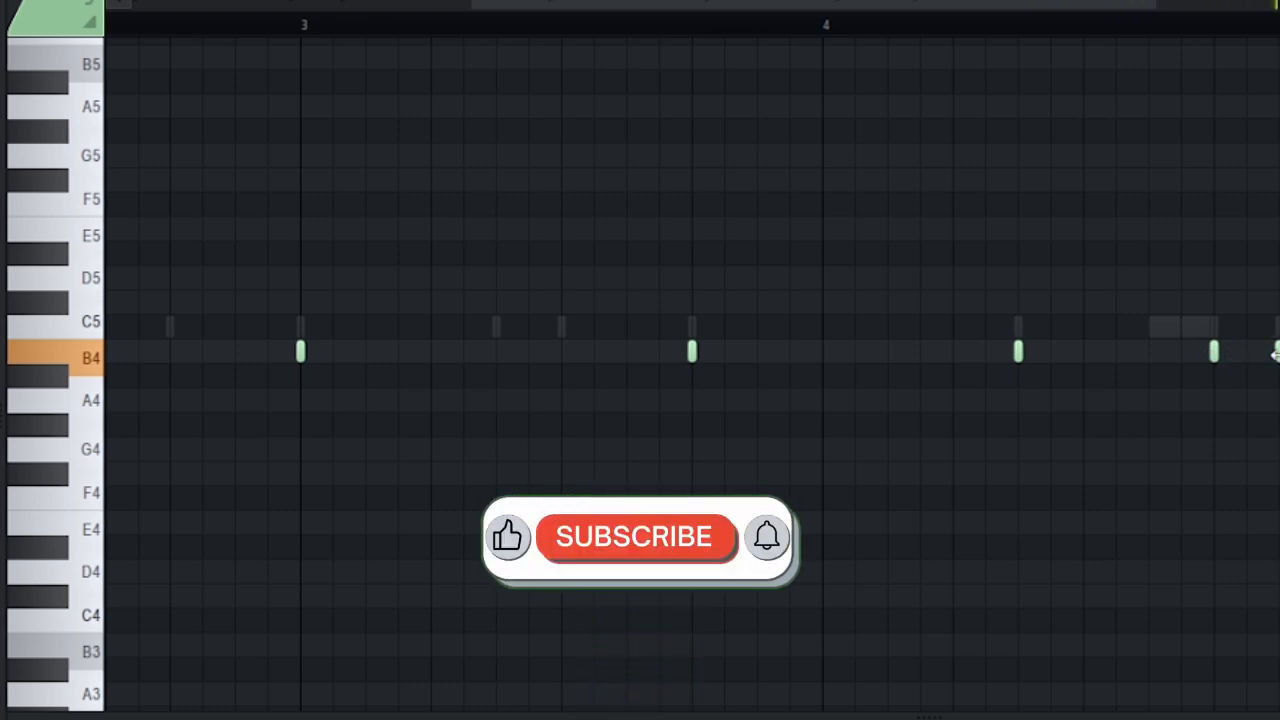
{"action": "left_click_drag", "start_coordinate": [472, 3], "coordinate": [158, 4]}
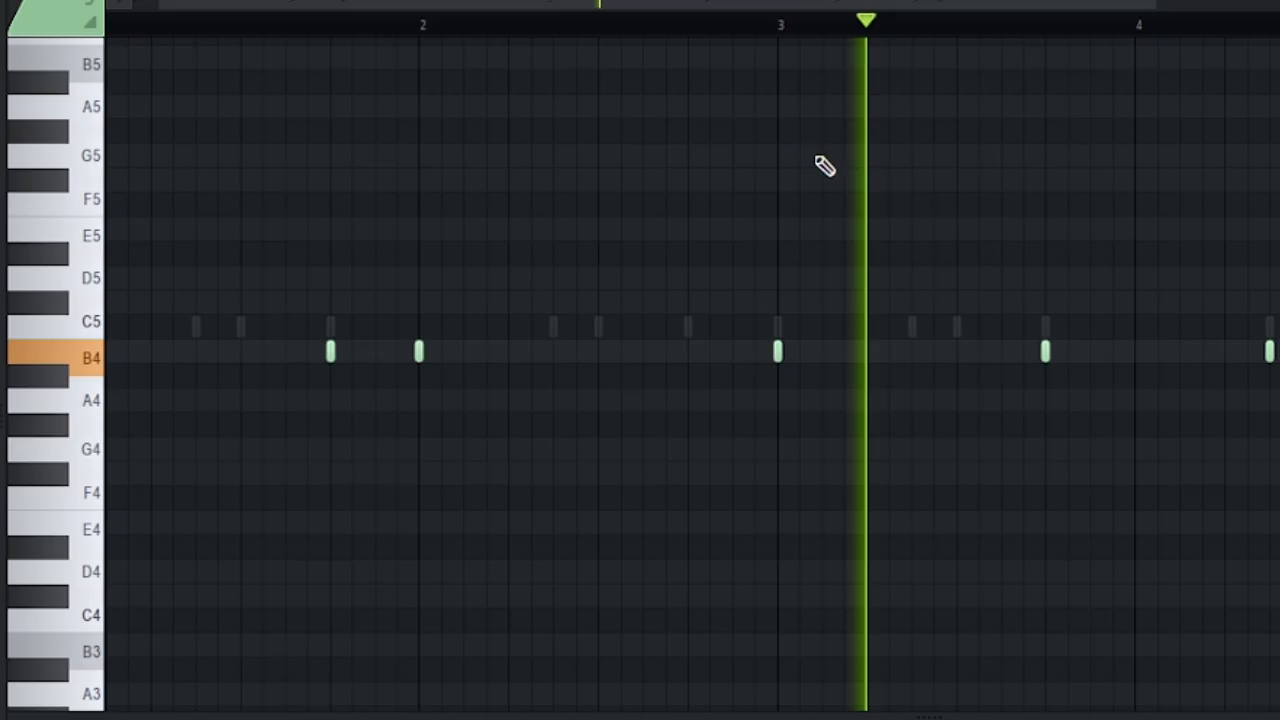